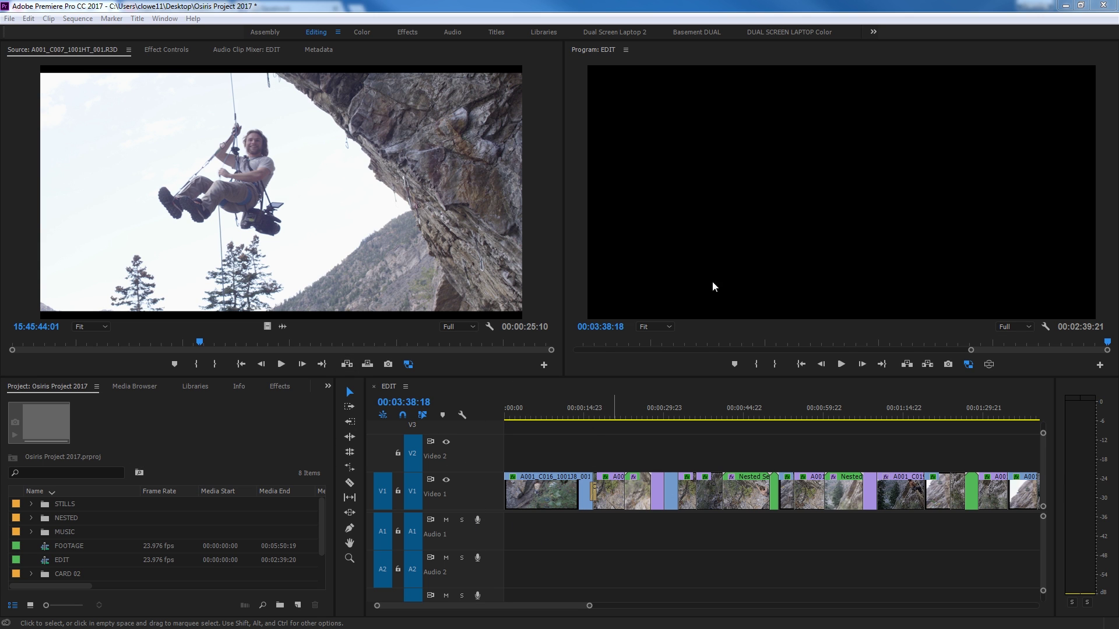
Move the EDIT playhead near its start and maximize the Project panel to full screen
{"action": "left_click", "coordinate": [533, 415]}
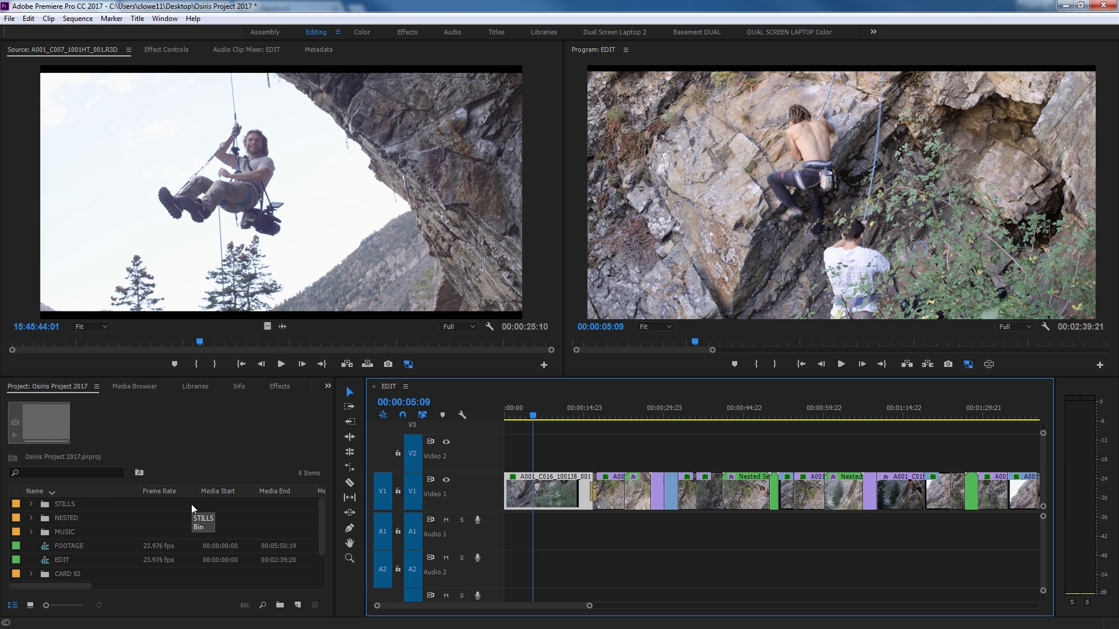
{"action": "key", "text": "grave"}
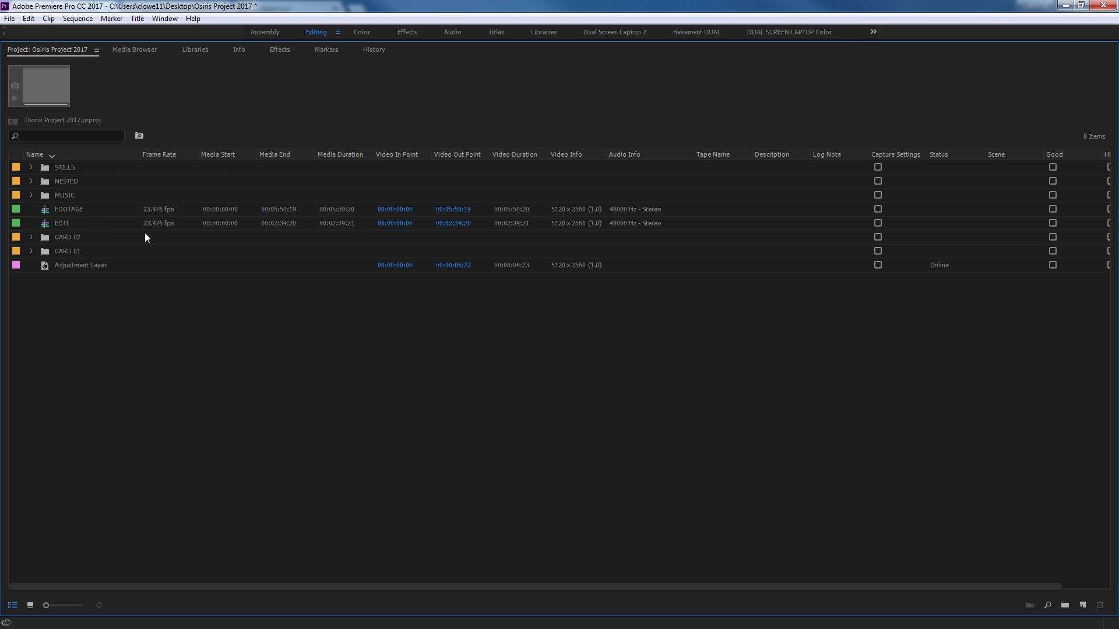
Select the NESTED and STILLS bins, then search the web for 'film bin'
{"action": "left_click_drag", "start_coordinate": [65, 182], "coordinate": [60, 169]}
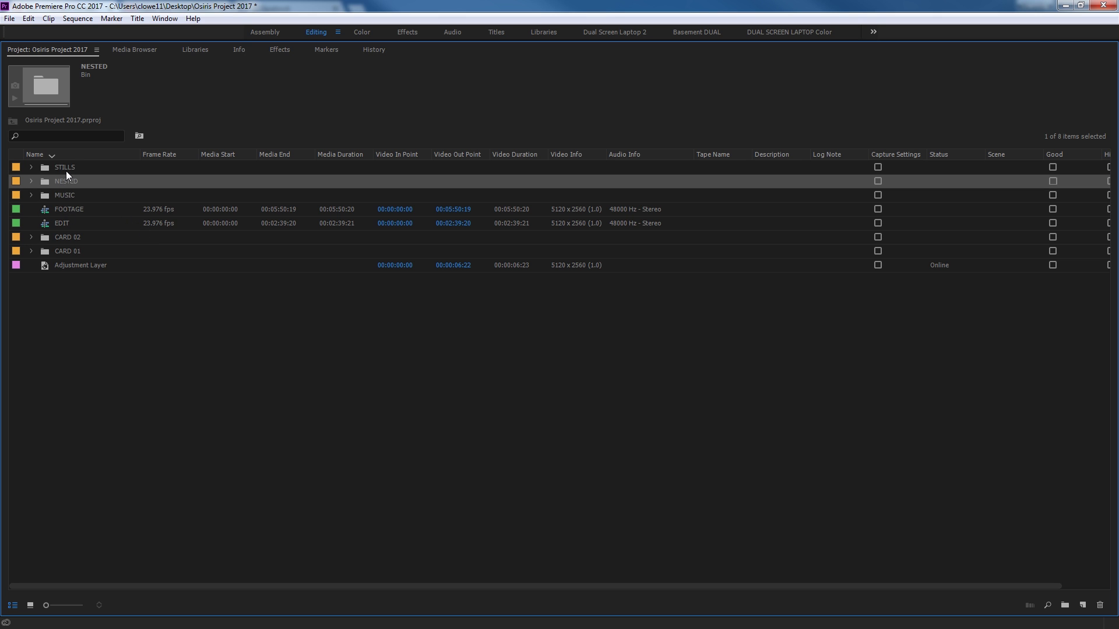
{"action": "left_click", "coordinate": [65, 169]}
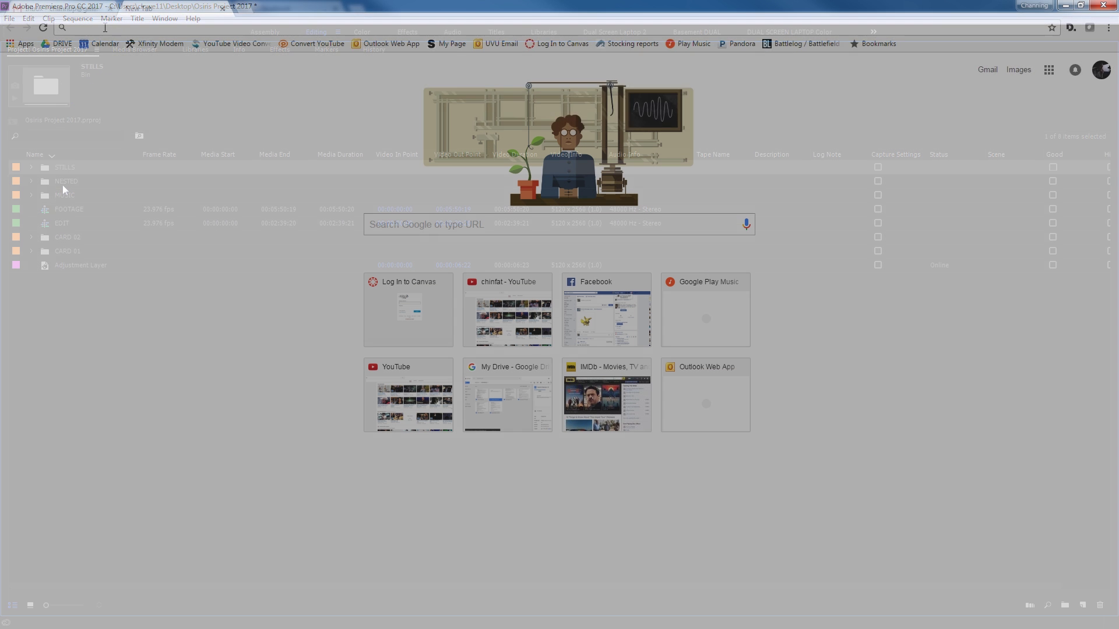
{"action": "type", "text": "film "}
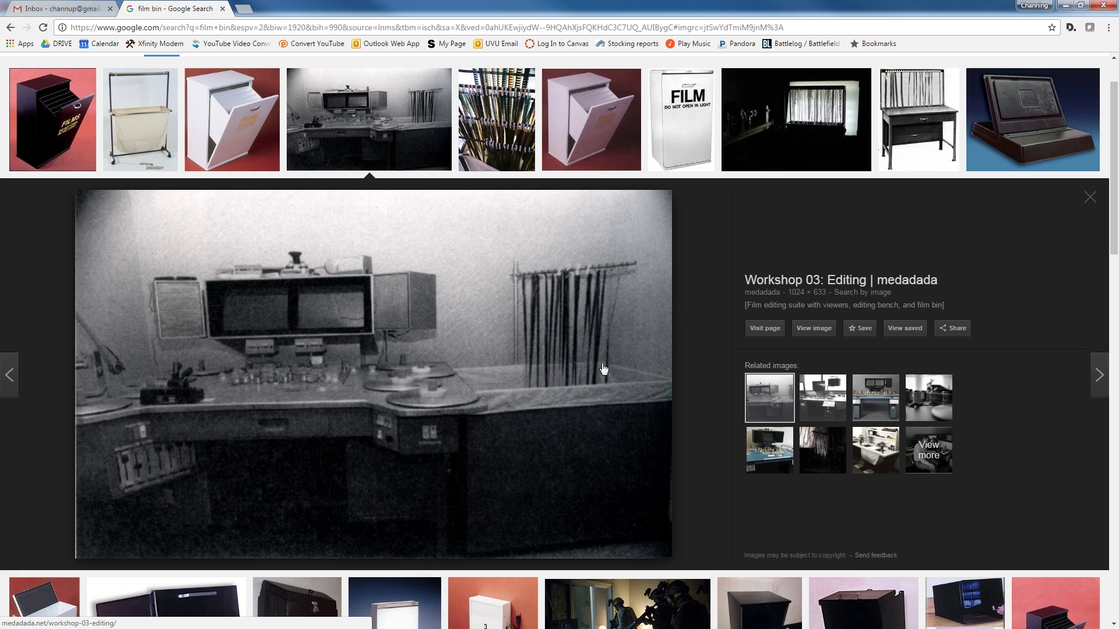
Preview the film-rack, dark film-viewer and film bin desk images in Google Images
{"action": "left_click", "coordinate": [489, 128]}
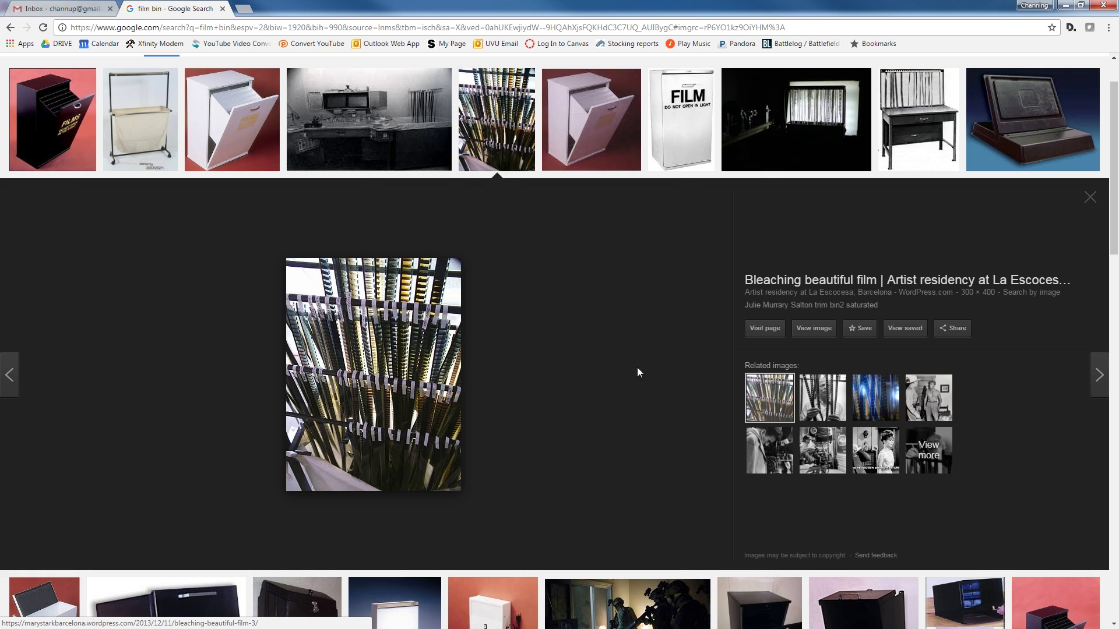
{"action": "left_click", "coordinate": [821, 147]}
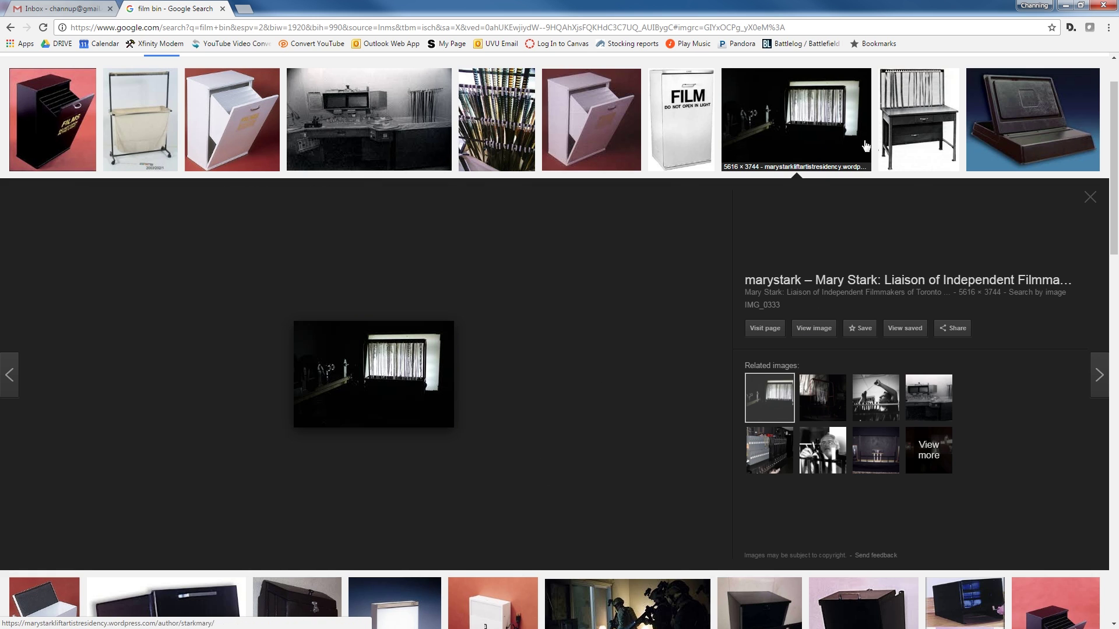
{"action": "left_click", "coordinate": [887, 140]}
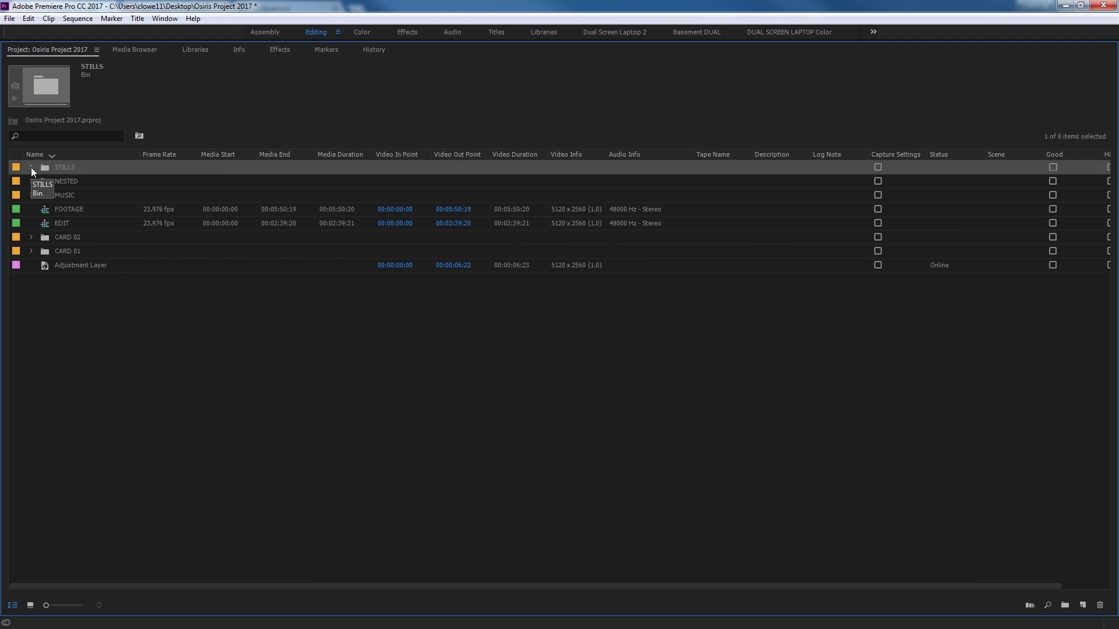
{"action": "left_click", "coordinate": [31, 167]}
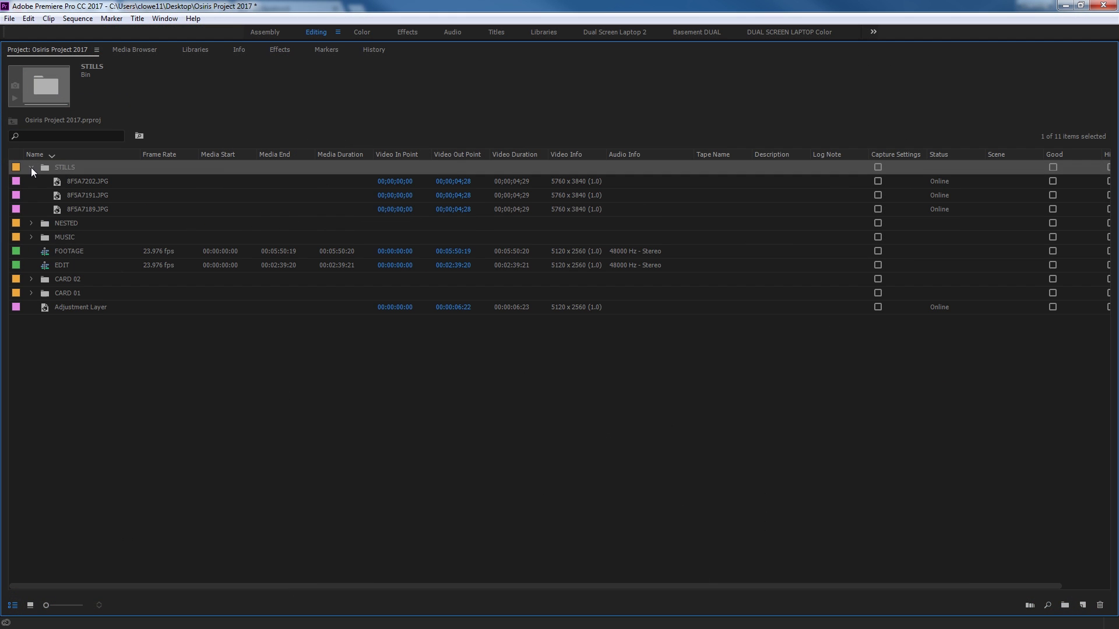
{"action": "left_click", "coordinate": [31, 167]}
{"action": "left_click", "coordinate": [32, 181]}
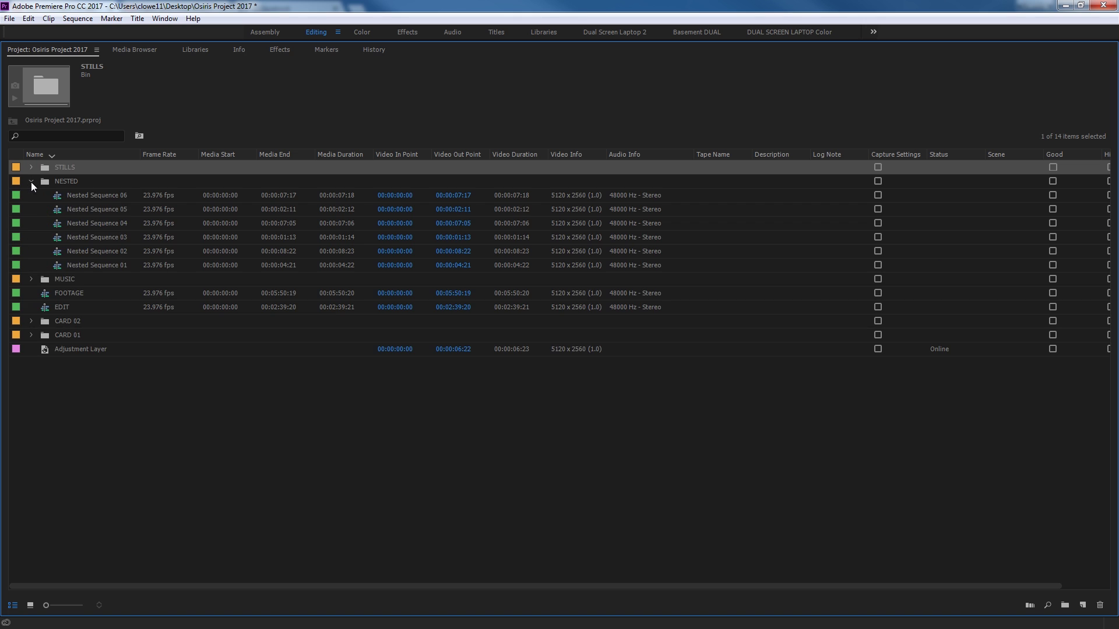
{"action": "left_click", "coordinate": [32, 181]}
{"action": "left_click", "coordinate": [30, 195]}
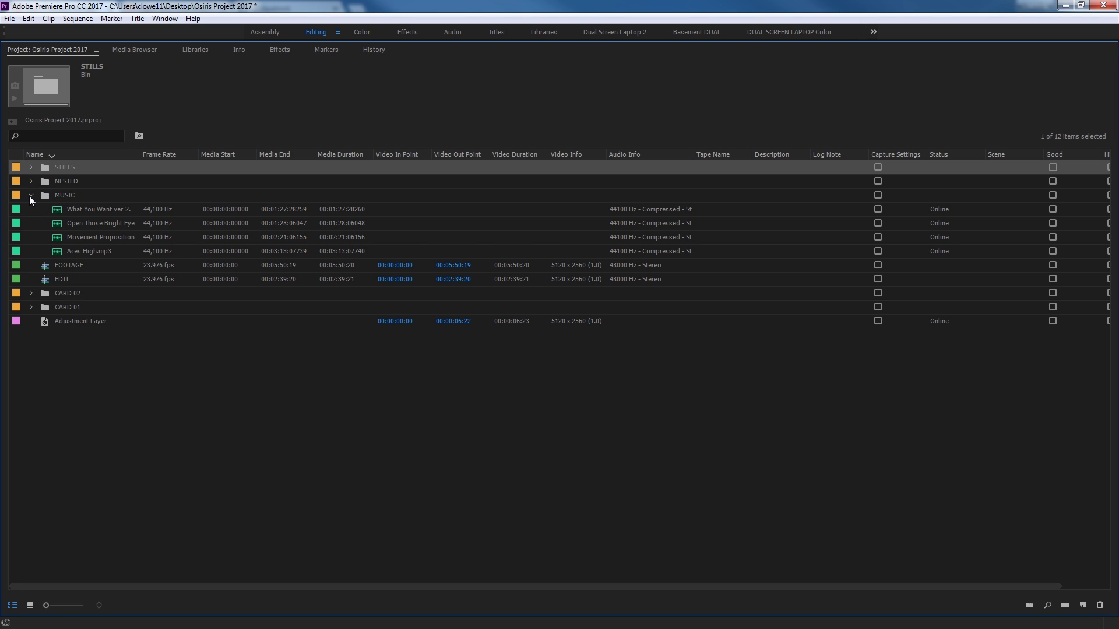
{"action": "left_click", "coordinate": [30, 195]}
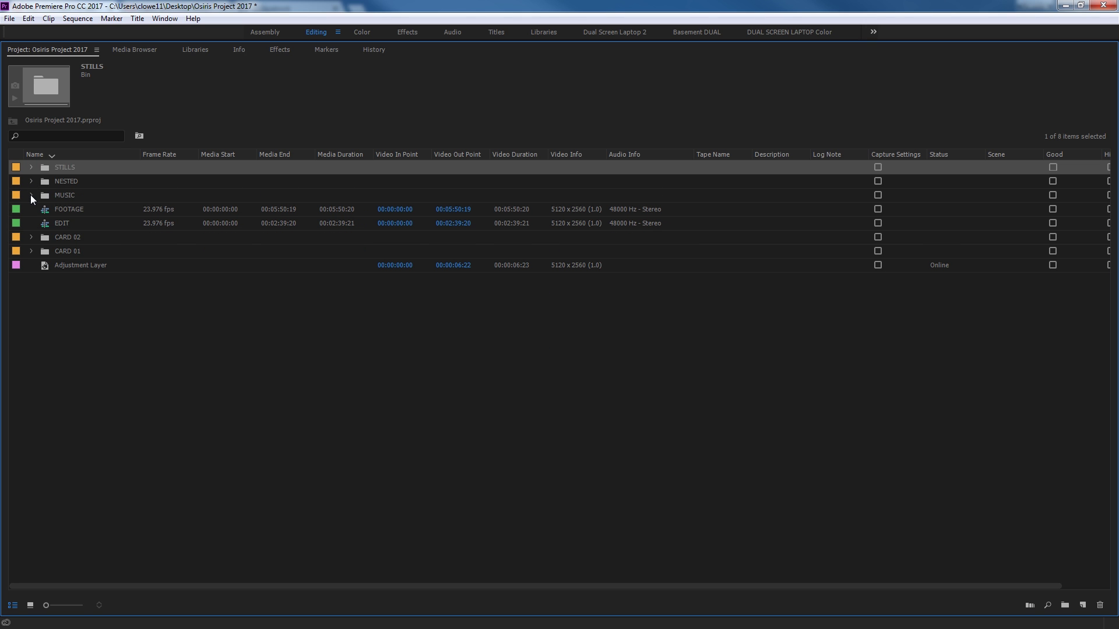
{"action": "left_click", "coordinate": [30, 237]}
{"action": "left_click", "coordinate": [30, 238]}
Add a new bin, then select STILLS and expand it to check its contents
{"action": "left_click", "coordinate": [1068, 609]}
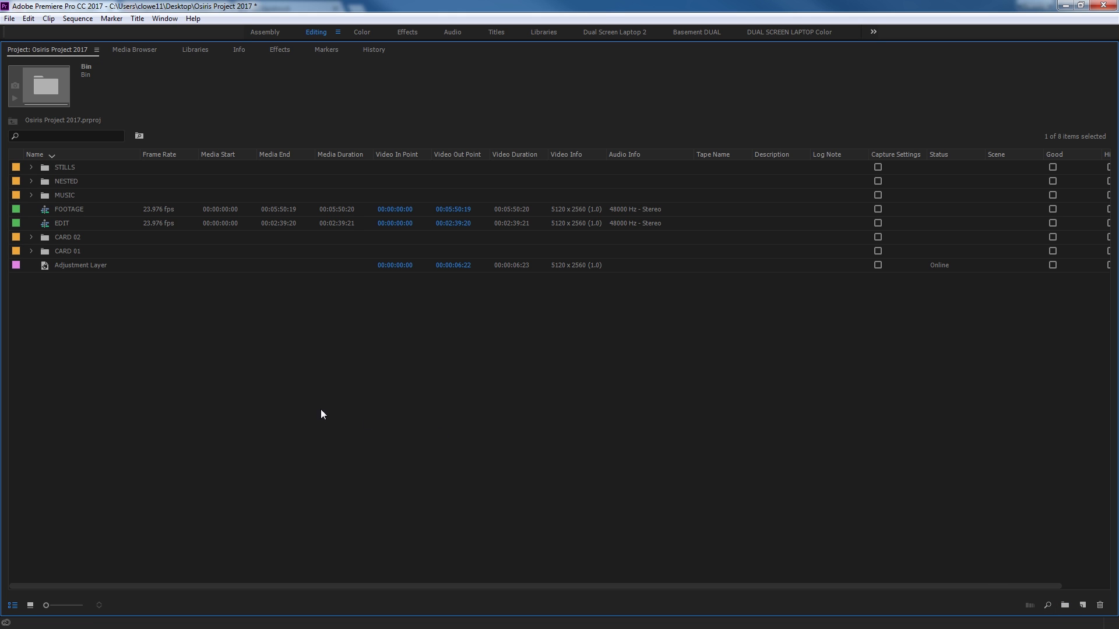
{"action": "left_click", "coordinate": [203, 383]}
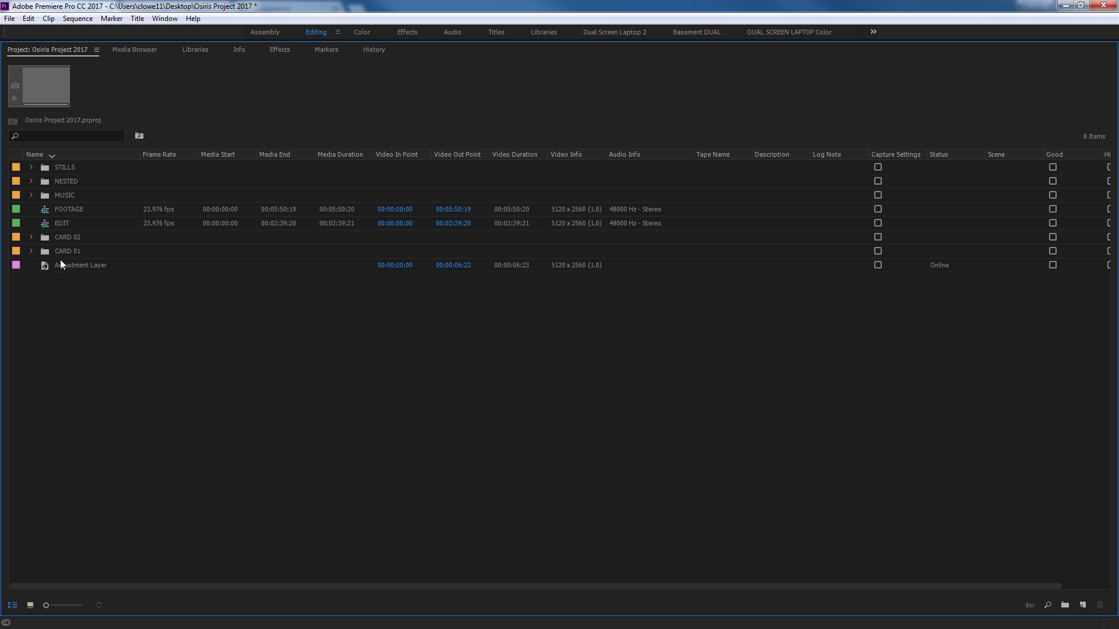
{"action": "left_click", "coordinate": [51, 166]}
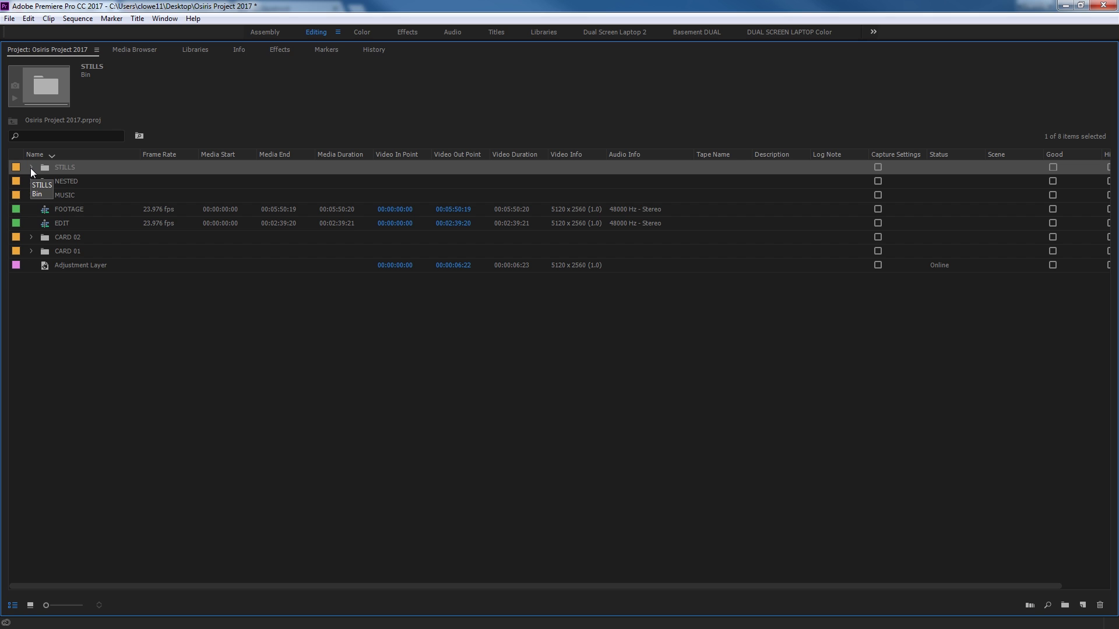
{"action": "left_click", "coordinate": [31, 167]}
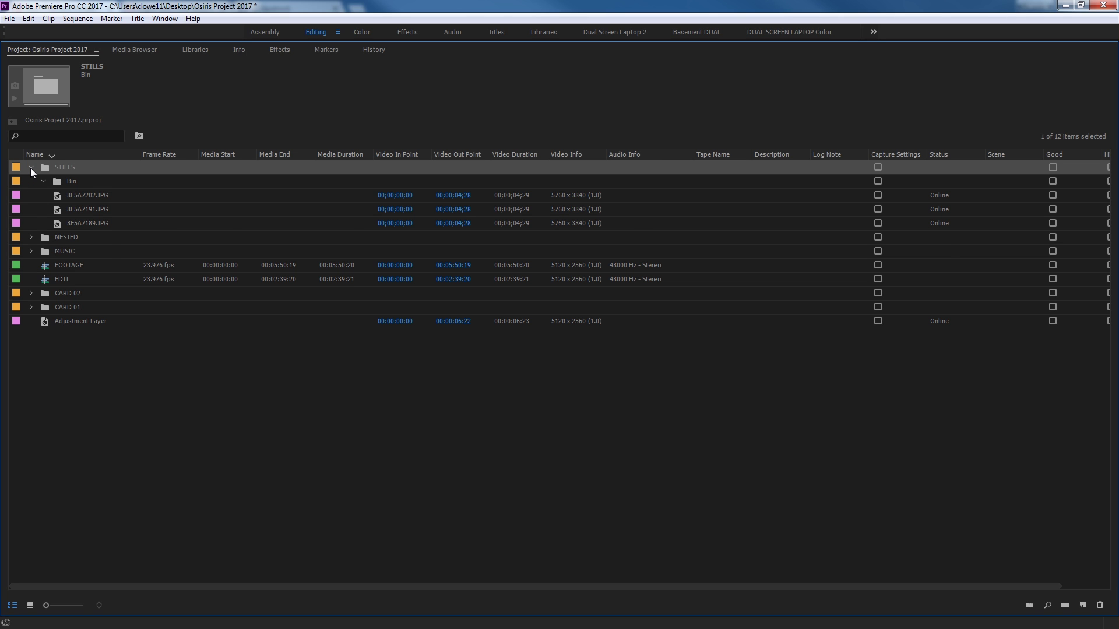
{"action": "left_click", "coordinate": [31, 167]}
Select the Bin subfolder inside STILLS and remove it
{"action": "key", "text": "Down"}
{"action": "key", "text": "Down"}
{"action": "key", "text": "Down"}
{"action": "key", "text": "Down"}
{"action": "key", "text": "Down"}
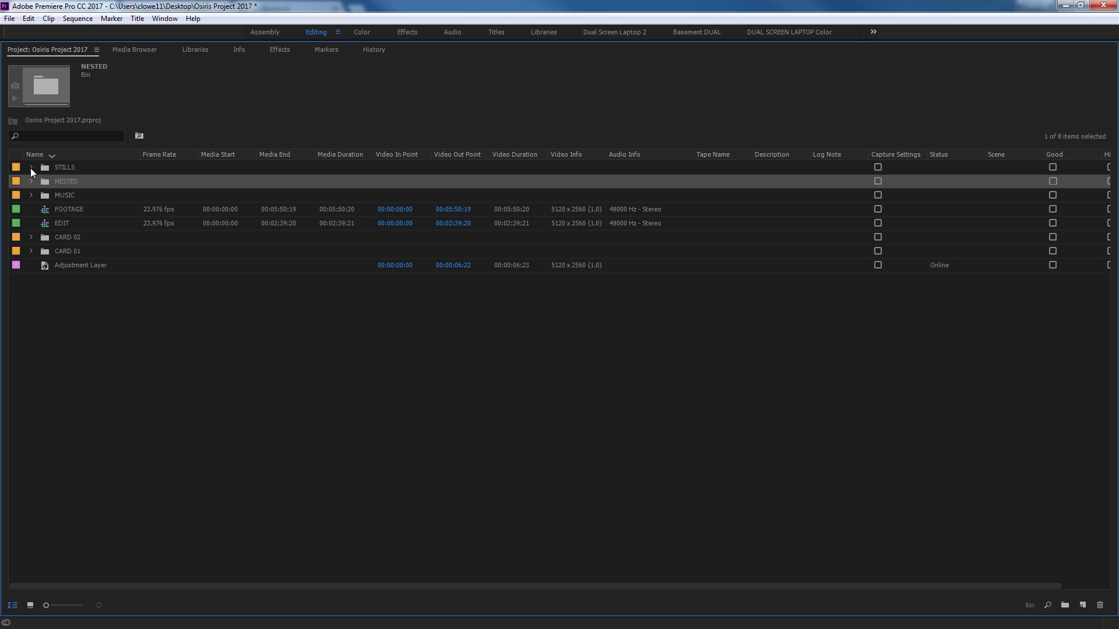
{"action": "key", "text": "Down"}
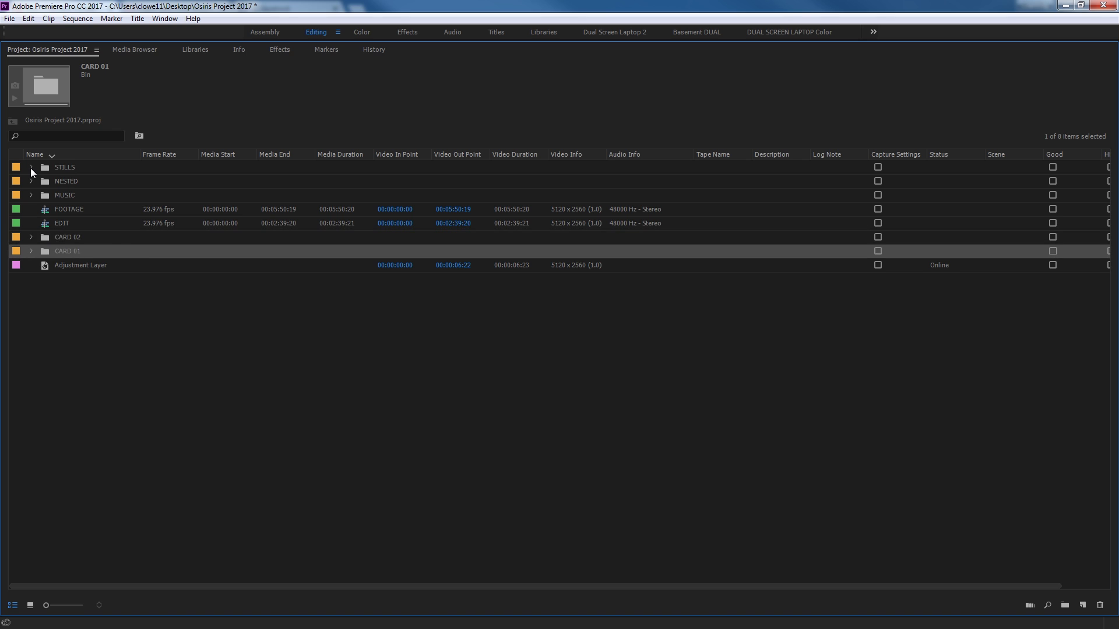
{"action": "key", "text": "Up"}
{"action": "key", "text": "Up"}
{"action": "key", "text": "Up"}
{"action": "key", "text": "Up"}
{"action": "key", "text": "Up"}
{"action": "key", "text": "Up"}
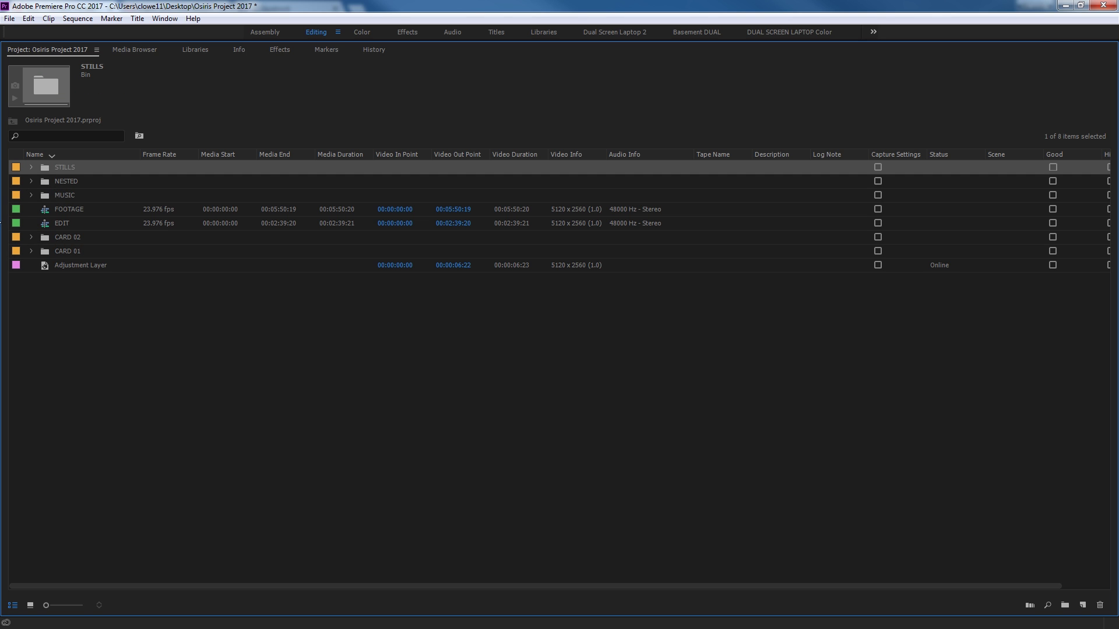
{"action": "key", "text": "Right"}
{"action": "key", "text": "Down"}
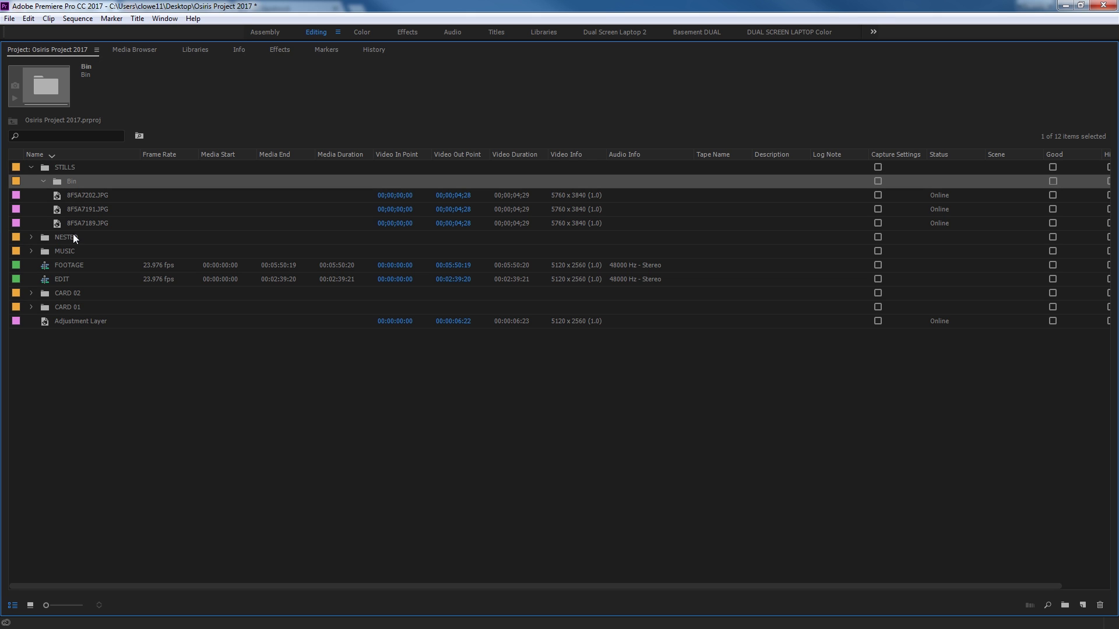
{"action": "key", "text": "ctrl+z"}
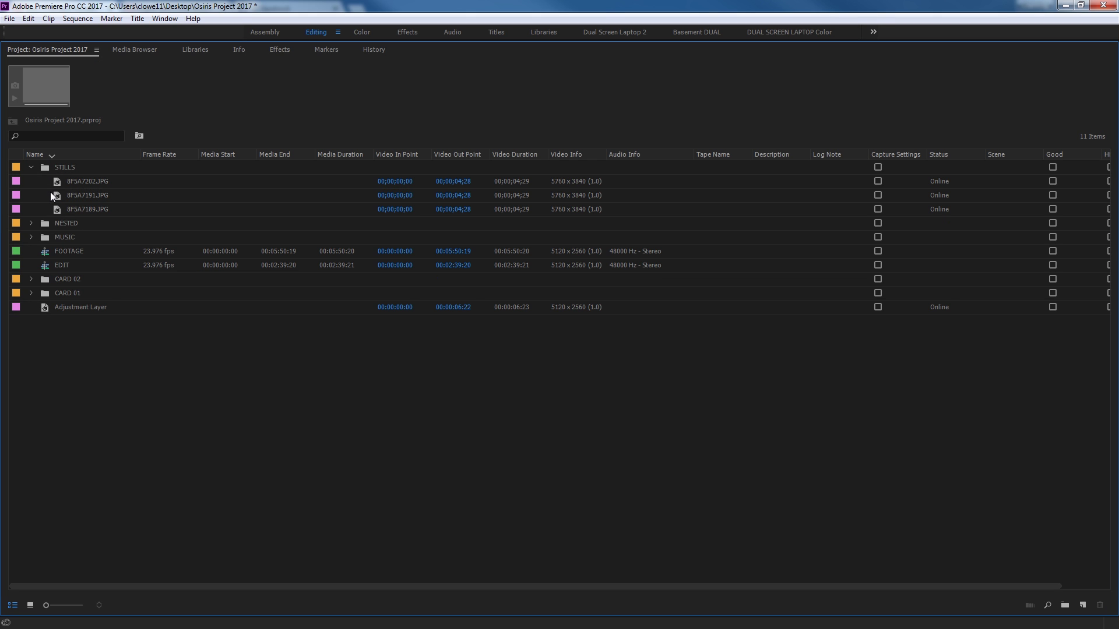
Collapse STILLS, create an empty new bin, and delete it again
{"action": "left_click", "coordinate": [31, 167]}
{"action": "left_click", "coordinate": [42, 169]}
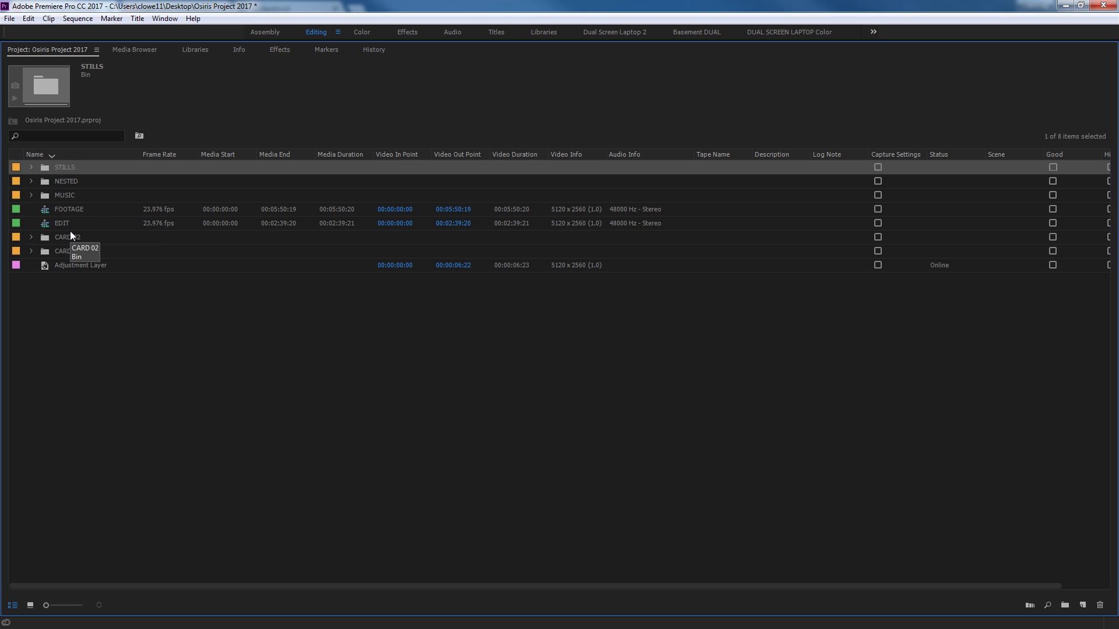
{"action": "key", "text": "ctrl+shift+a"}
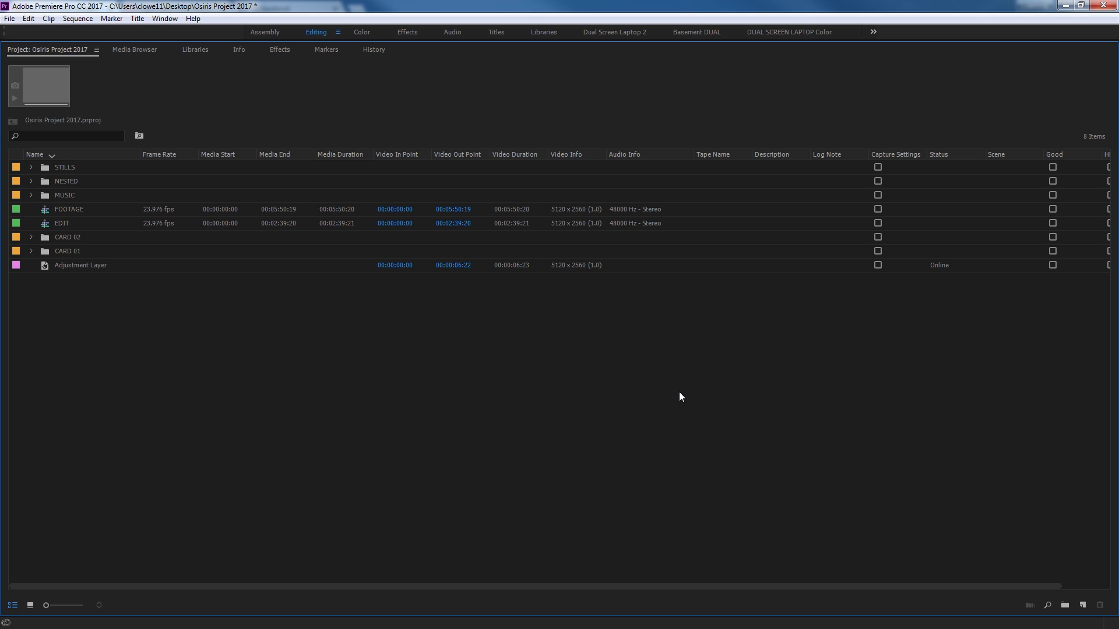
{"action": "key", "text": "ctrl+b"}
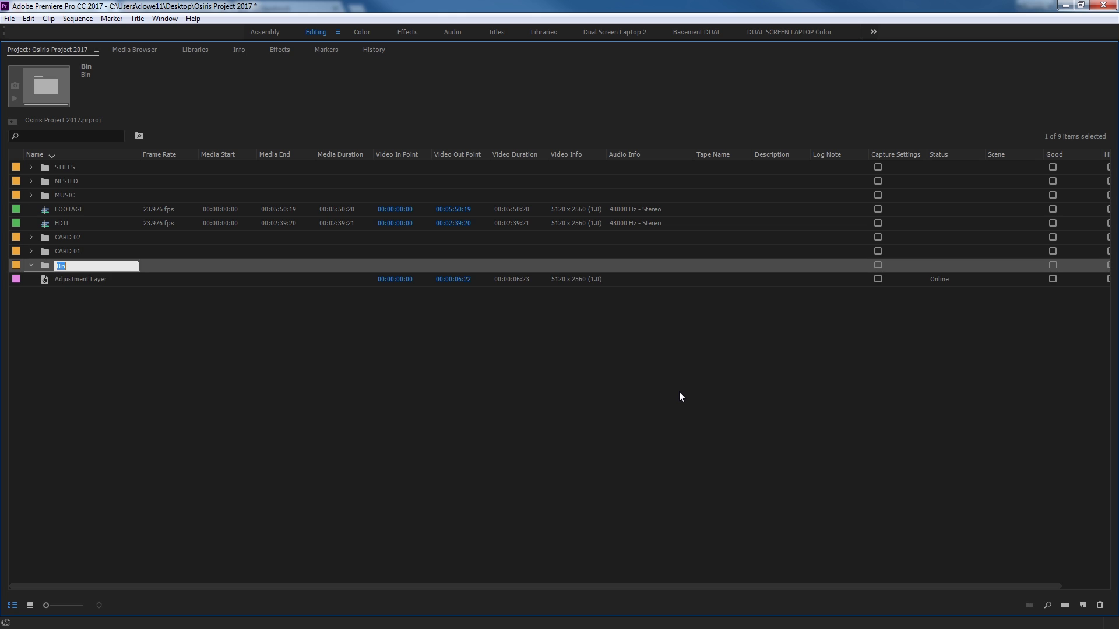
{"action": "left_click", "coordinate": [71, 266]}
{"action": "key", "text": "Return"}
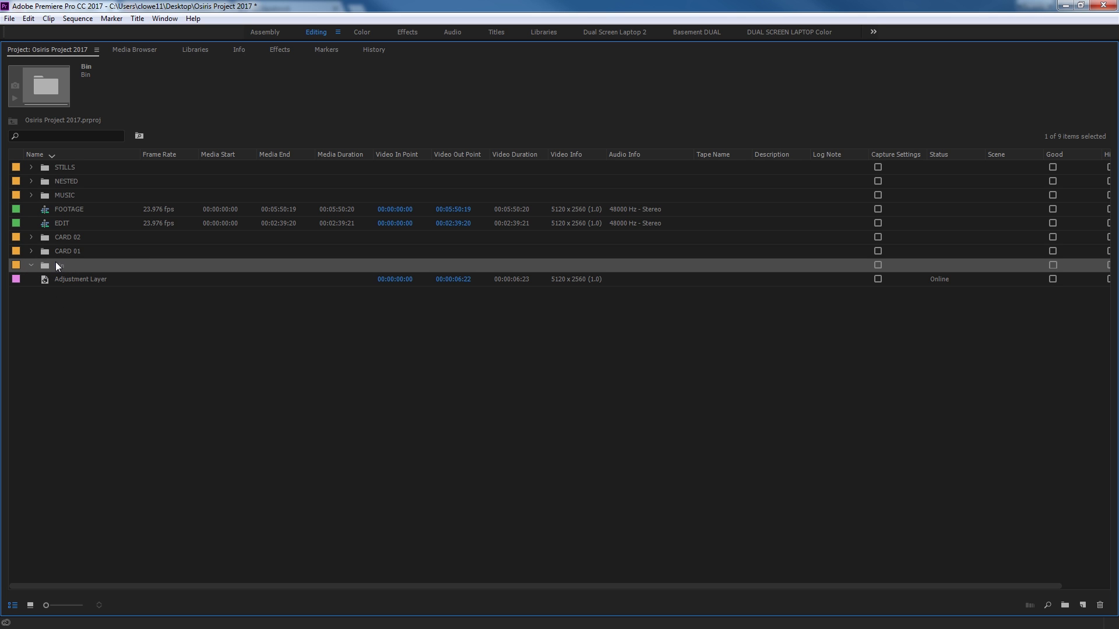
{"action": "key", "text": "Delete"}
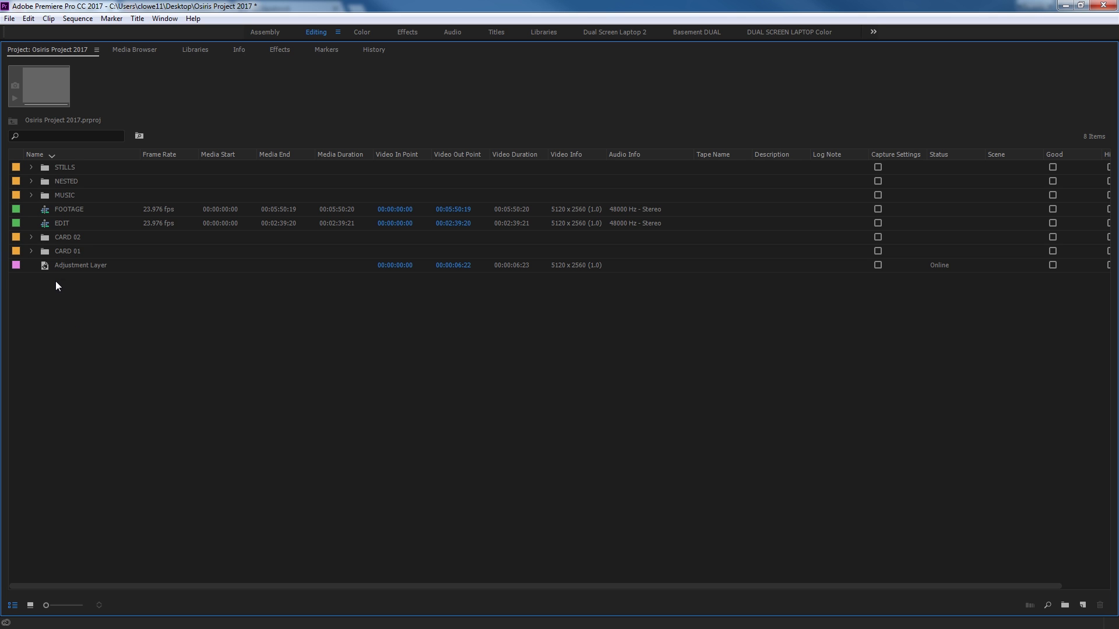
Create another new bin named VIDEO and select it
{"action": "key", "text": "ctrl+b"}
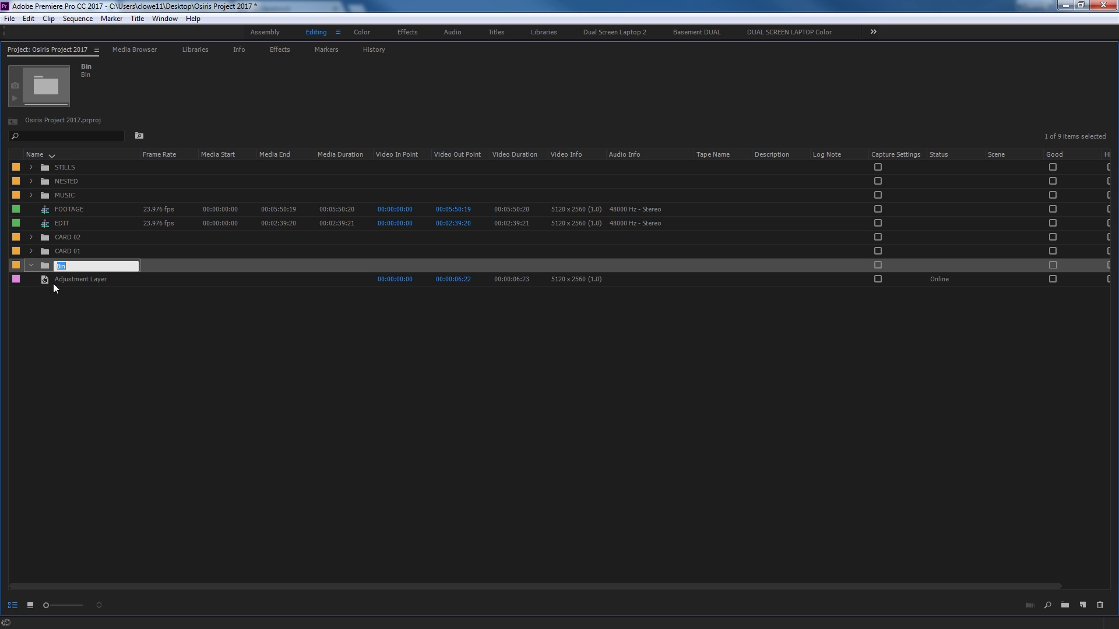
{"action": "type", "text": "VIDO"}
{"action": "type", "text": "O"}
{"action": "left_click", "coordinate": [45, 287]}
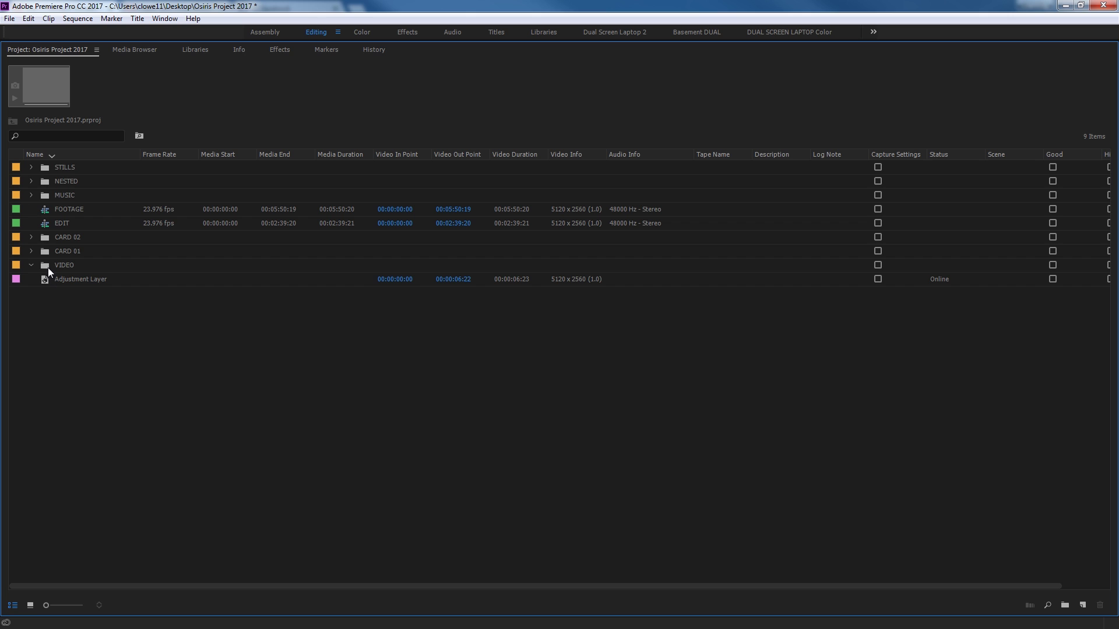
{"action": "left_click", "coordinate": [48, 267]}
{"action": "key", "text": "Delete"}
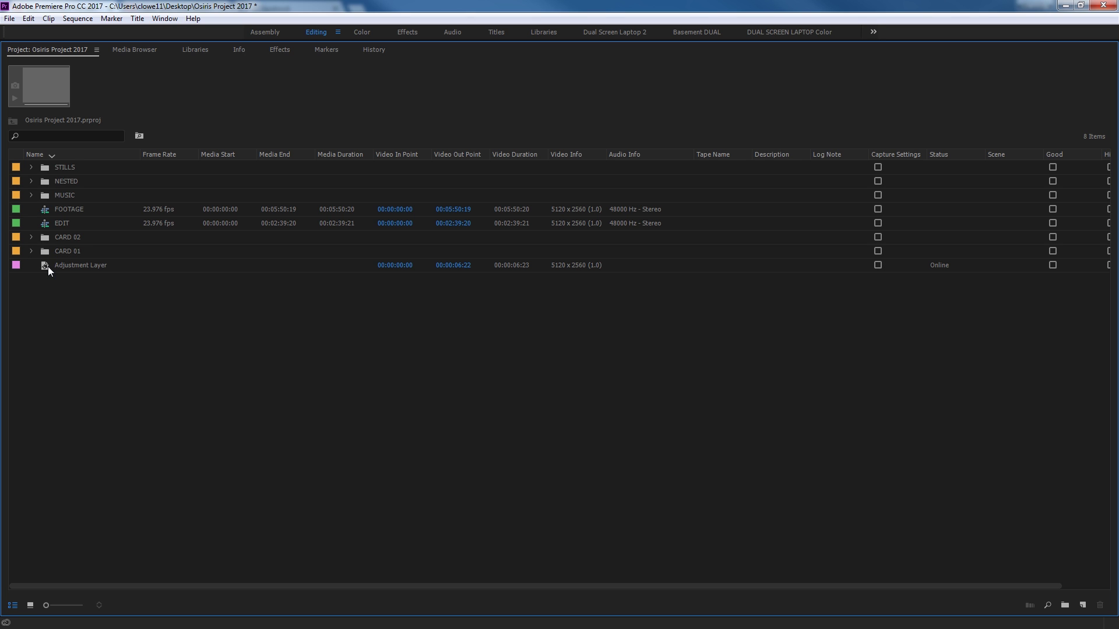
{"action": "left_click", "coordinate": [28, 173]}
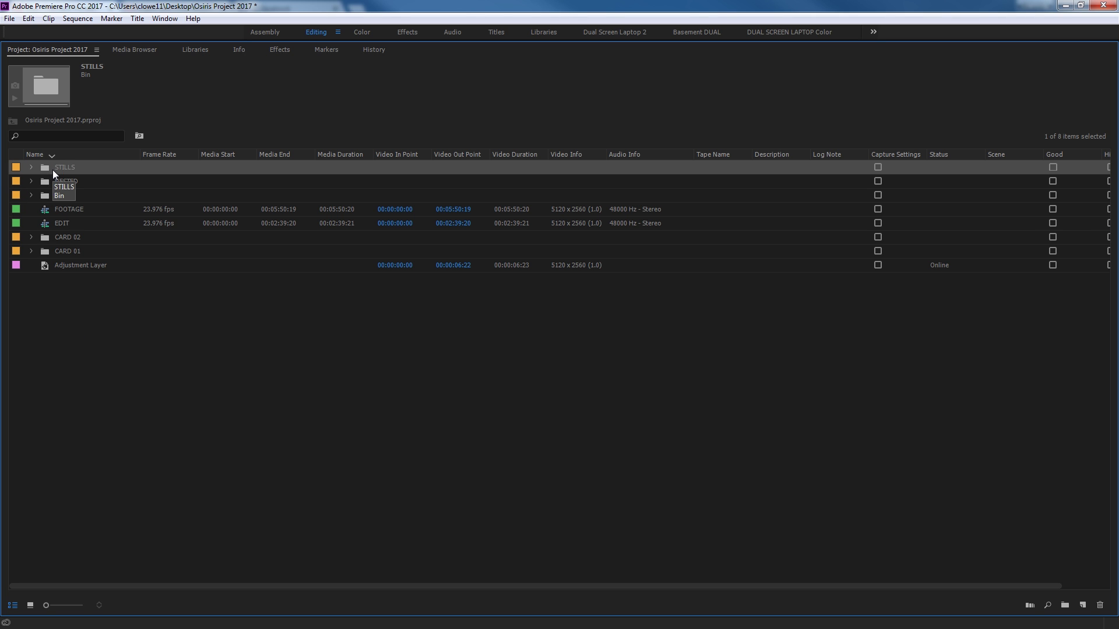
{"action": "key", "text": "Right"}
{"action": "key", "text": "Down"}
{"action": "key", "text": "Down"}
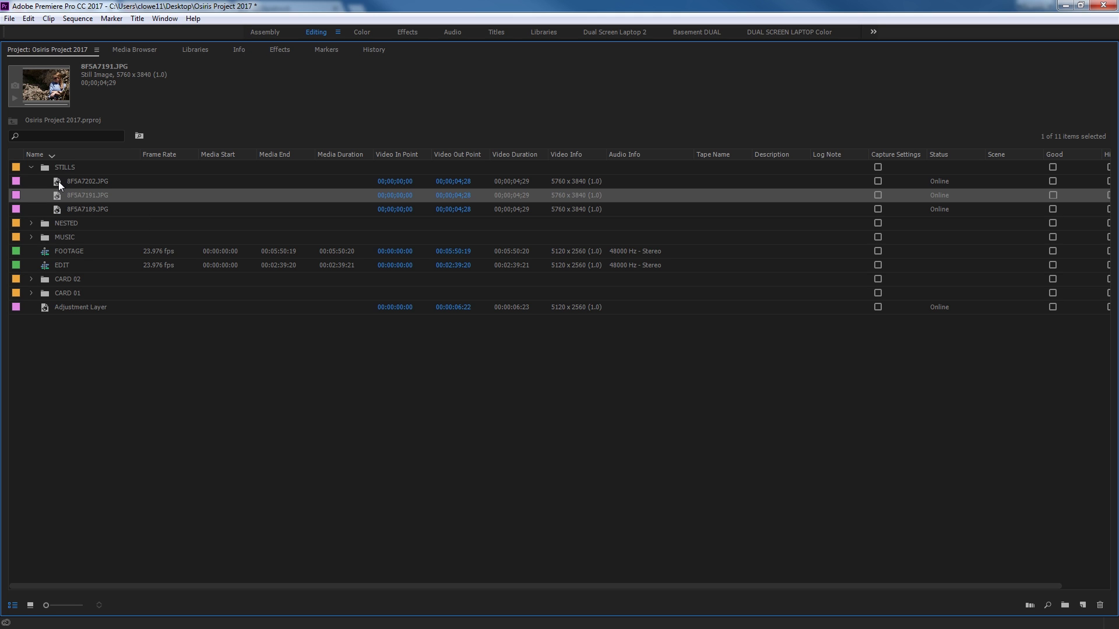
{"action": "left_click", "coordinate": [57, 186]}
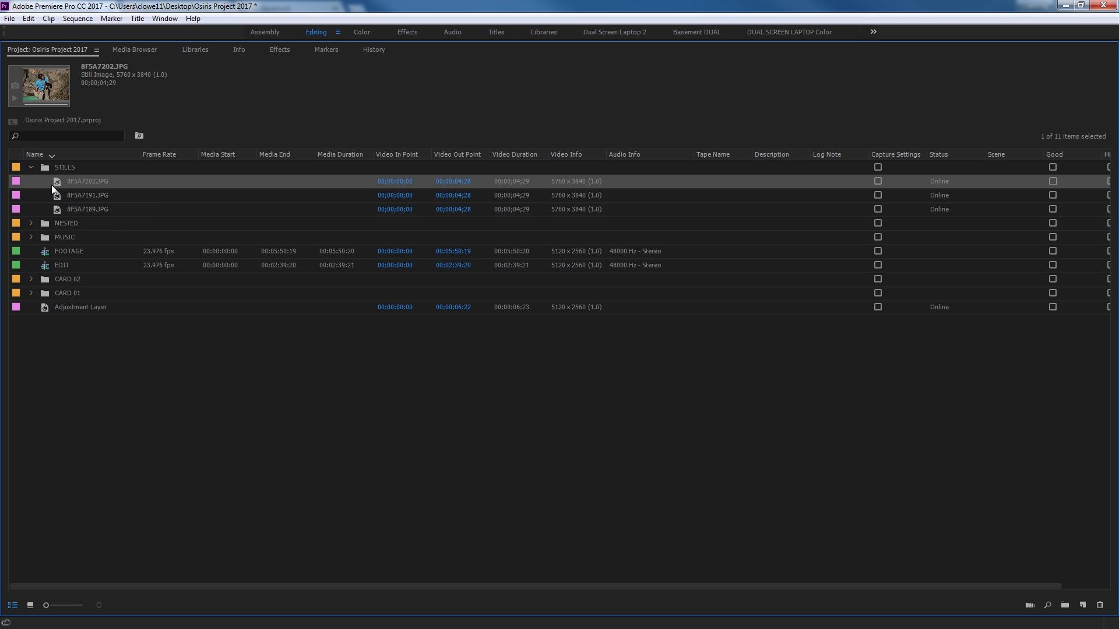
{"action": "left_click", "coordinate": [29, 167]}
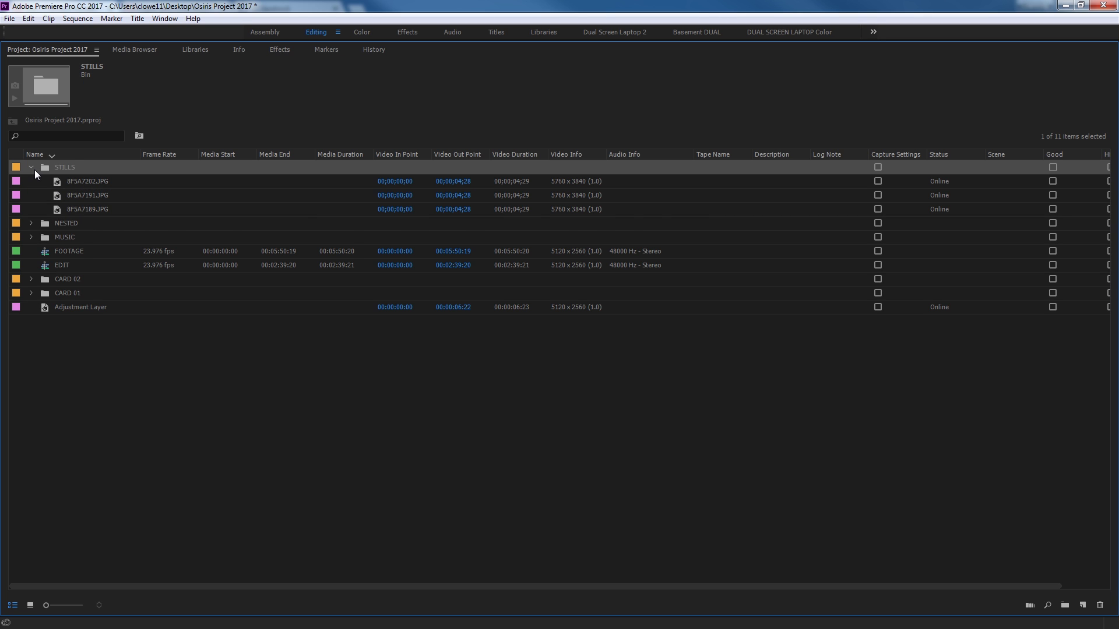
{"action": "key", "text": "Down"}
{"action": "key", "text": "Down"}
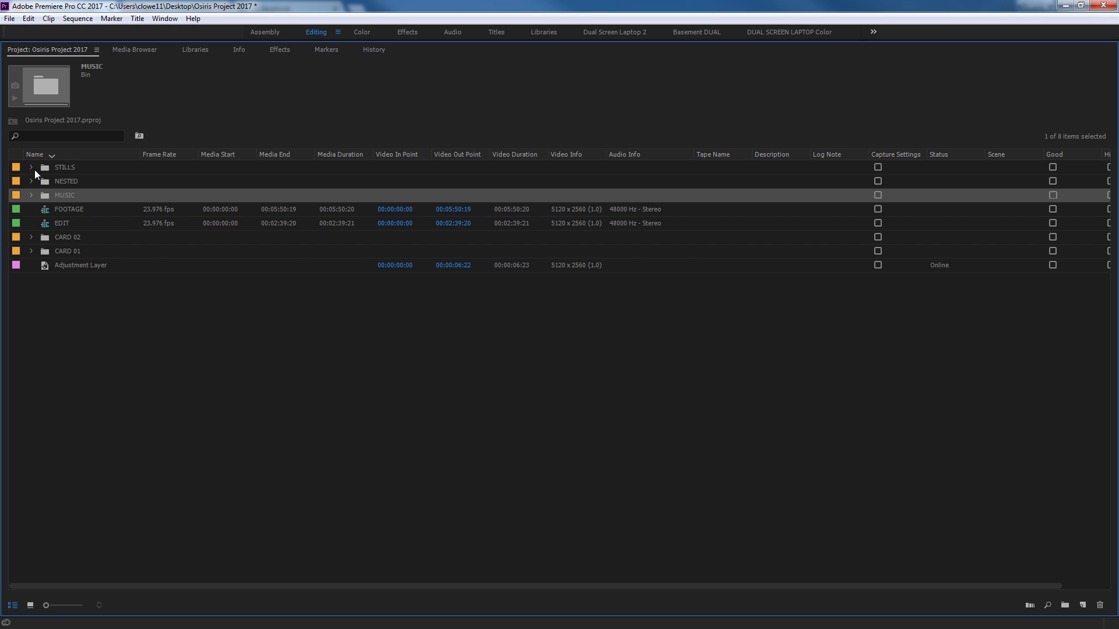
{"action": "key", "text": "Right"}
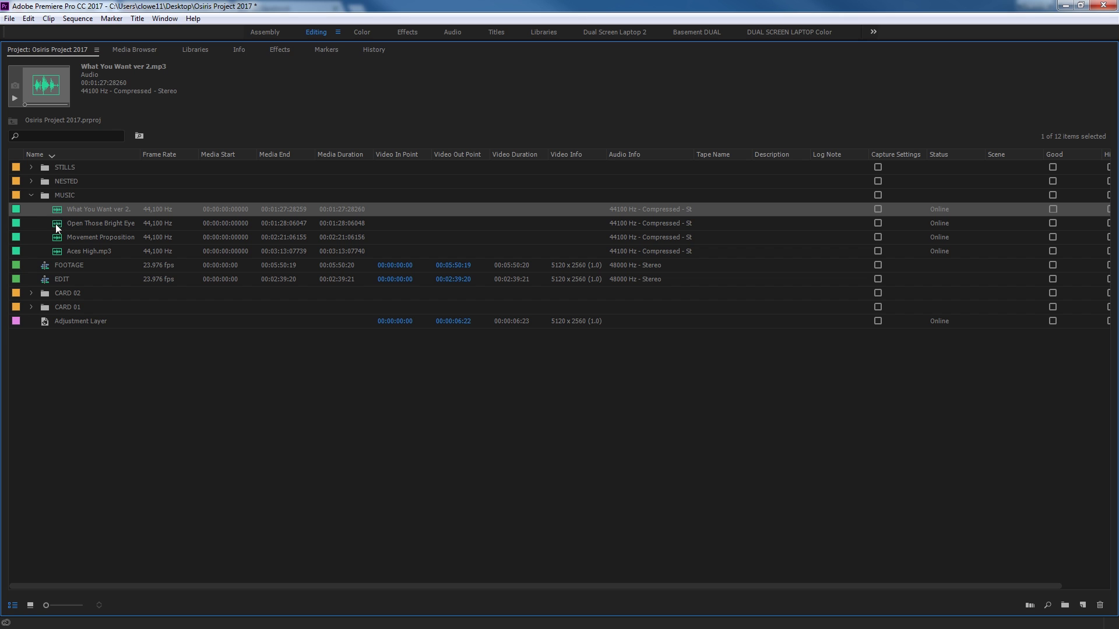
{"action": "key", "text": "Up"}
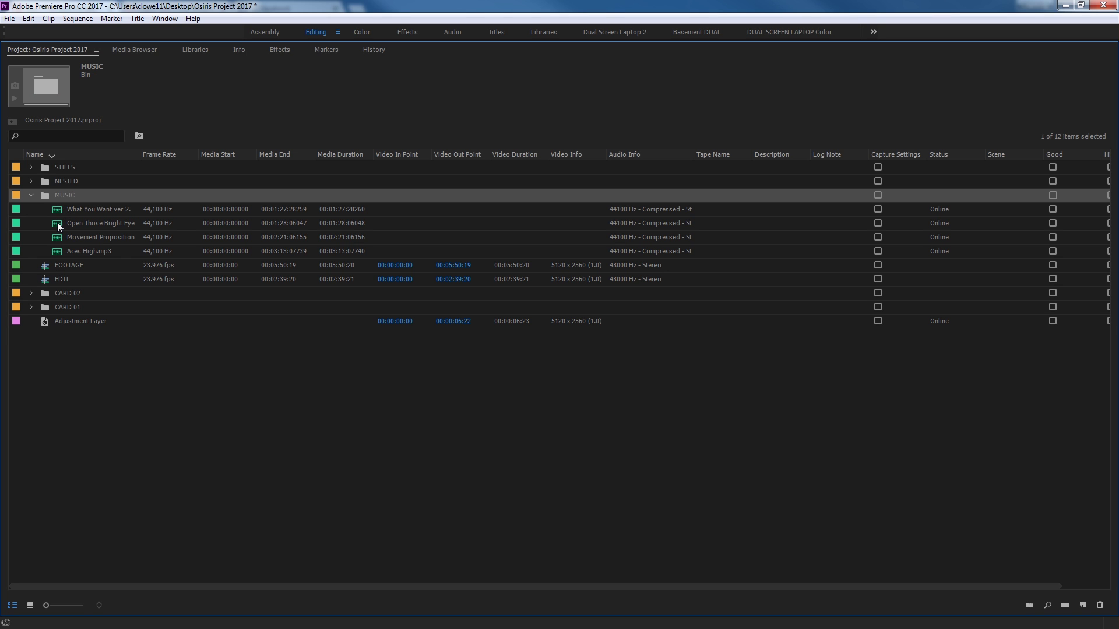
{"action": "key", "text": "Left"}
{"action": "key", "text": "Down"}
{"action": "key", "text": "Down"}
{"action": "key", "text": "Down"}
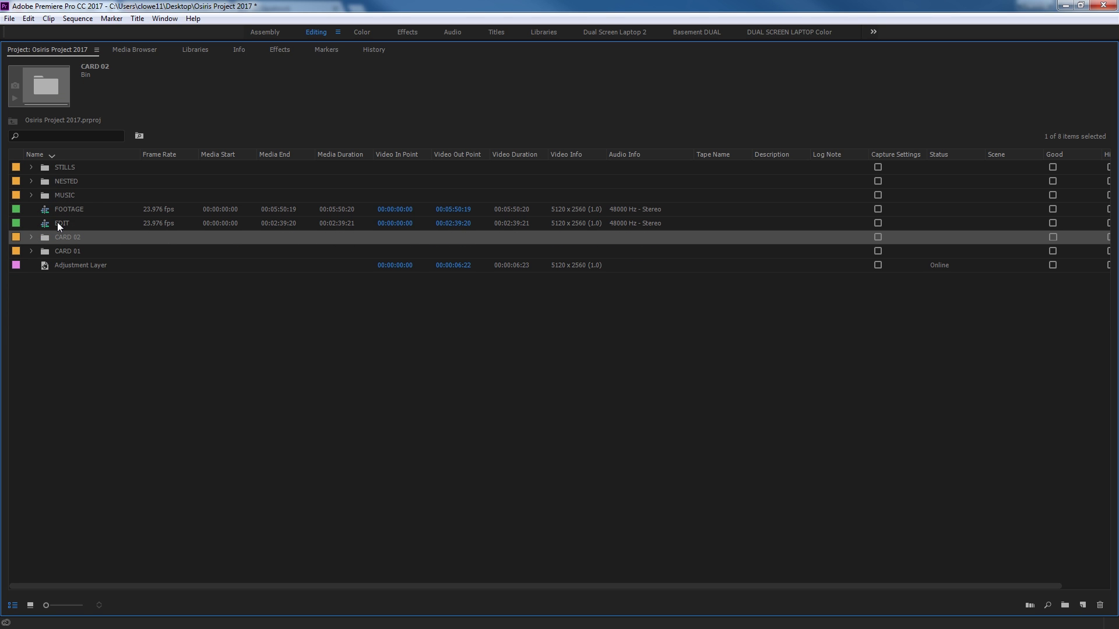
{"action": "key", "text": "Right"}
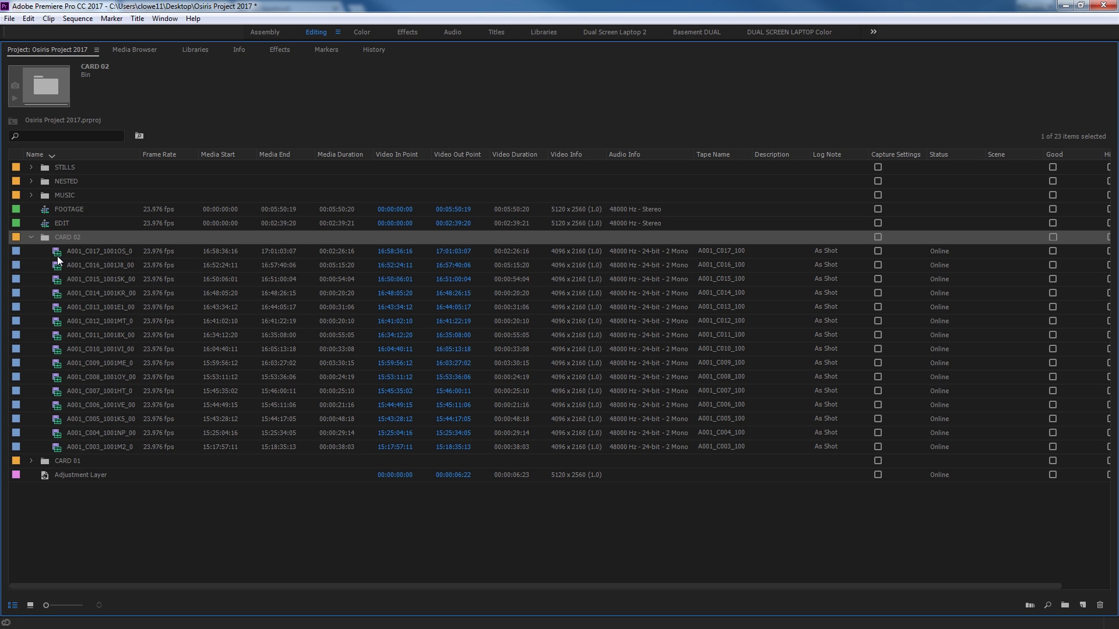
{"action": "key", "text": "Left"}
{"action": "key", "text": "Down"}
{"action": "key", "text": "Right"}
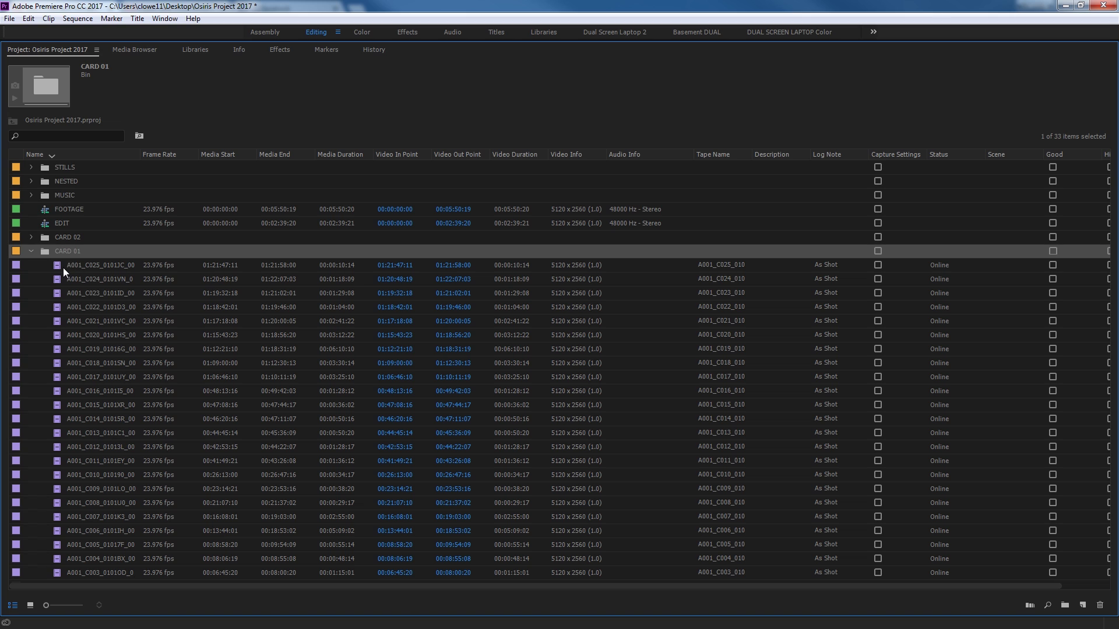
{"action": "left_click", "coordinate": [62, 267]}
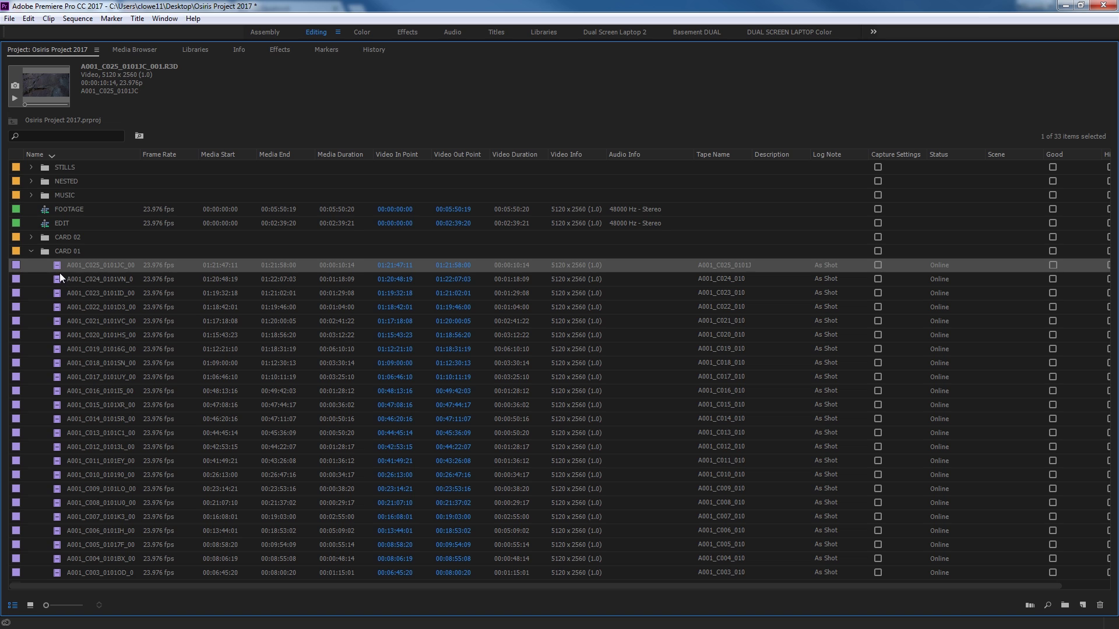
{"action": "left_click", "coordinate": [32, 251]}
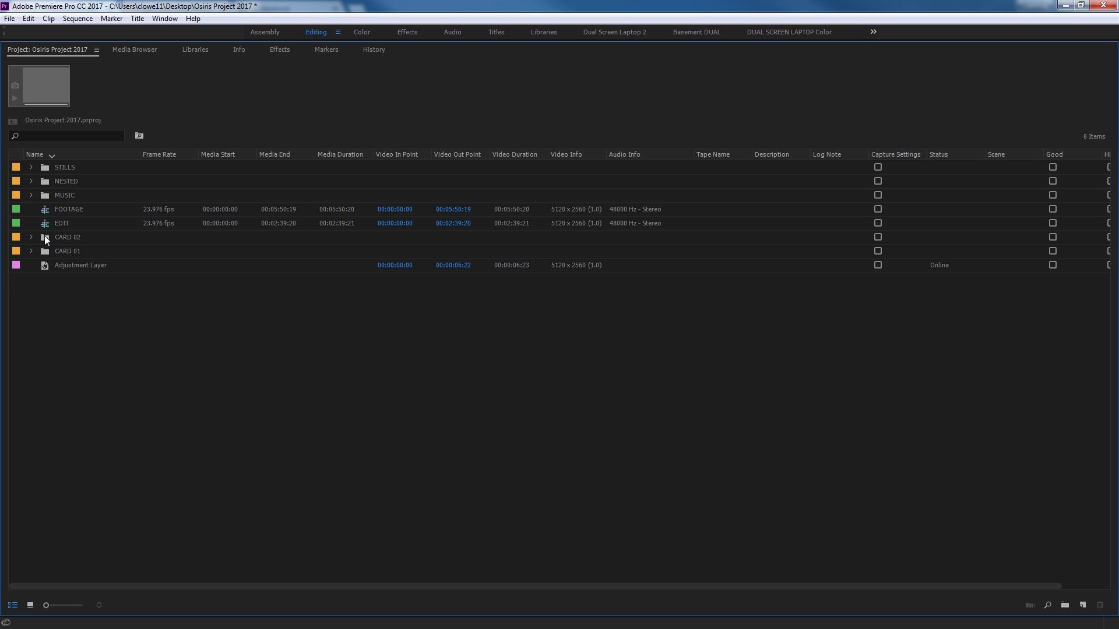
{"action": "left_click", "coordinate": [24, 137]}
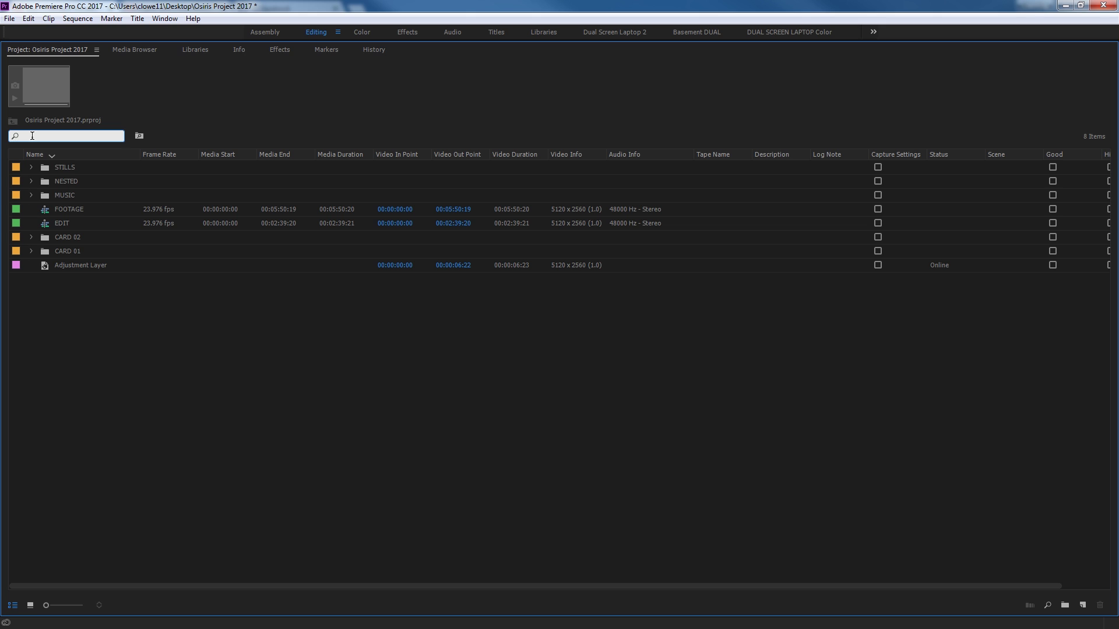
{"action": "type", "text": "what"}
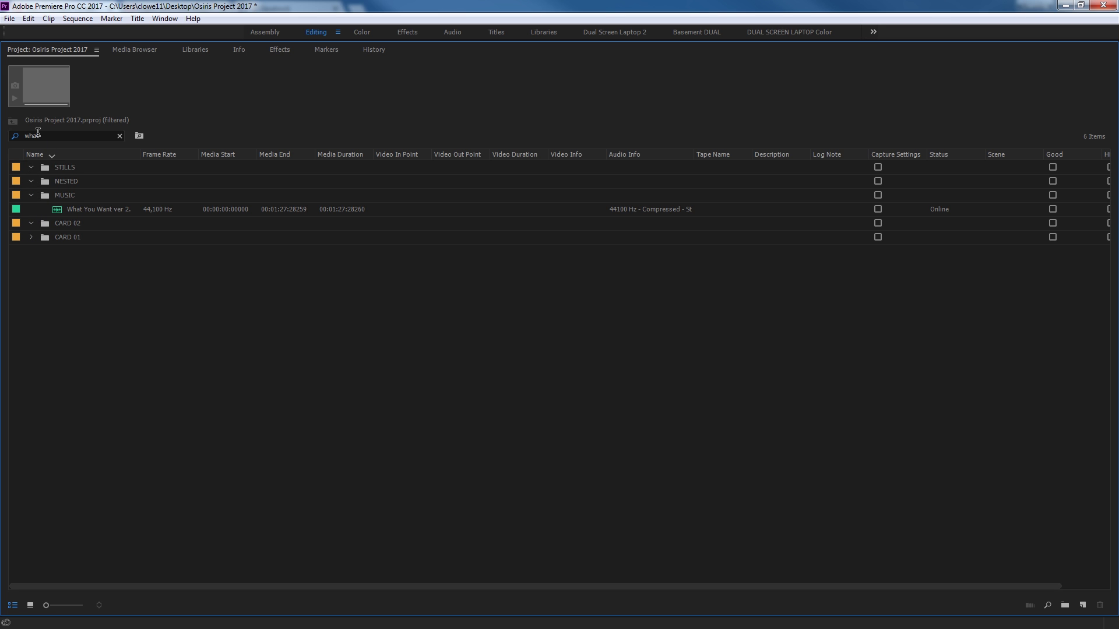
{"action": "left_click", "coordinate": [118, 135]}
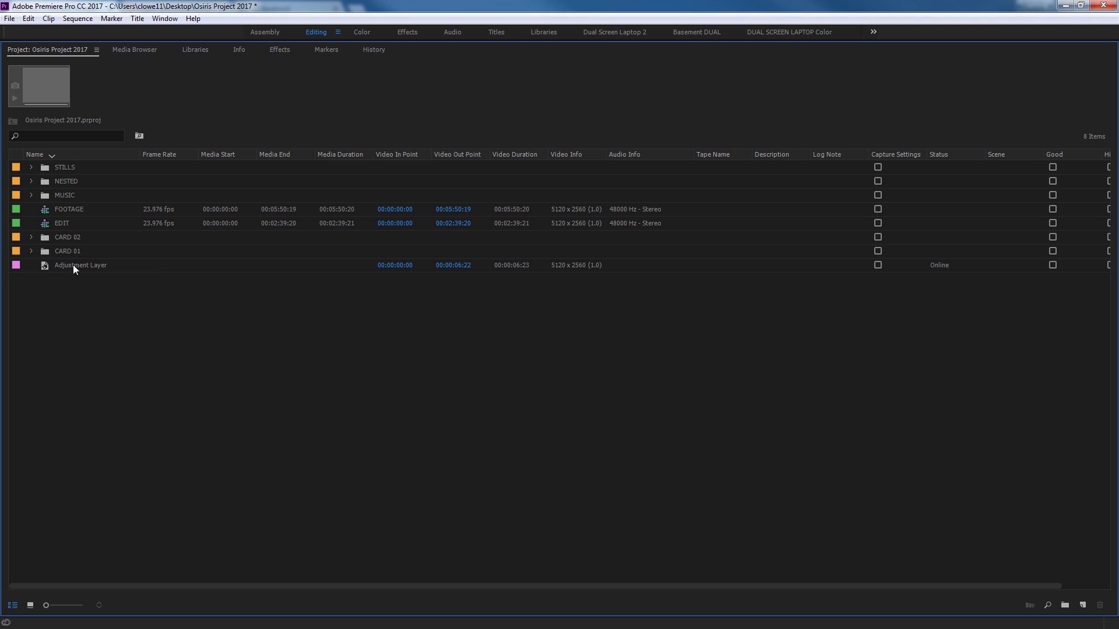
Select the FOOTAGE and EDIT sequences and delete them from the top level
{"action": "left_click", "coordinate": [72, 208]}
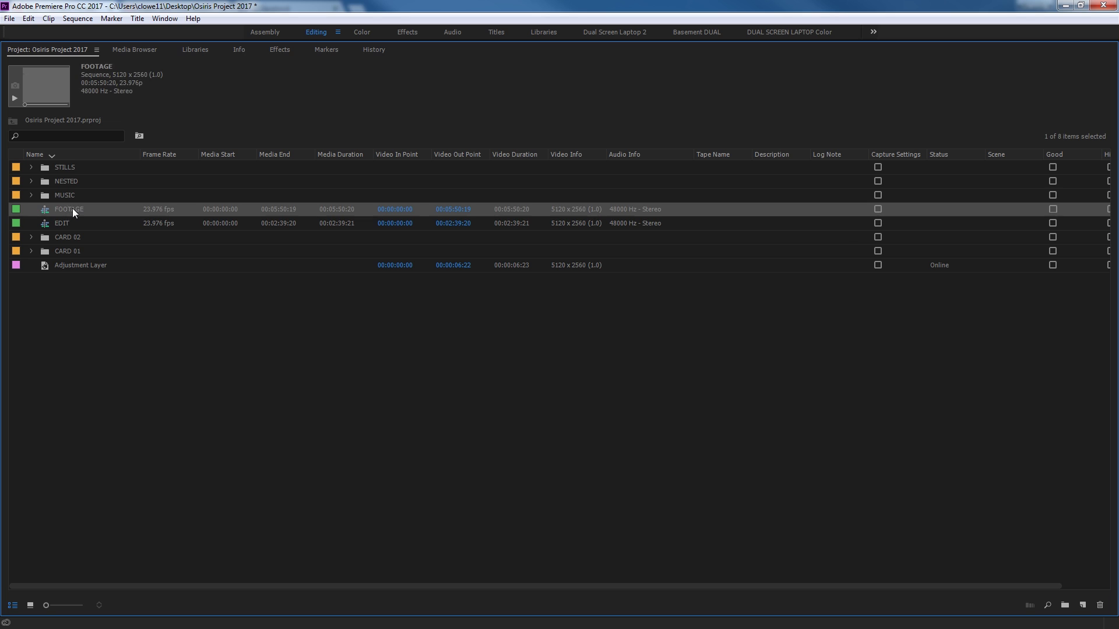
{"action": "left_click", "coordinate": [64, 223], "text": "shift"}
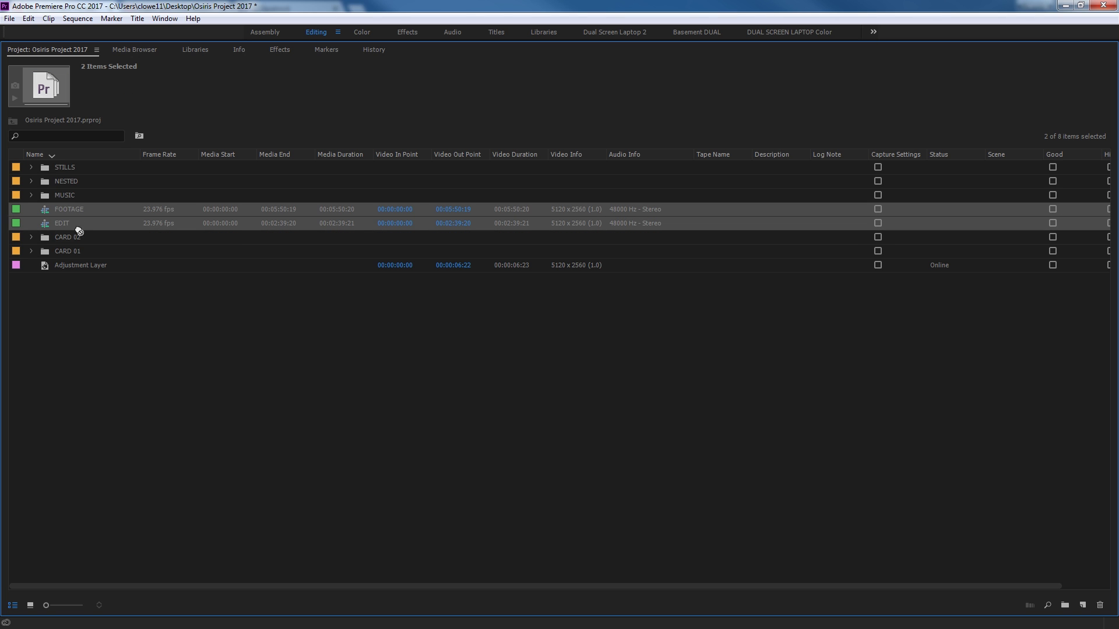
{"action": "key", "text": "Delete"}
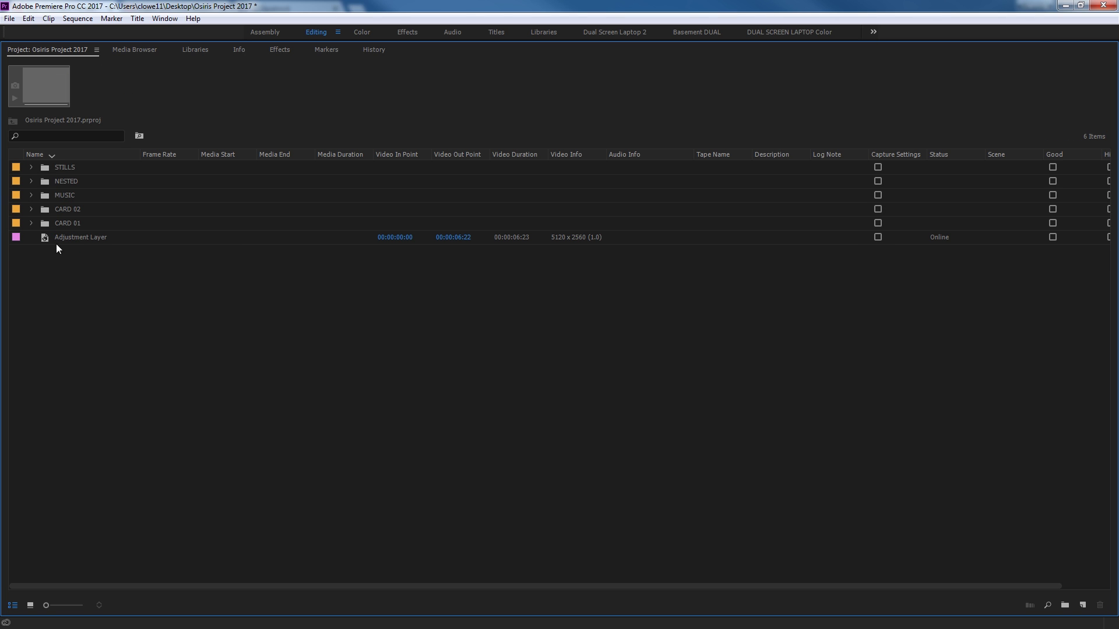
Filter by 'seq', drag FOOTAGE and EDIT from CARD 02 to the root, and clear the search
{"action": "left_click", "coordinate": [33, 136]}
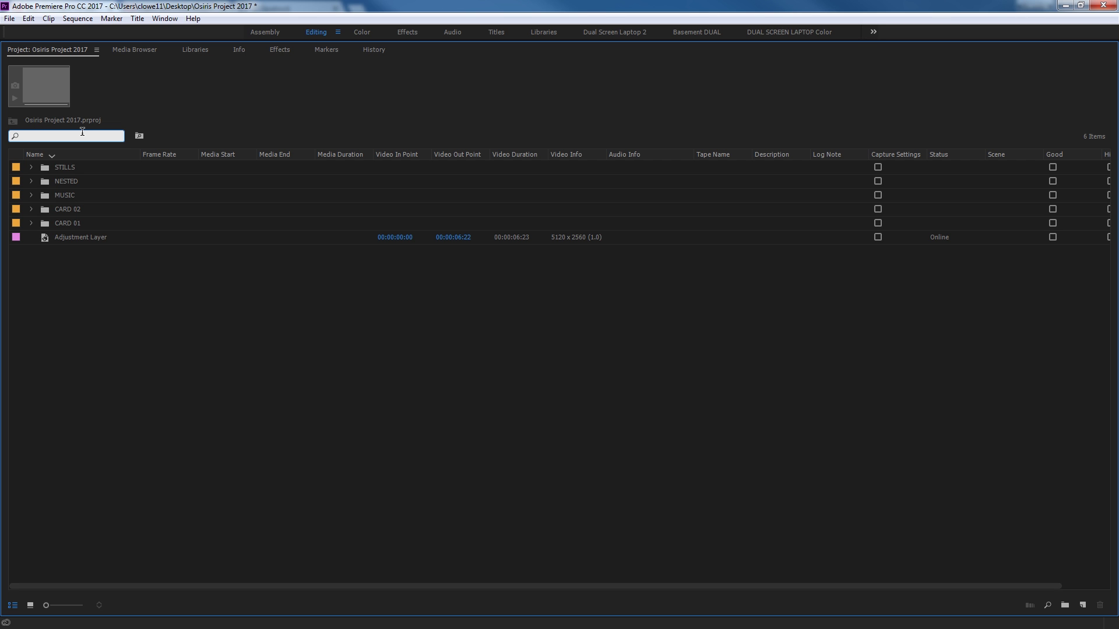
{"action": "type", "text": "sequ"}
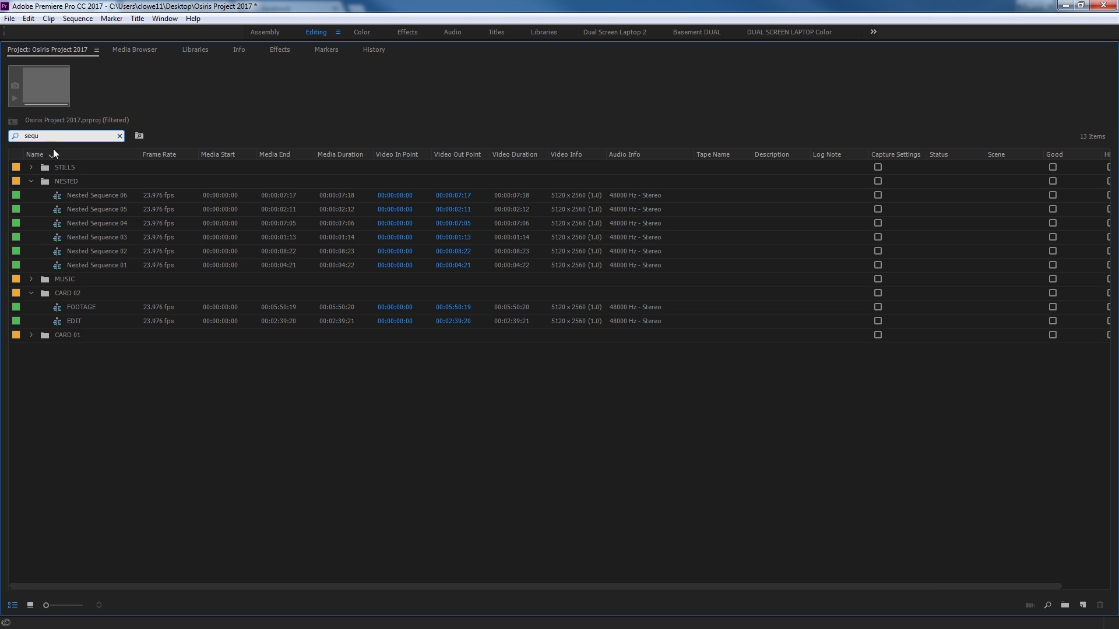
{"action": "left_click", "coordinate": [79, 302]}
{"action": "left_click", "coordinate": [77, 322], "text": "shift"}
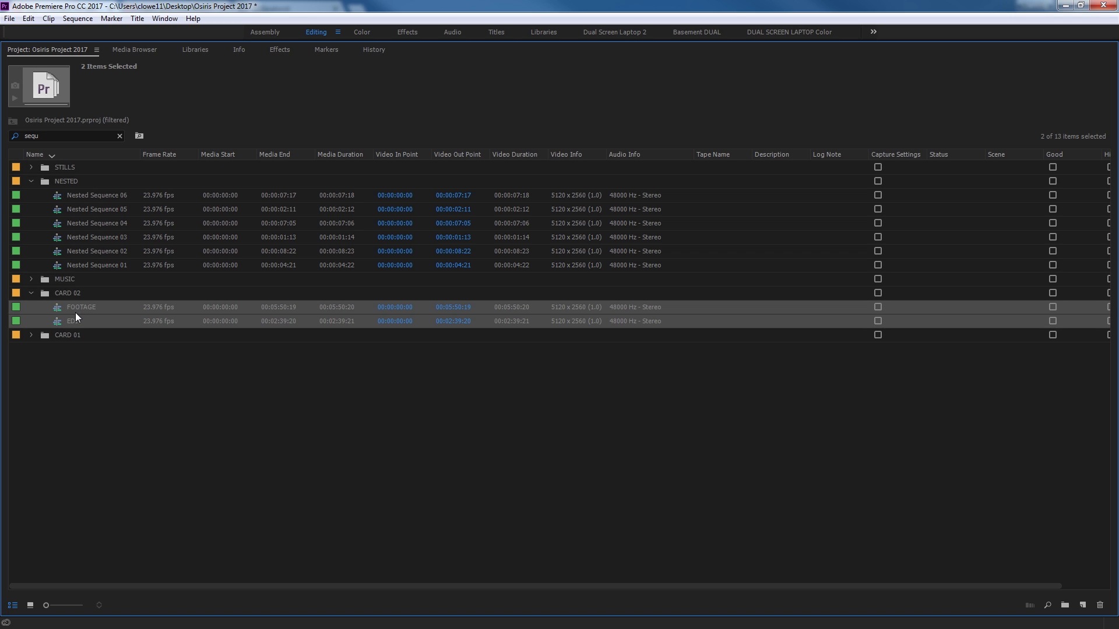
{"action": "left_click_drag", "start_coordinate": [78, 308], "coordinate": [31, 310]}
{"action": "left_click_drag", "start_coordinate": [32, 309], "coordinate": [30, 309]}
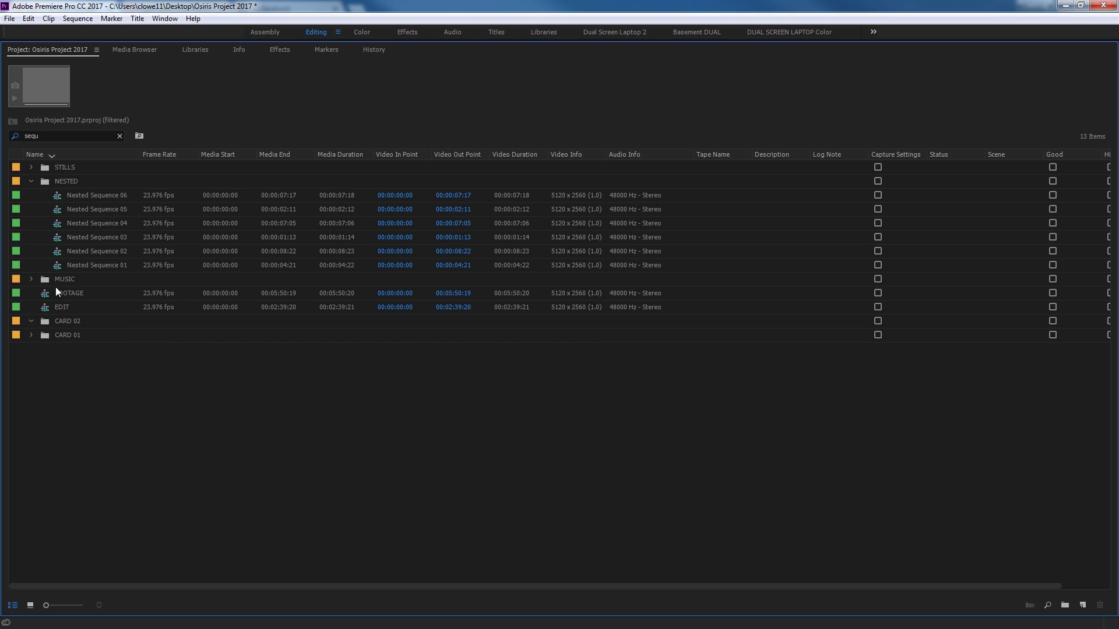
{"action": "left_click", "coordinate": [120, 136]}
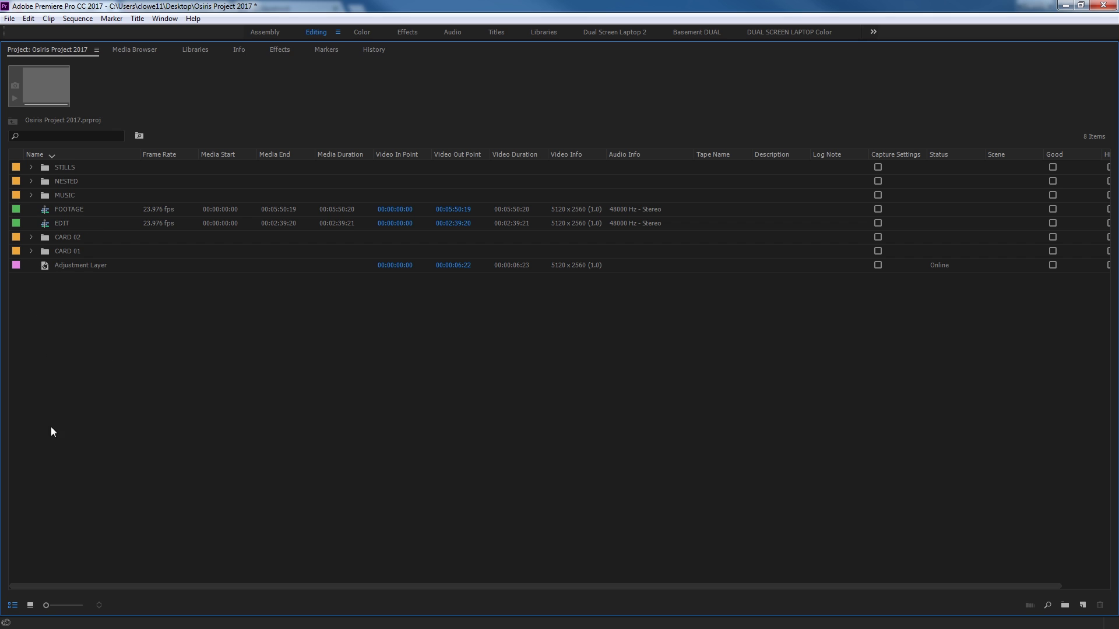
{"action": "left_click", "coordinate": [97, 50]}
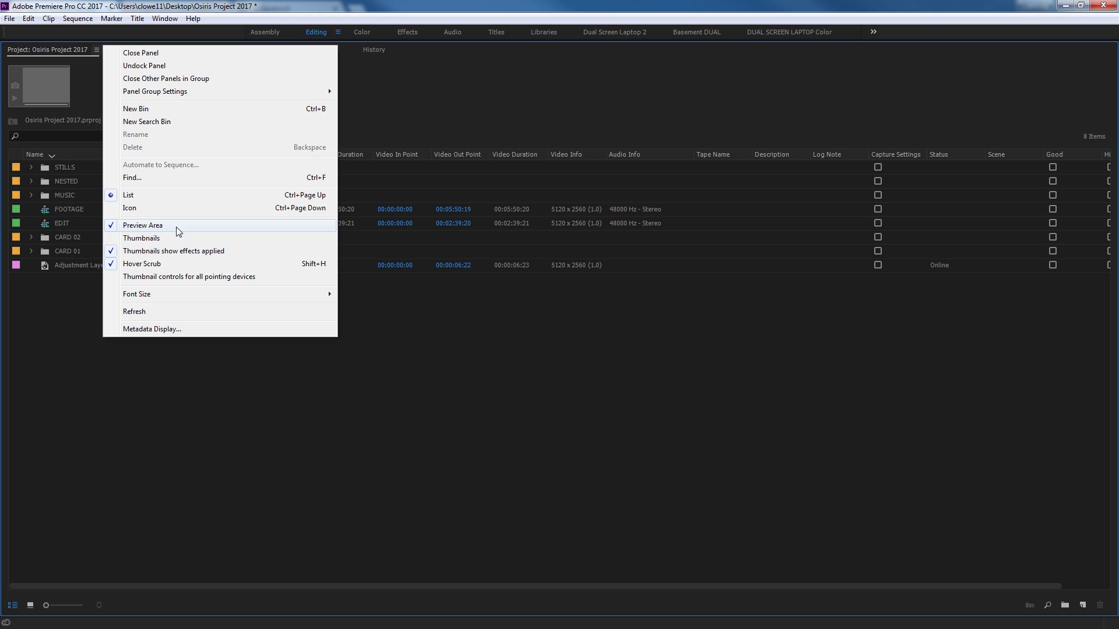
{"action": "left_click", "coordinate": [166, 225]}
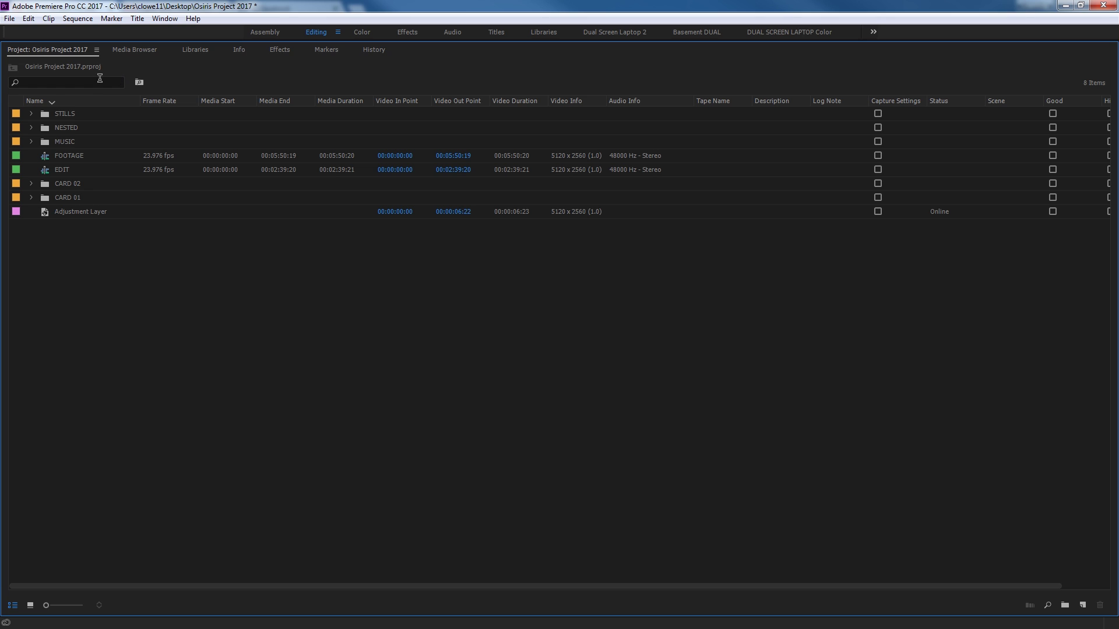
{"action": "left_click", "coordinate": [97, 49]}
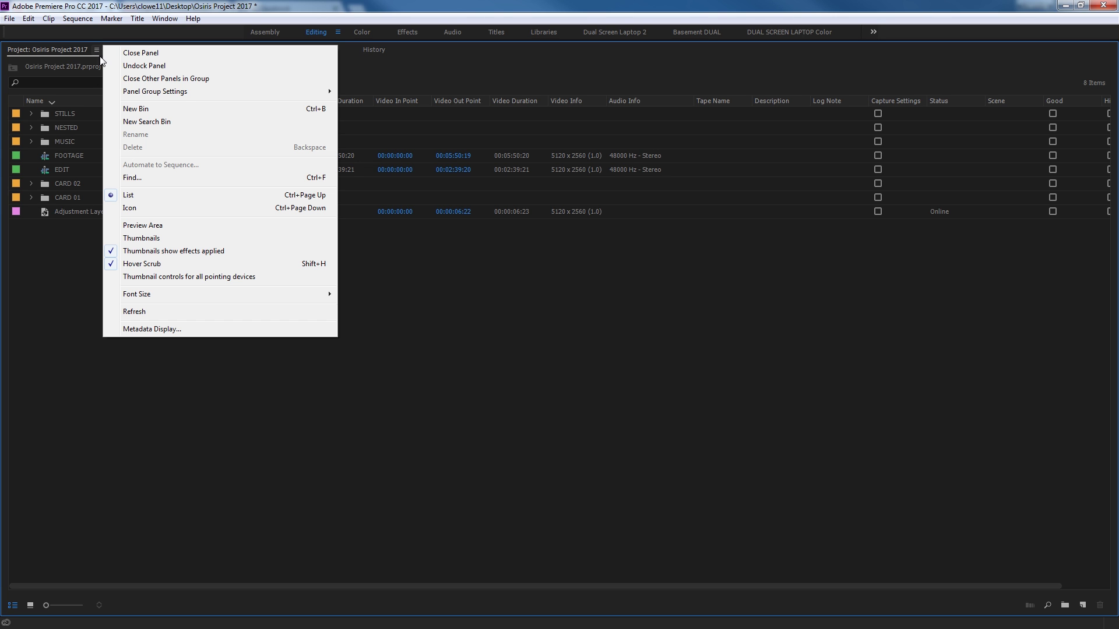
{"action": "left_click", "coordinate": [155, 226]}
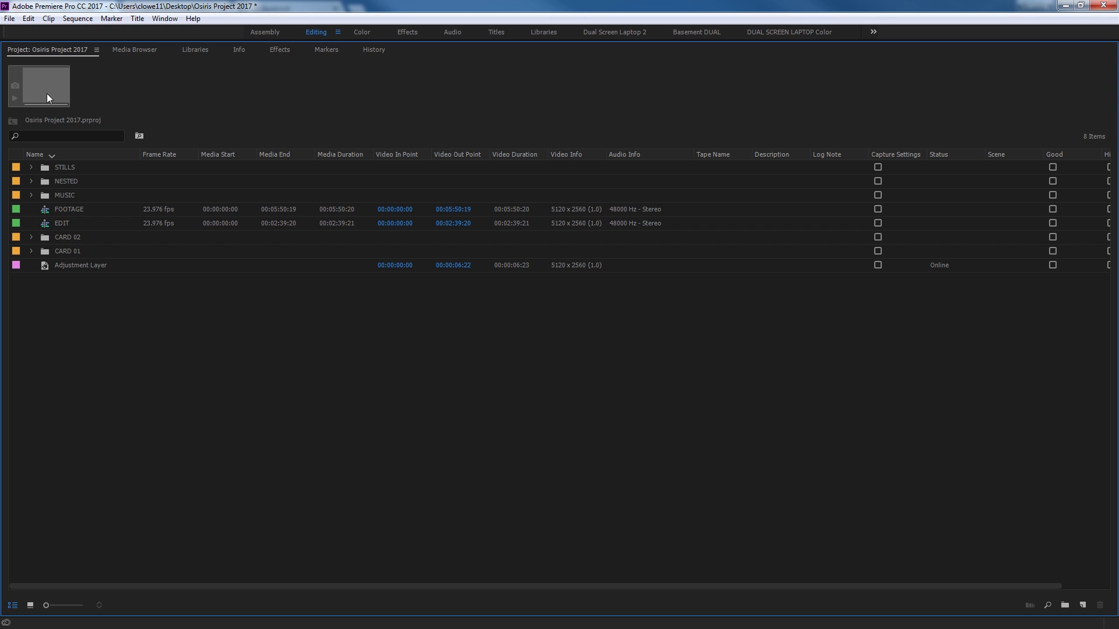
{"action": "left_click", "coordinate": [32, 237]}
{"action": "left_click", "coordinate": [56, 251]}
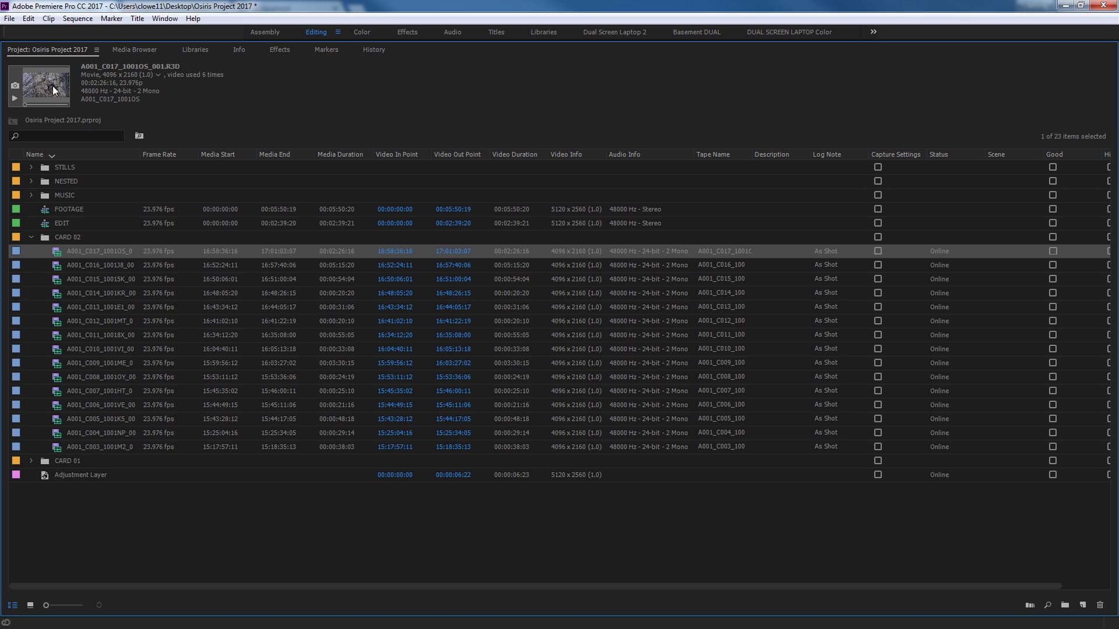
{"action": "left_click", "coordinate": [15, 98]}
Collapse CARD 02 and review the EDIT sequence's details
{"action": "left_click", "coordinate": [32, 237]}
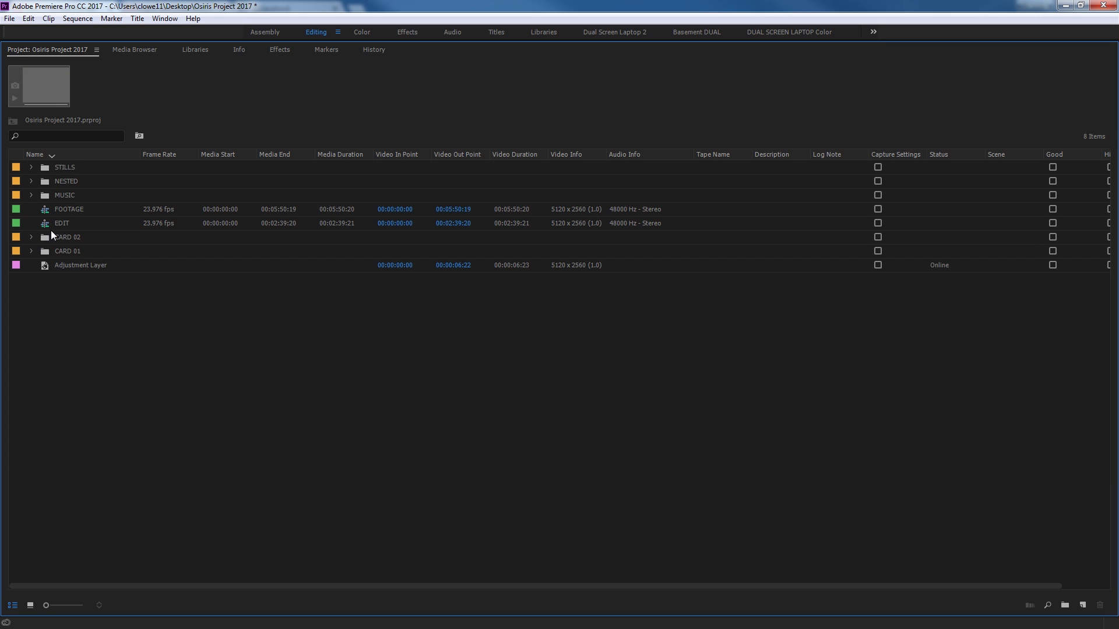
{"action": "left_click", "coordinate": [47, 225]}
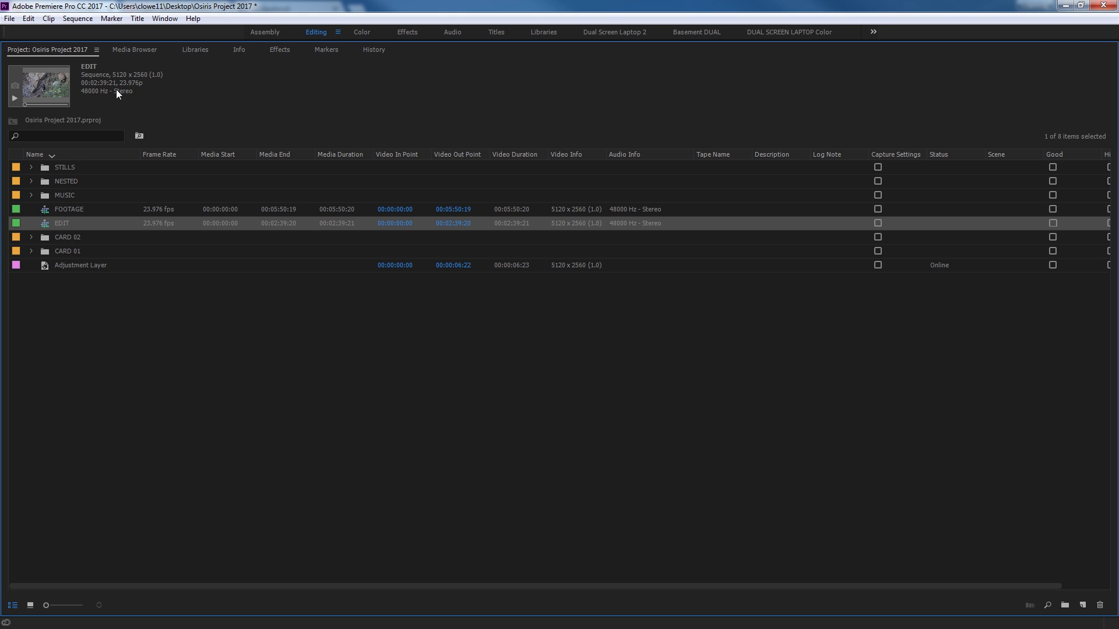
{"action": "left_click", "coordinate": [31, 202]}
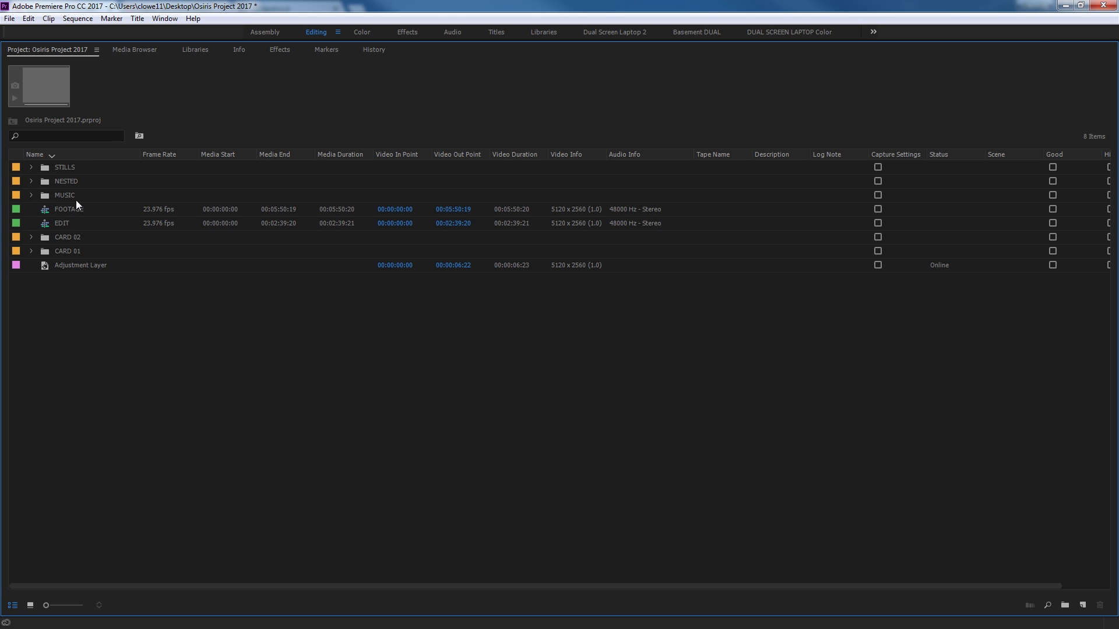
Sort items by name A to Z and expand CARD 01 to show its 25 R3D clips
{"action": "left_click", "coordinate": [49, 155]}
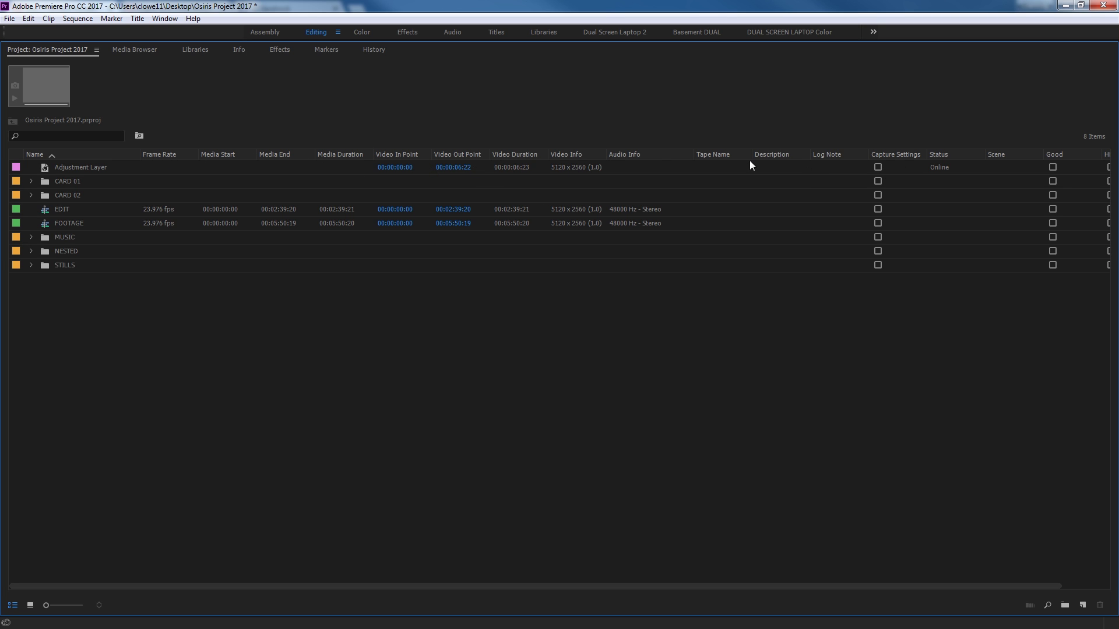
{"action": "left_click", "coordinate": [31, 181]}
{"action": "left_click", "coordinate": [101, 197]}
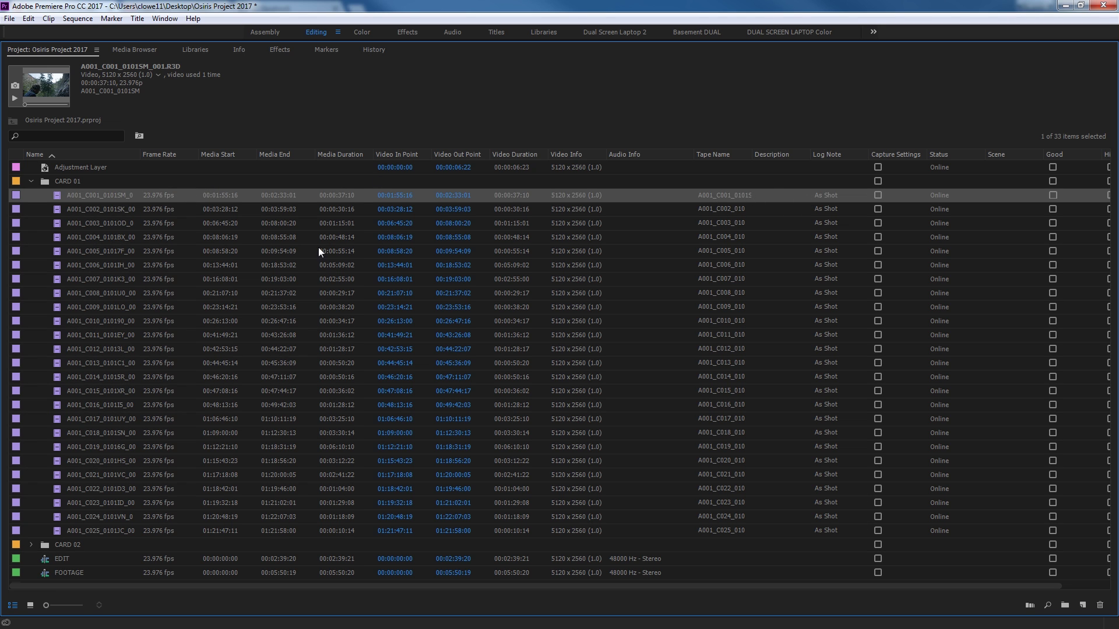
{"action": "left_click_drag", "start_coordinate": [246, 585], "coordinate": [355, 576]}
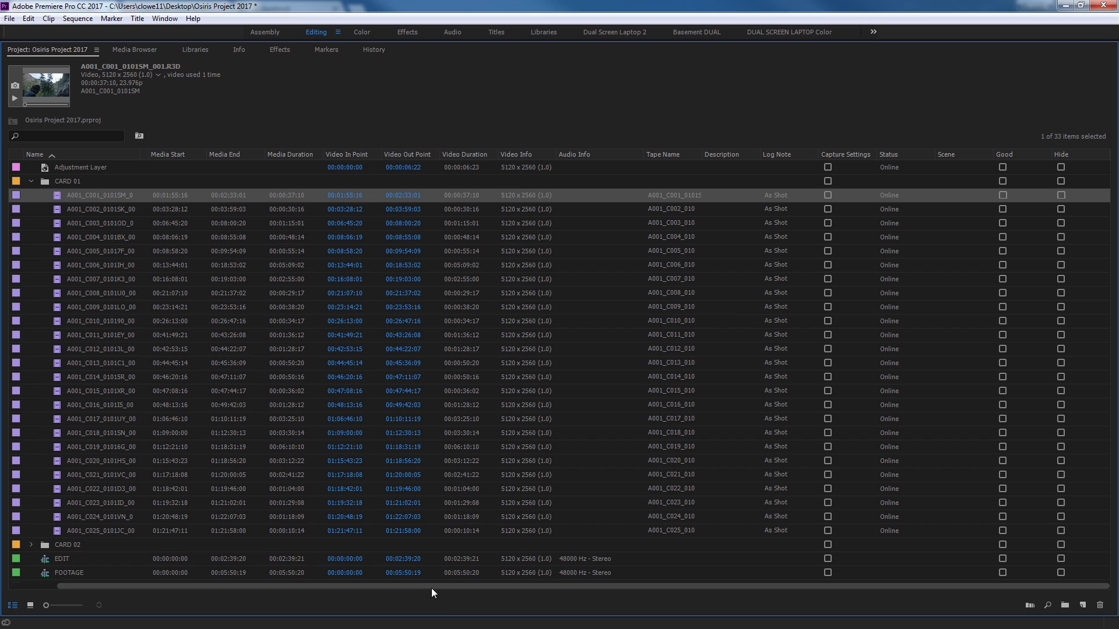
{"action": "left_click_drag", "start_coordinate": [432, 589], "coordinate": [304, 592]}
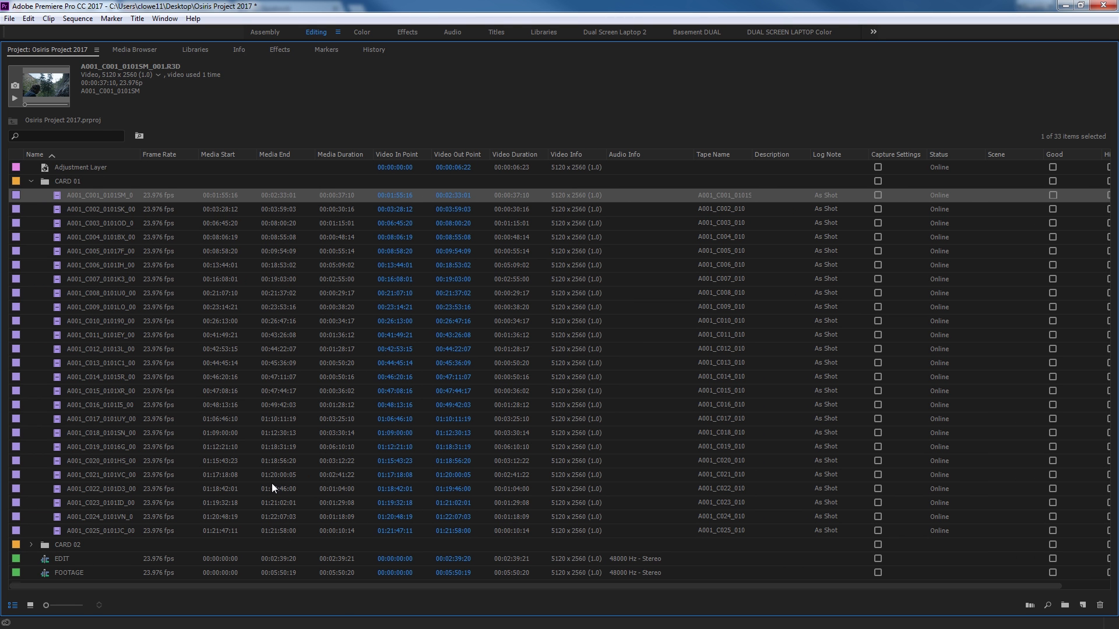
Turn on the Proxy property under Premiere Pro Project Metadata in Metadata Display
{"action": "right_click", "coordinate": [177, 158]}
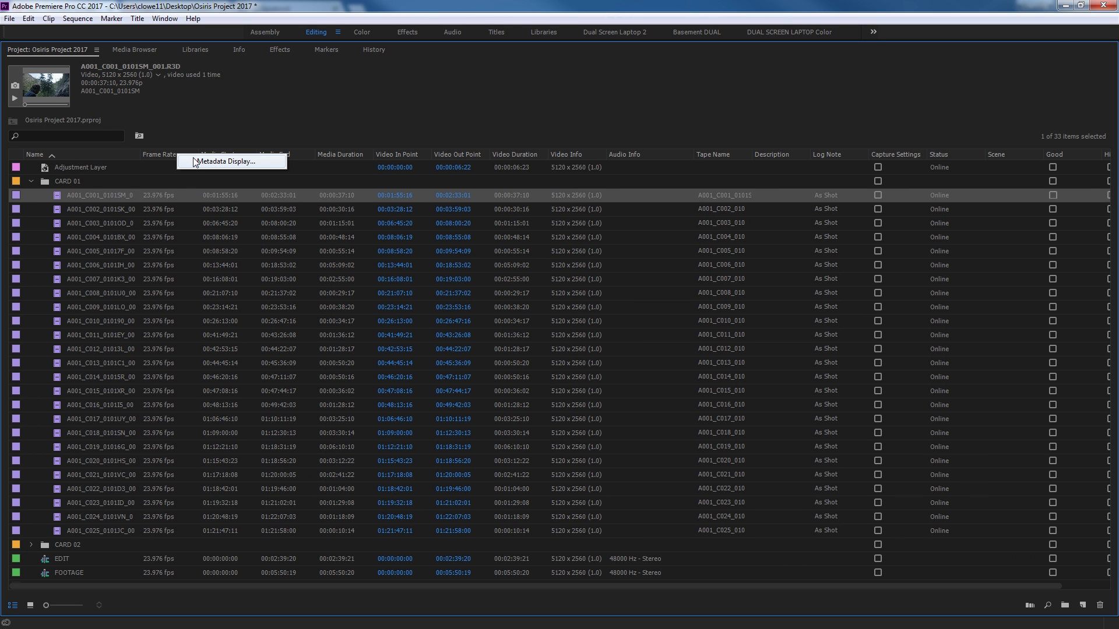
{"action": "left_click", "coordinate": [198, 160]}
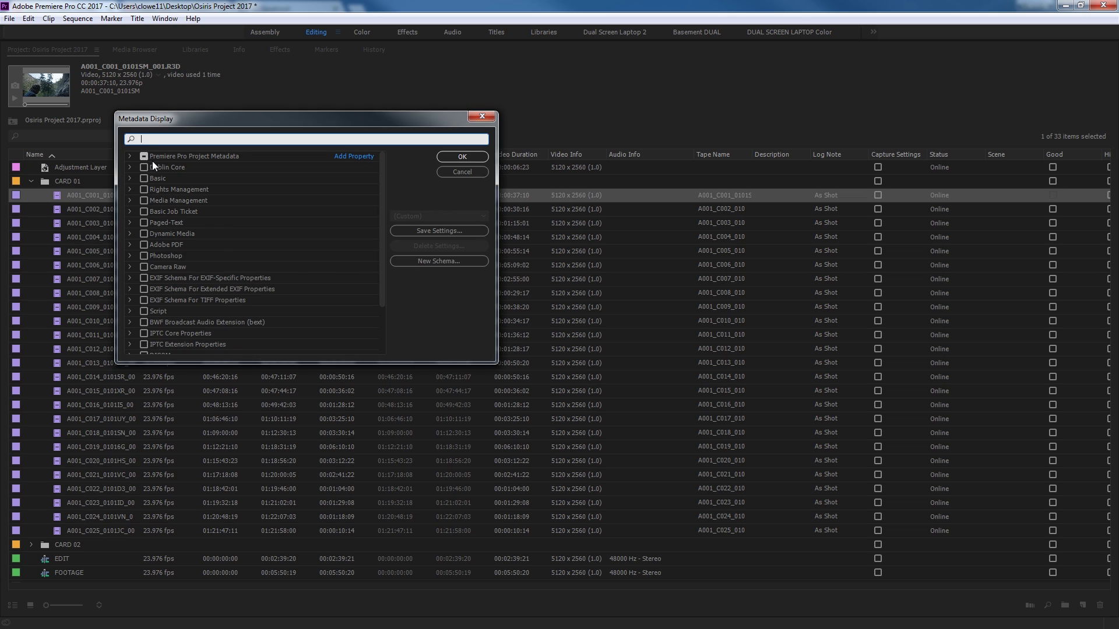
{"action": "left_click", "coordinate": [129, 156]}
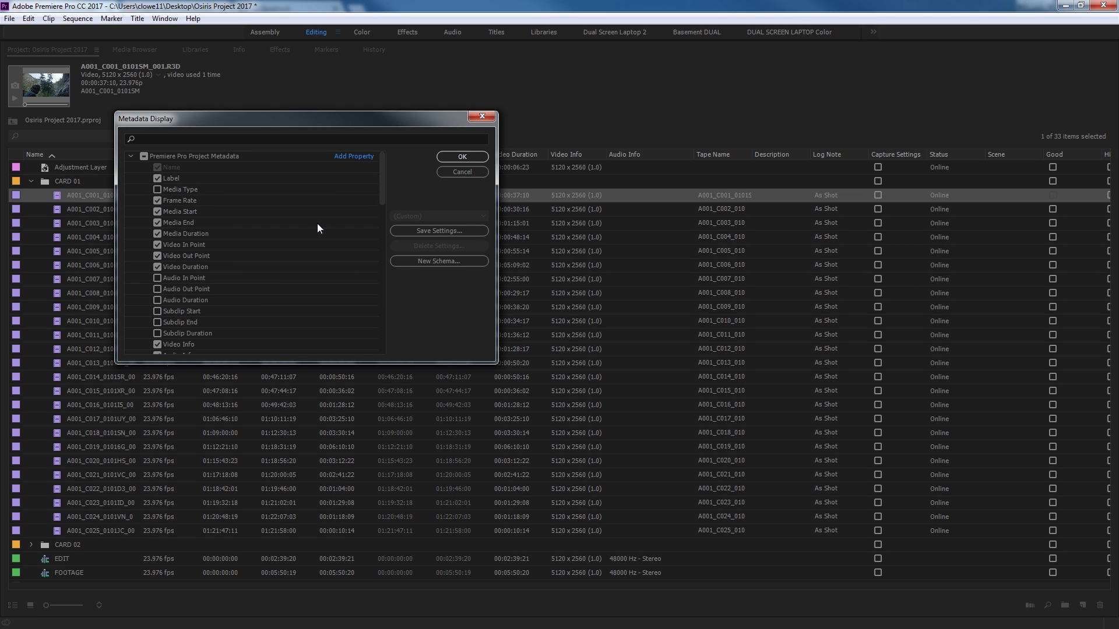
{"action": "scroll", "coordinate": [316, 227], "scroll_direction": "down", "scroll_amount": 12}
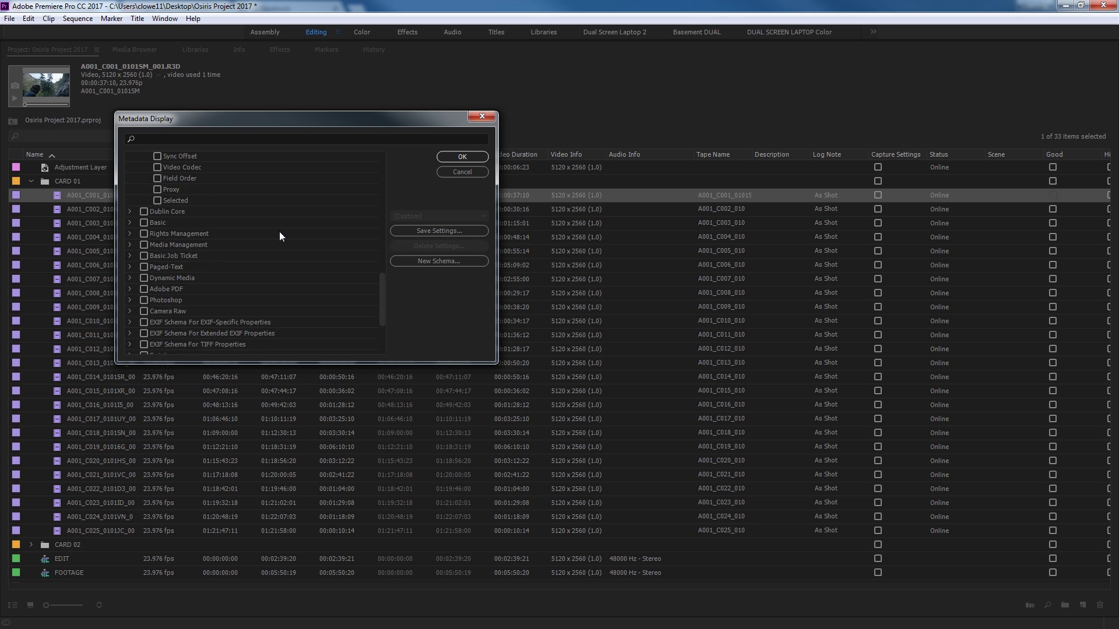
{"action": "scroll", "coordinate": [277, 236], "scroll_direction": "up", "scroll_amount": 2}
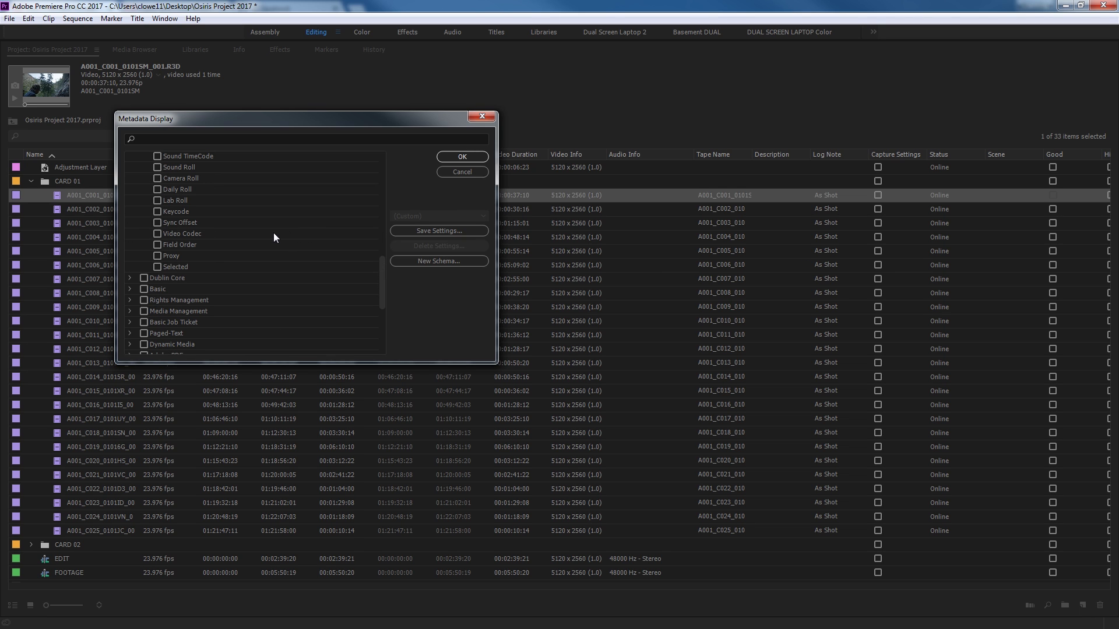
{"action": "left_click", "coordinate": [157, 256]}
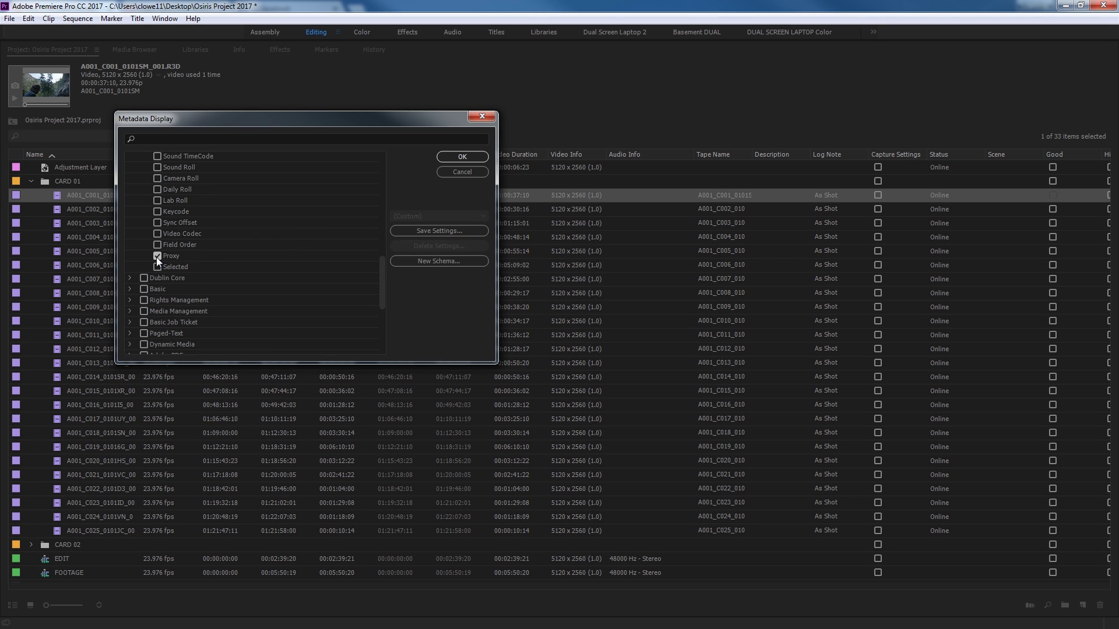
{"action": "left_click", "coordinate": [471, 155]}
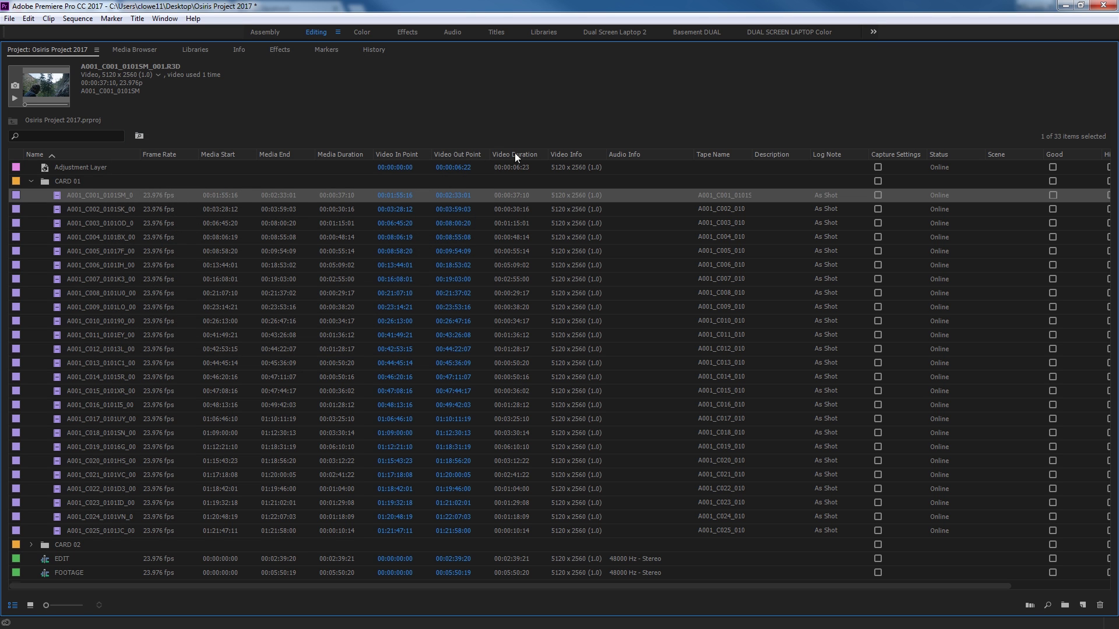
Move the Proxy column beside Name and collapse the CARD 01 bin
{"action": "left_click_drag", "start_coordinate": [325, 585], "coordinate": [470, 585]}
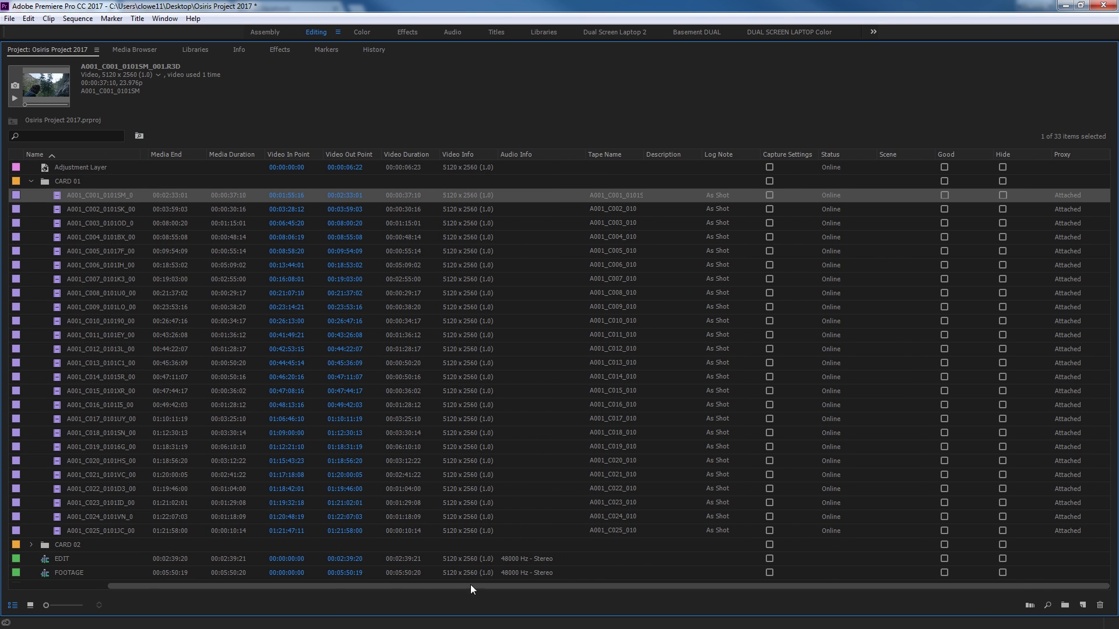
{"action": "mouse_move", "coordinate": [1072, 150]}
{"action": "left_mouse_down"}
{"action": "mouse_move", "coordinate": [338, 144]}
{"action": "mouse_move", "coordinate": [152, 158]}
{"action": "left_mouse_up"}
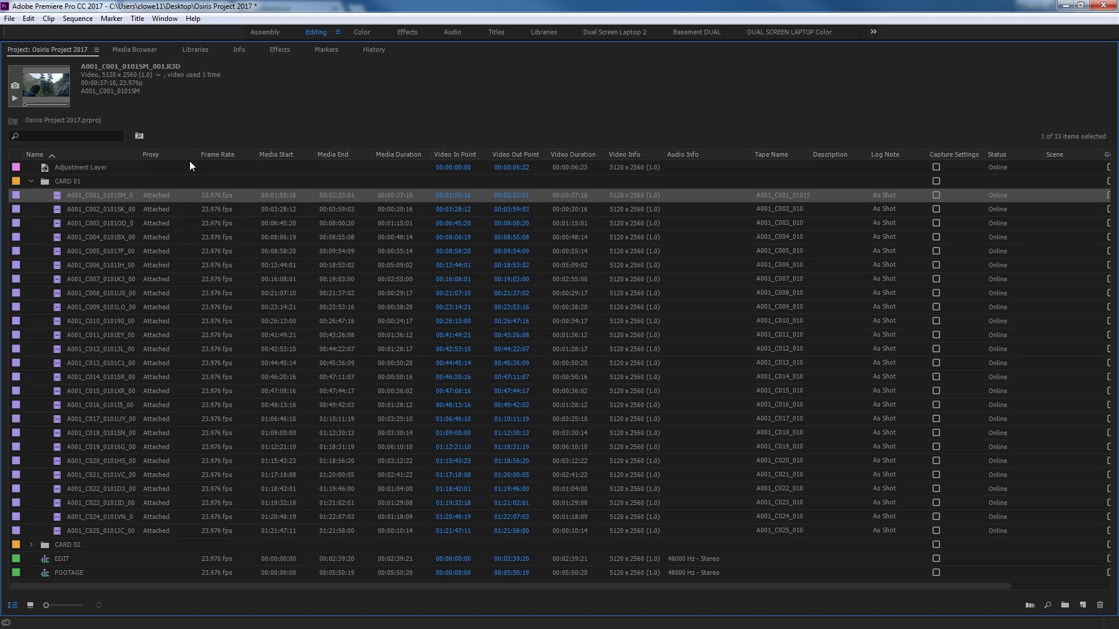
{"action": "left_click", "coordinate": [119, 197]}
{"action": "left_click", "coordinate": [31, 181]}
Reopen the Metadata Display settings from the column header menu
{"action": "right_click", "coordinate": [240, 155]}
{"action": "left_click", "coordinate": [266, 162]}
{"action": "scroll", "coordinate": [282, 319], "scroll_direction": "down", "scroll_amount": 2}
{"action": "scroll", "coordinate": [250, 301], "scroll_direction": "up", "scroll_amount": 2}
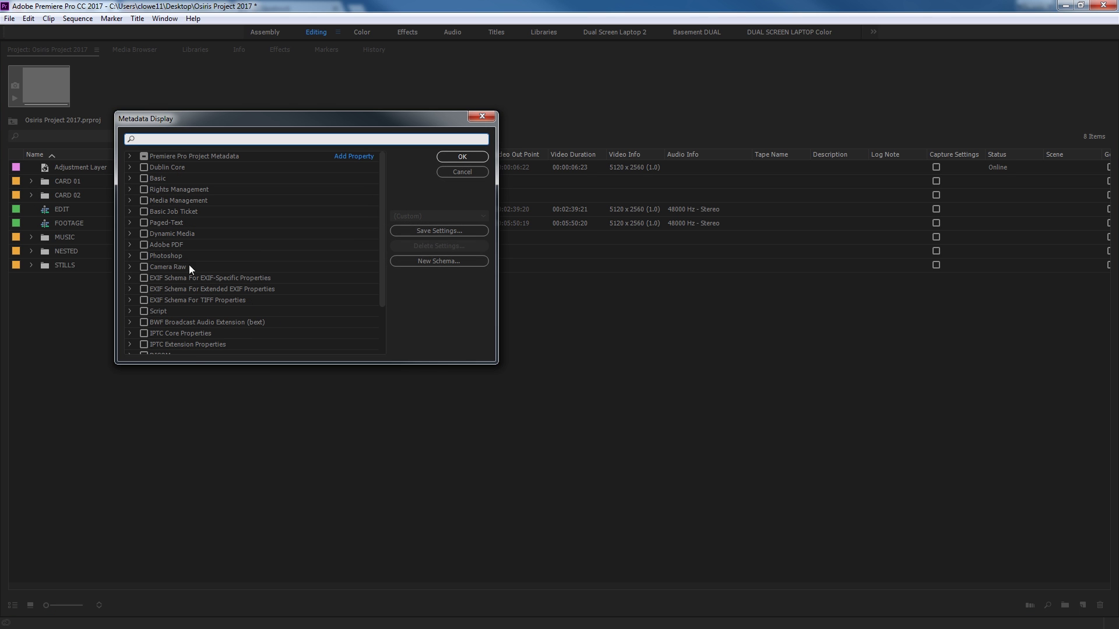
Expand and collapse the Camera Raw properties, then close Metadata Display without changes
{"action": "left_click", "coordinate": [129, 266]}
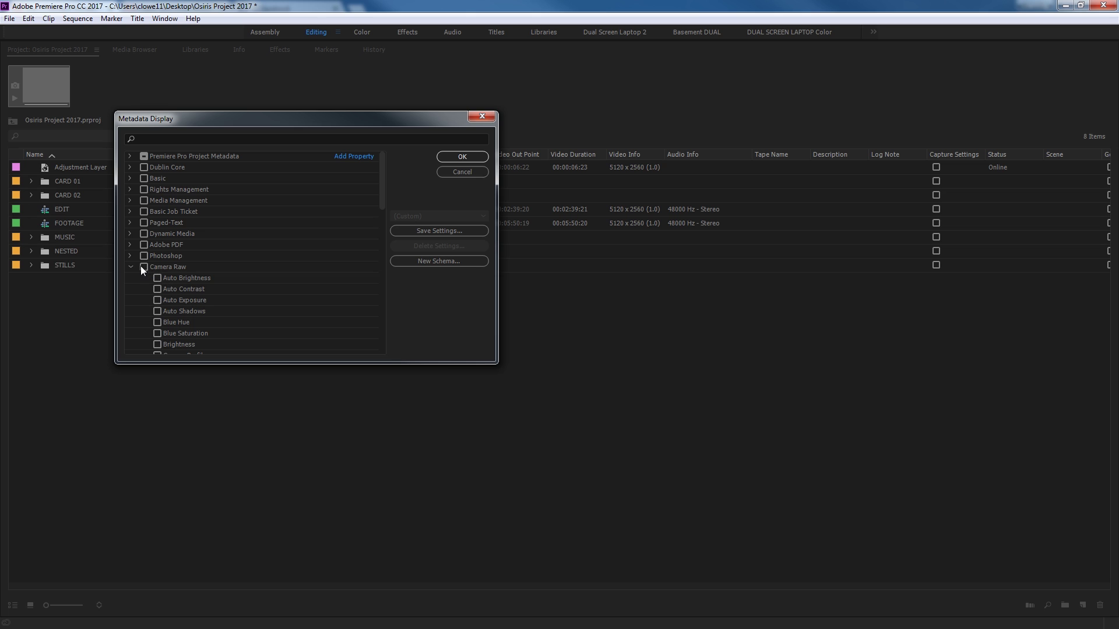
{"action": "left_click", "coordinate": [130, 267]}
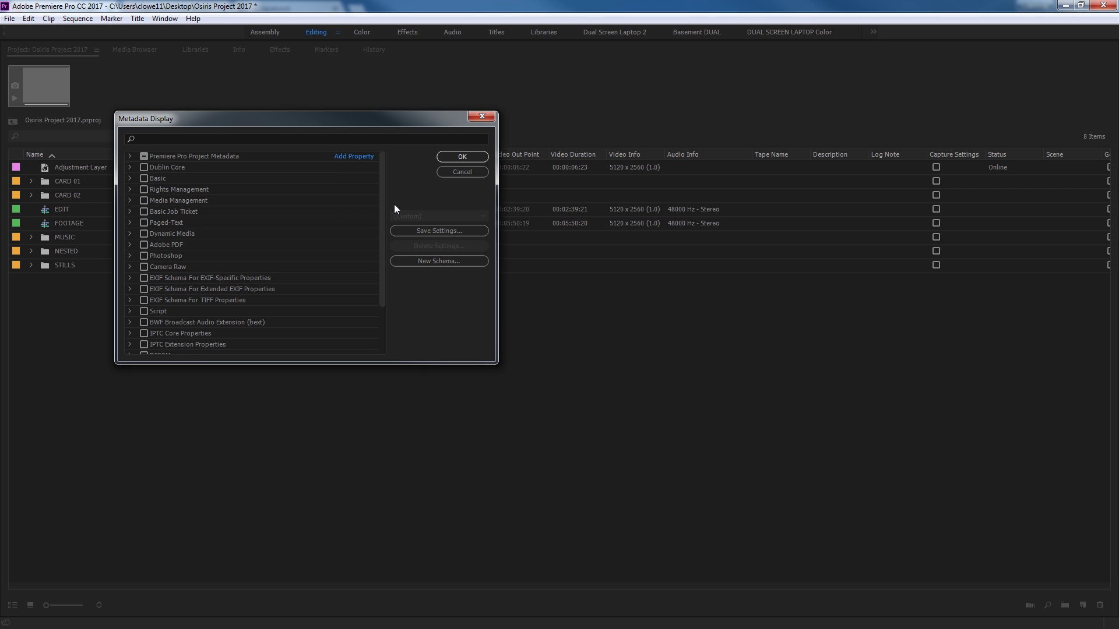
{"action": "key", "text": "Return"}
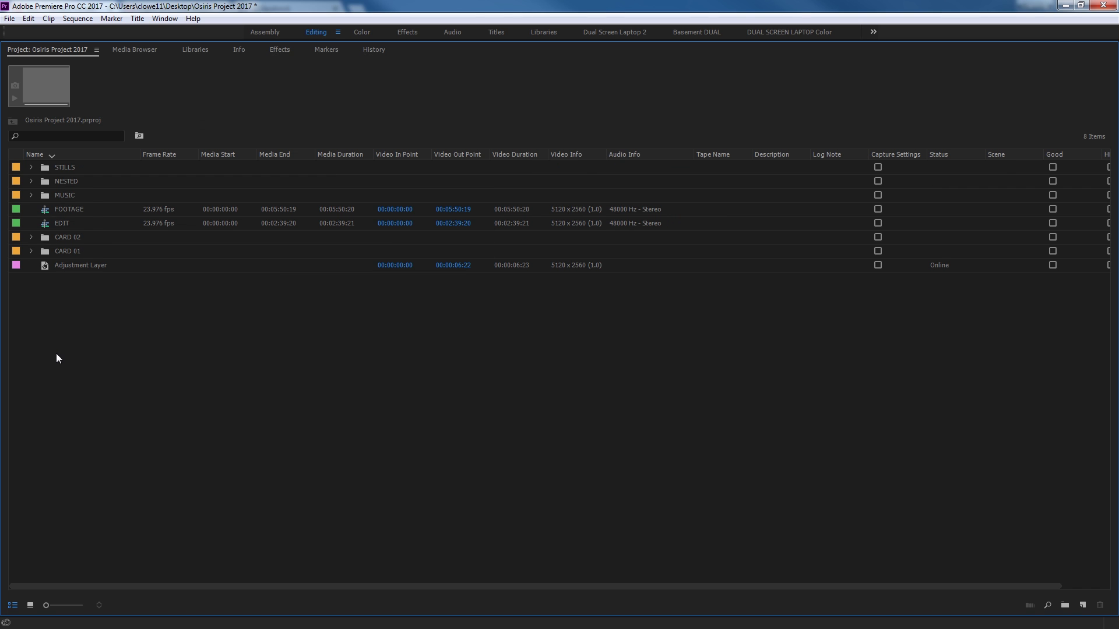
{"action": "left_click", "coordinate": [31, 606]}
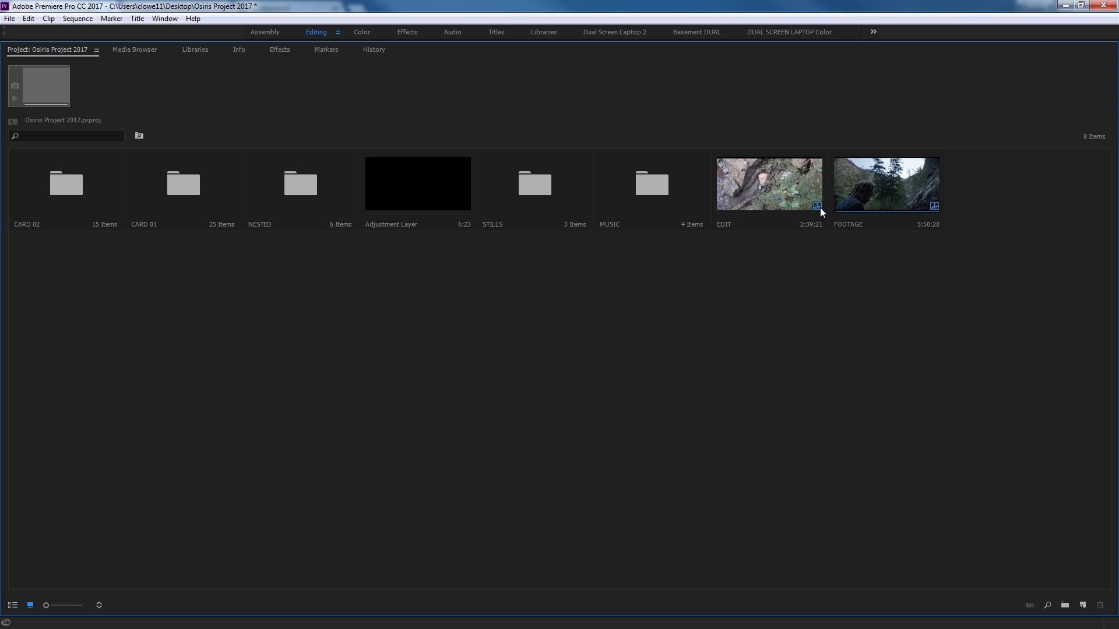
{"action": "left_click", "coordinate": [938, 212]}
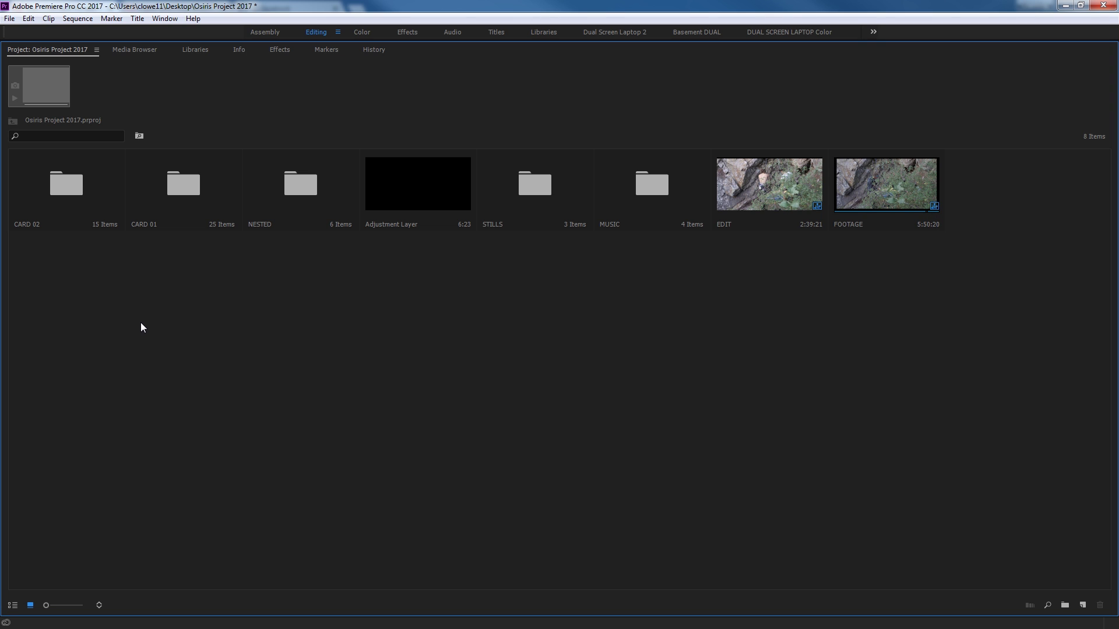
{"action": "left_click", "coordinate": [12, 605]}
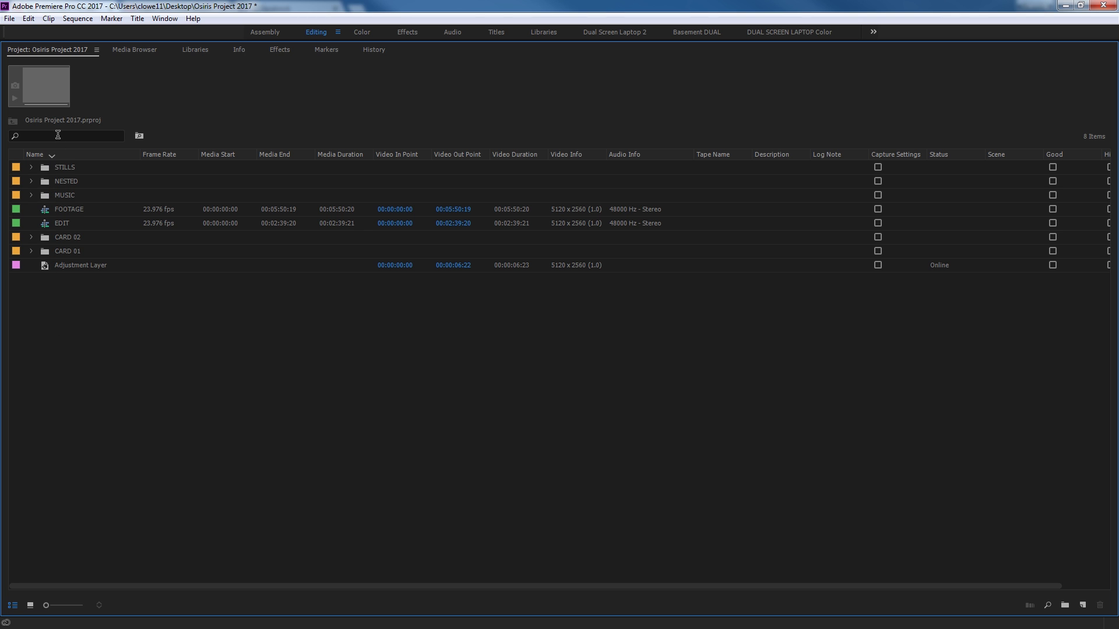
{"action": "left_click", "coordinate": [45, 167]}
{"action": "left_click", "coordinate": [31, 167]}
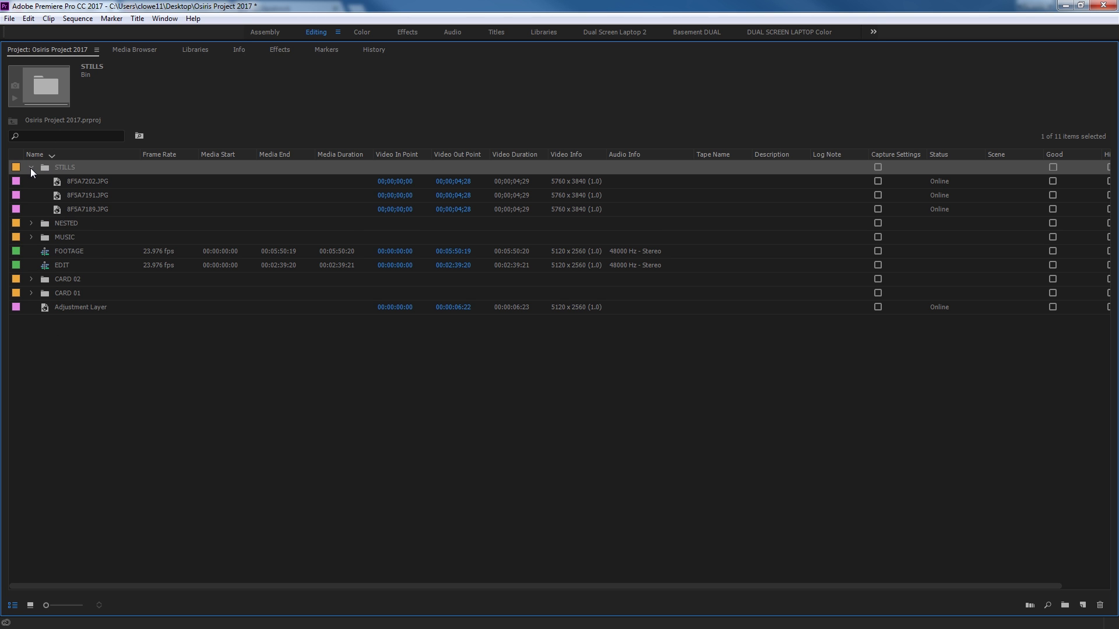
{"action": "left_click", "coordinate": [30, 167]}
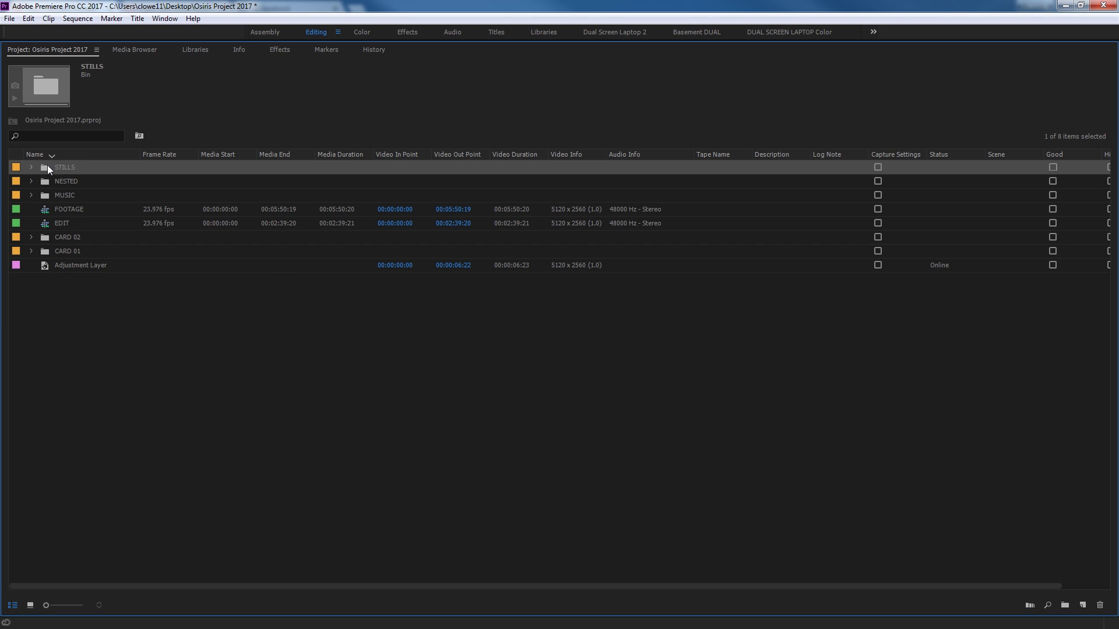
{"action": "key", "text": "ctrl+shift+a"}
{"action": "double_click", "coordinate": [65, 168]}
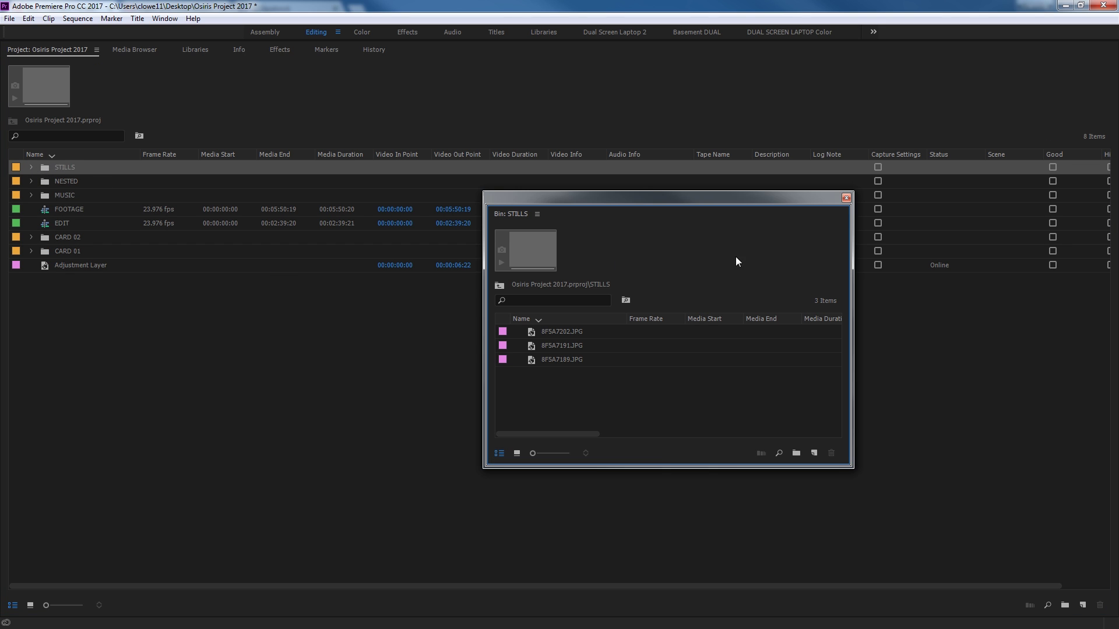
{"action": "left_click_drag", "start_coordinate": [582, 215], "coordinate": [395, 122]}
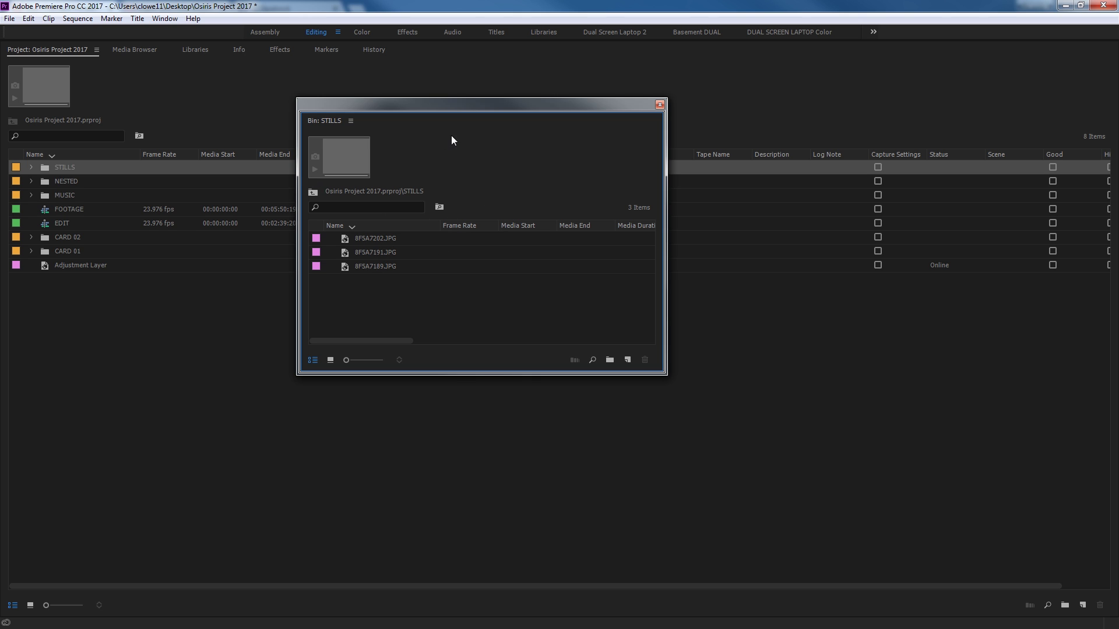
Replace the floating STILLS window with a STILLS bin tab docked beside the Project tab
{"action": "left_click", "coordinate": [660, 105]}
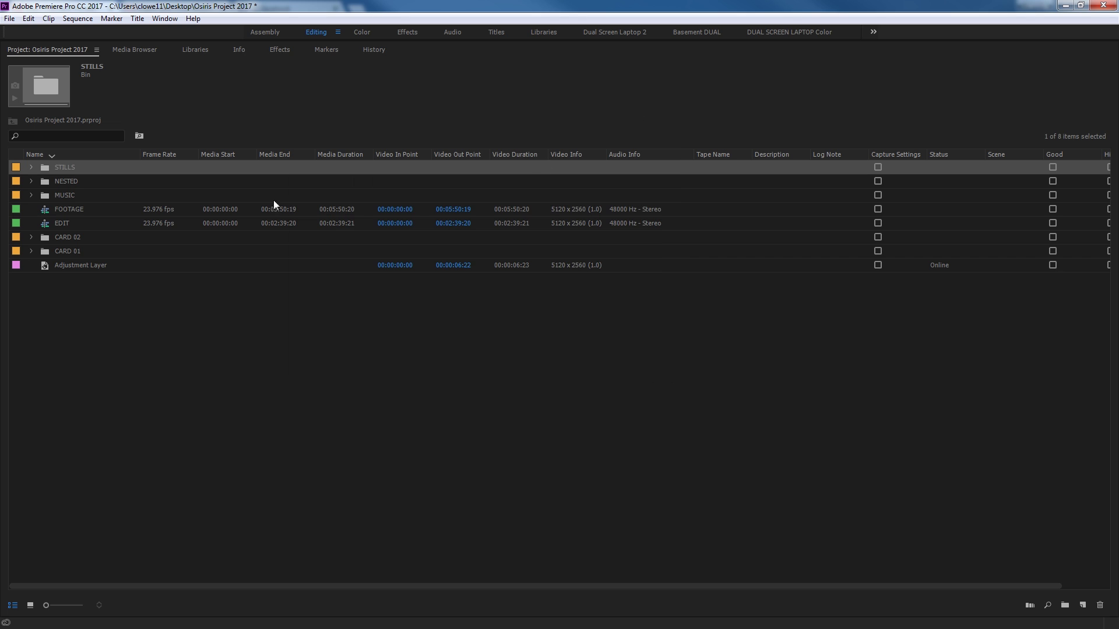
{"action": "double_click", "coordinate": [45, 166]}
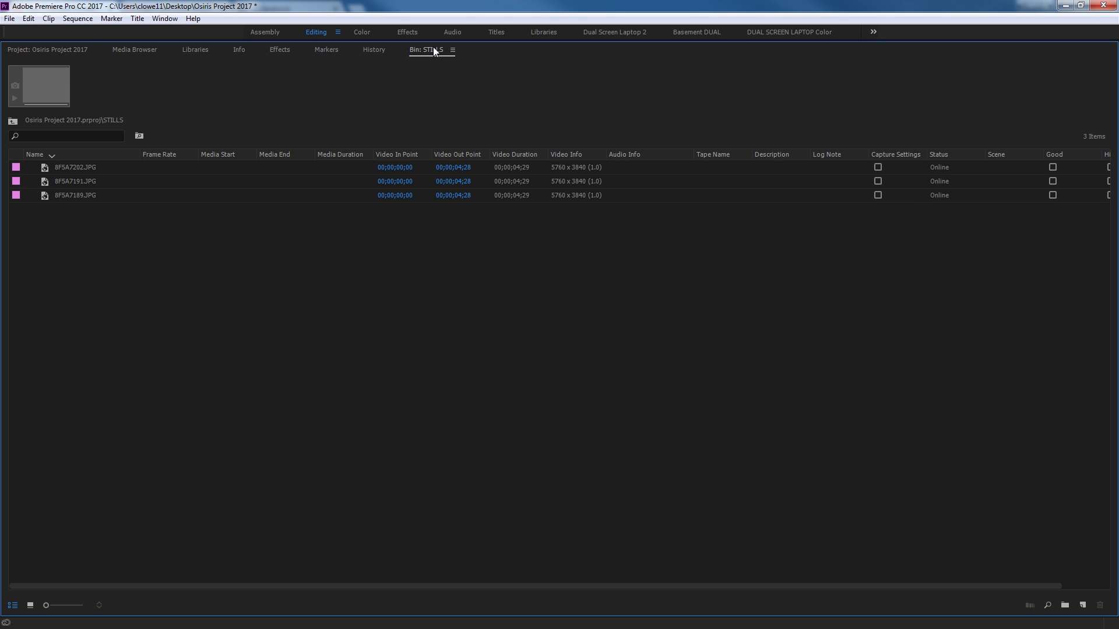
{"action": "left_click_drag", "start_coordinate": [433, 47], "coordinate": [238, 57]}
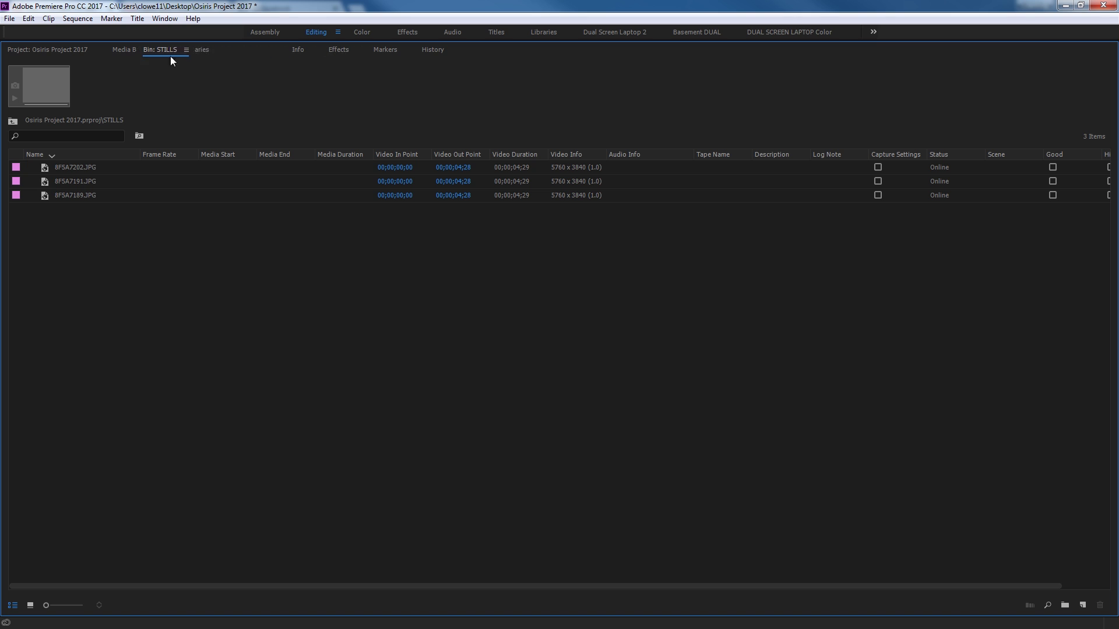
{"action": "left_click_drag", "start_coordinate": [158, 56], "coordinate": [76, 51]}
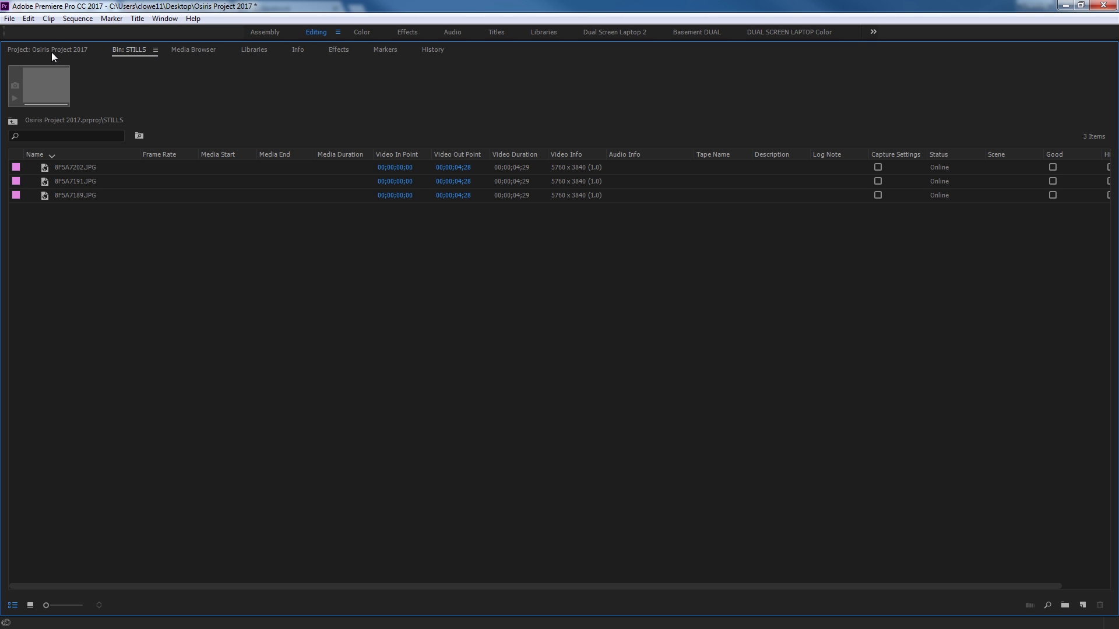
Display the STILLS bin's three JPG stills in Icon View with enlarged thumbnails
{"action": "left_click", "coordinate": [59, 49]}
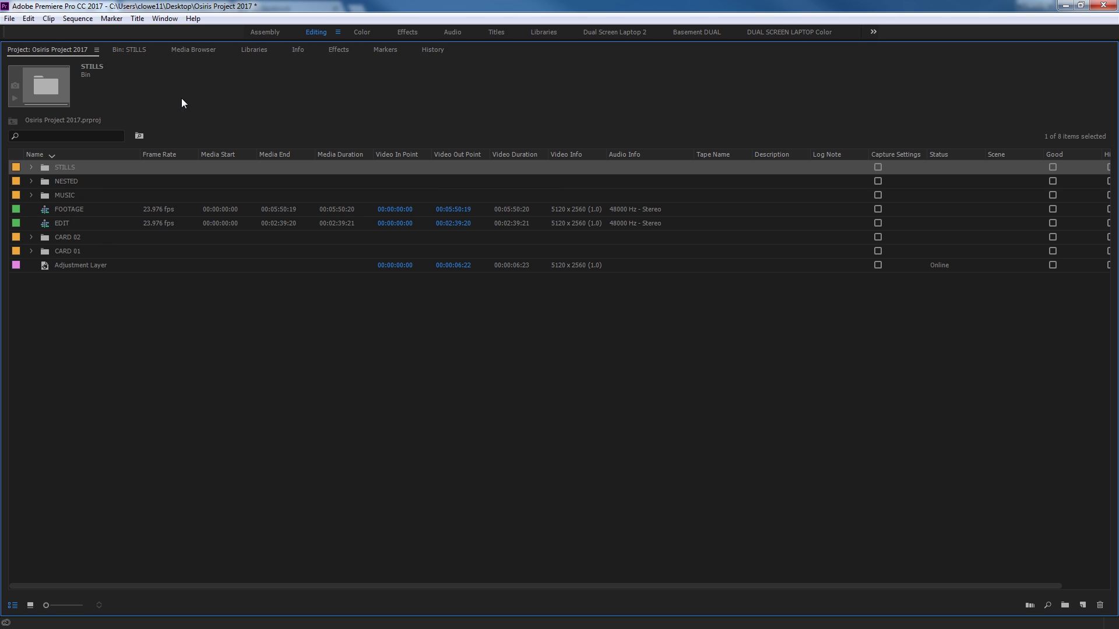
{"action": "key", "text": "ctrl+shift+period"}
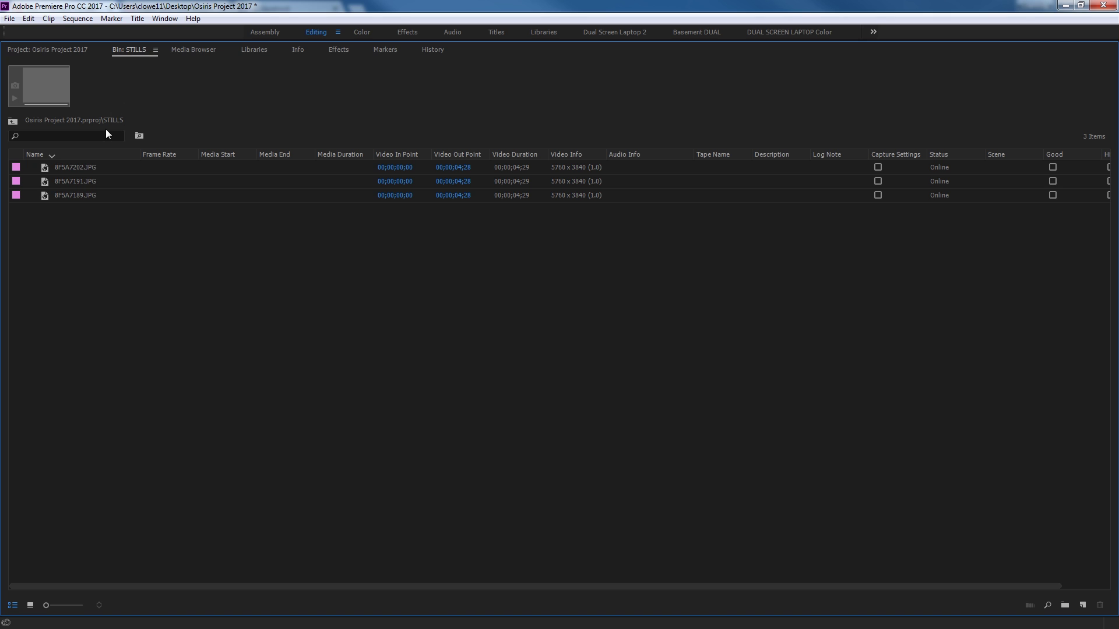
{"action": "left_click", "coordinate": [30, 605]}
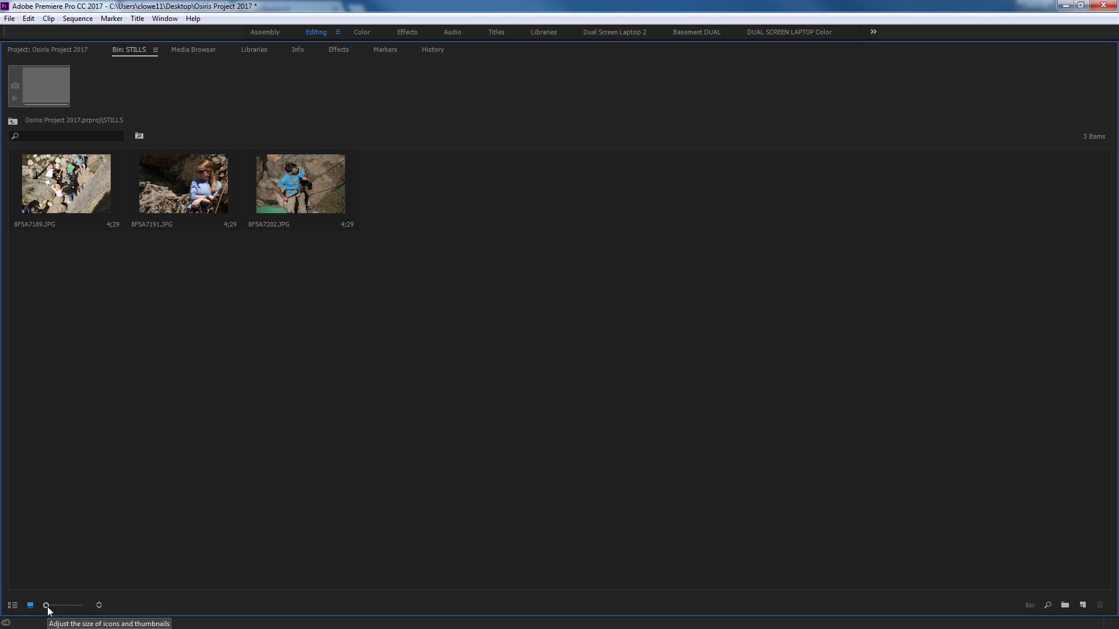
{"action": "left_click_drag", "start_coordinate": [46, 606], "coordinate": [72, 610]}
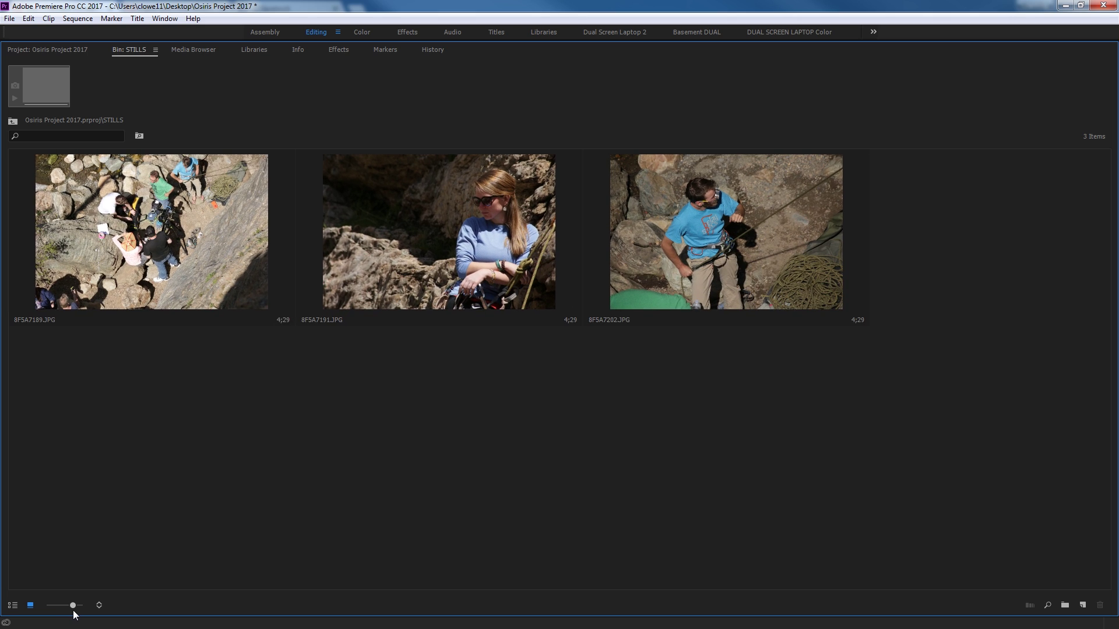
Open CARD 01 as a bin tab next to STILLS, then close the STILLS bin tab
{"action": "left_click", "coordinate": [55, 49]}
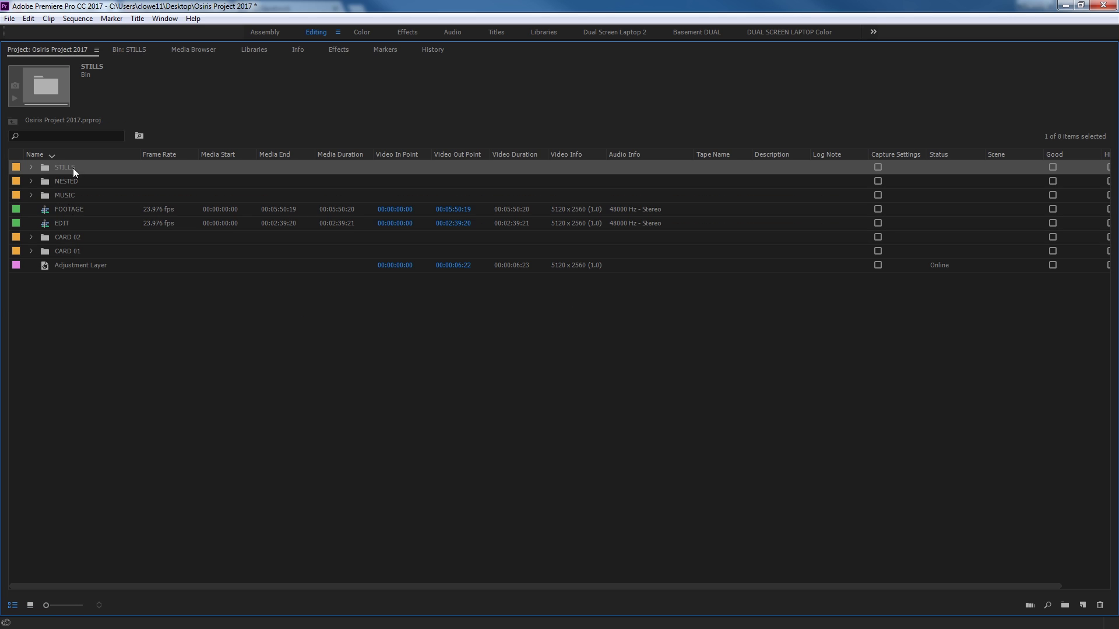
{"action": "double_click", "coordinate": [45, 252]}
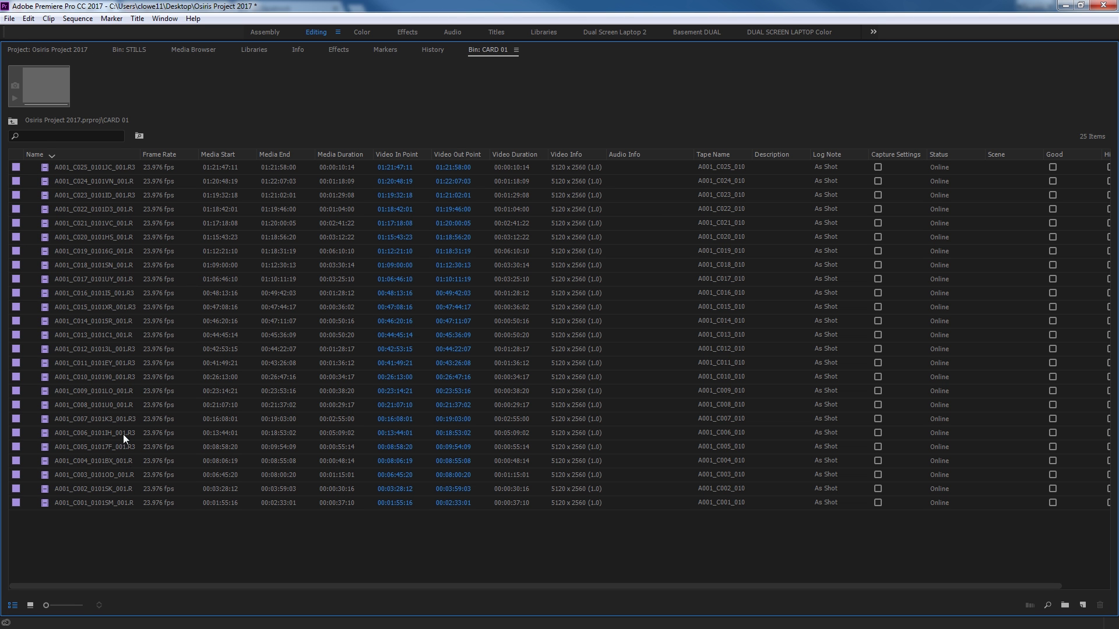
{"action": "left_click_drag", "start_coordinate": [490, 50], "coordinate": [177, 51]}
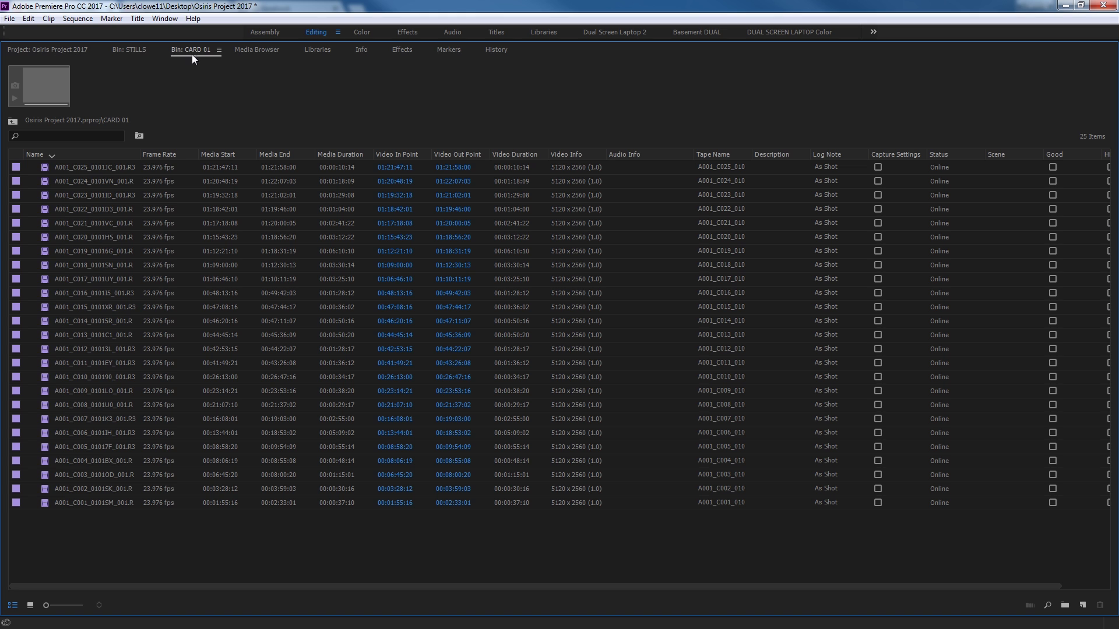
{"action": "left_click", "coordinate": [141, 51]}
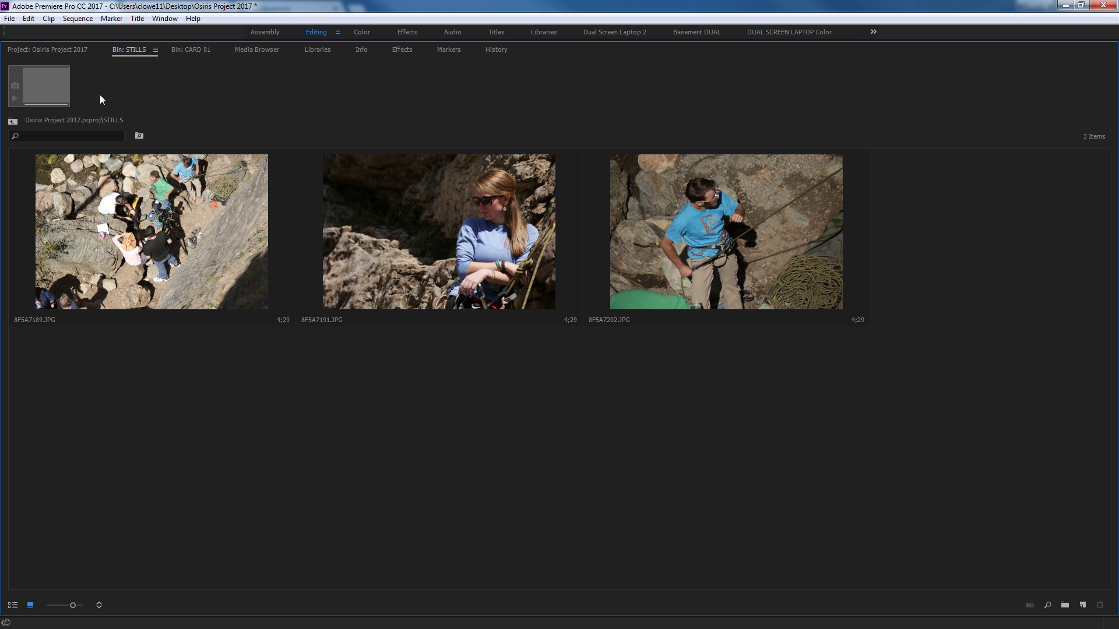
{"action": "key", "text": "ctrl+w"}
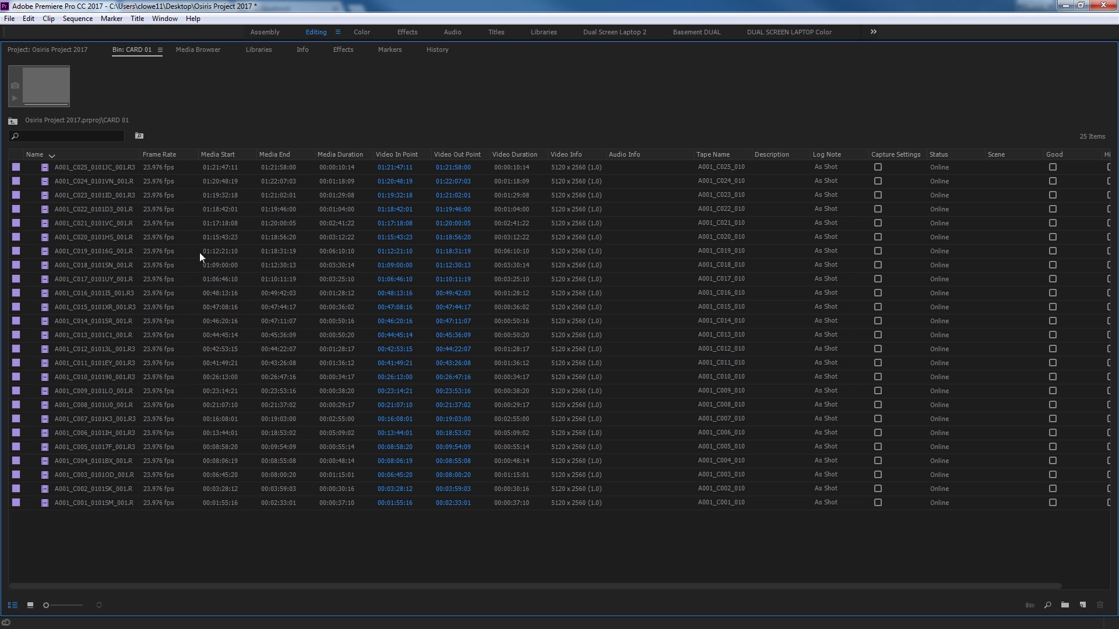
Show CARD 01's 25 clips as enlarged Icon View thumbnails and bring up the Sort Icons menu
{"action": "left_click", "coordinate": [32, 606]}
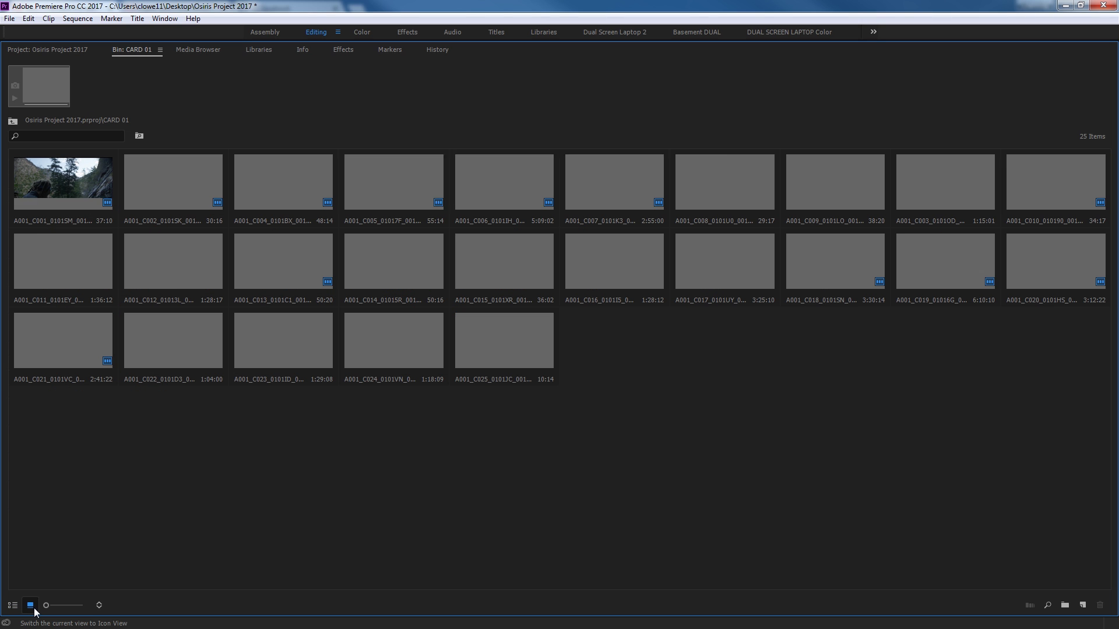
{"action": "left_click_drag", "start_coordinate": [46, 605], "coordinate": [53, 609]}
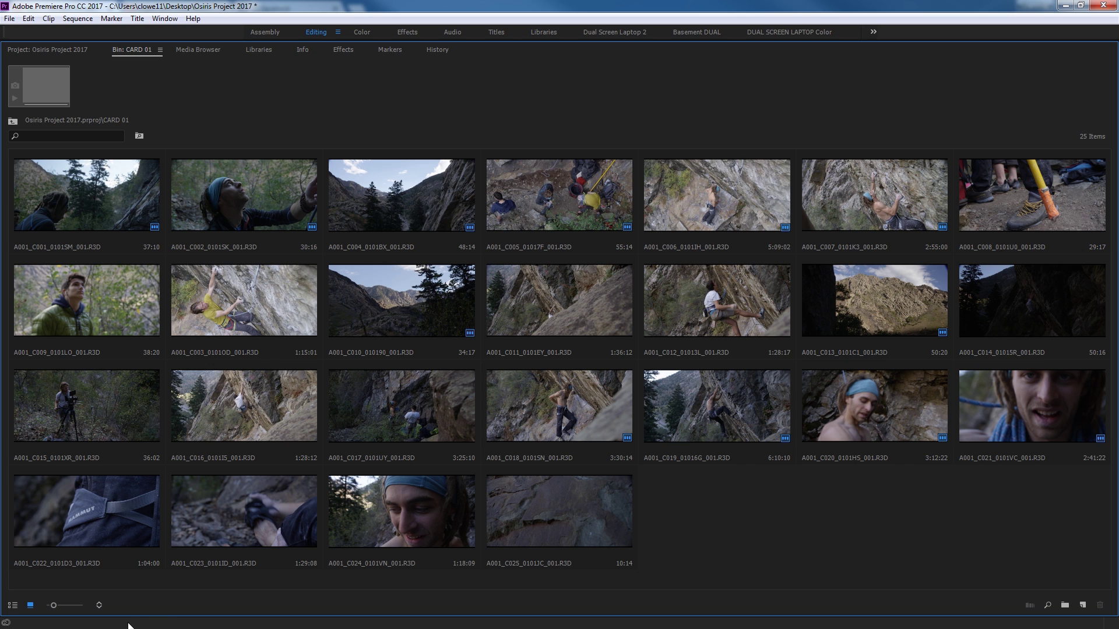
{"action": "left_click", "coordinate": [99, 605]}
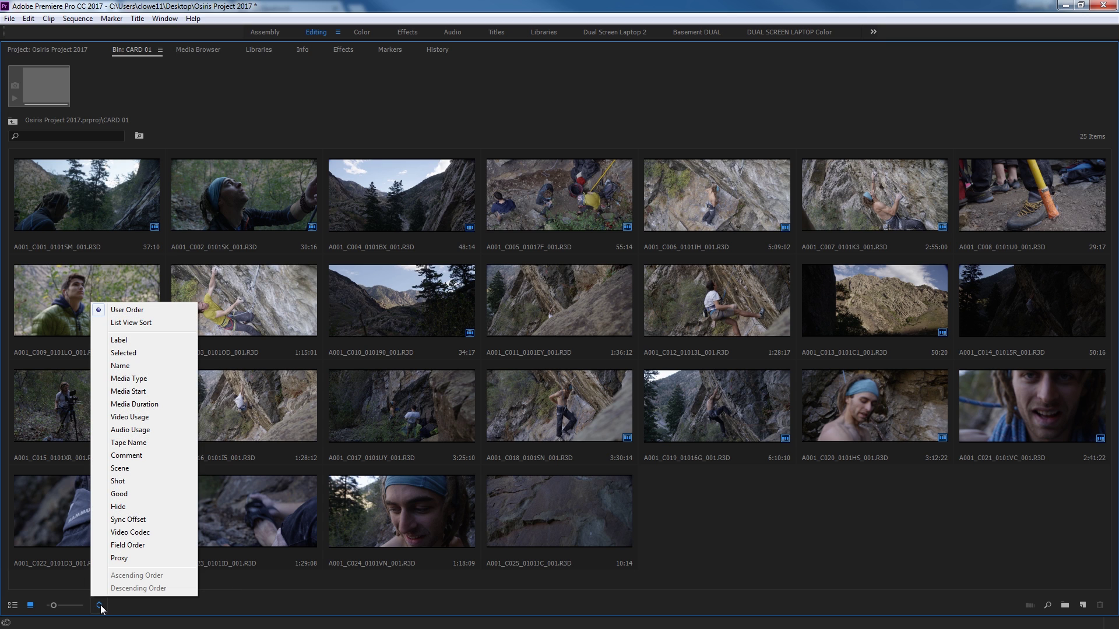
Sort the CARD 01 clips in reverse list order and browse the bin's options
{"action": "left_click", "coordinate": [135, 327]}
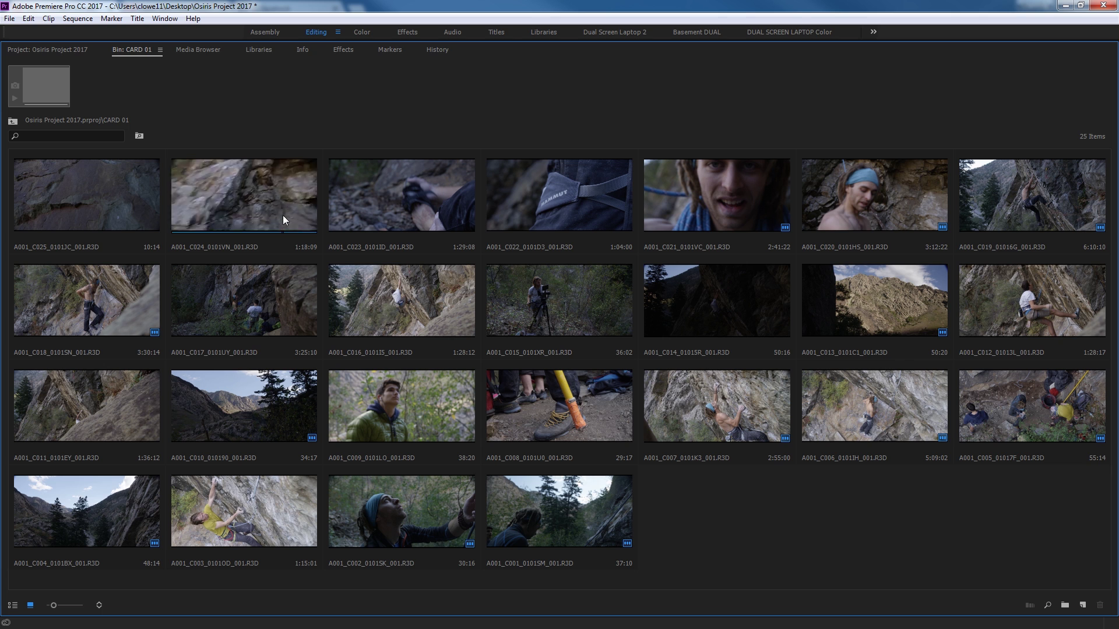
{"action": "left_click", "coordinate": [87, 195]}
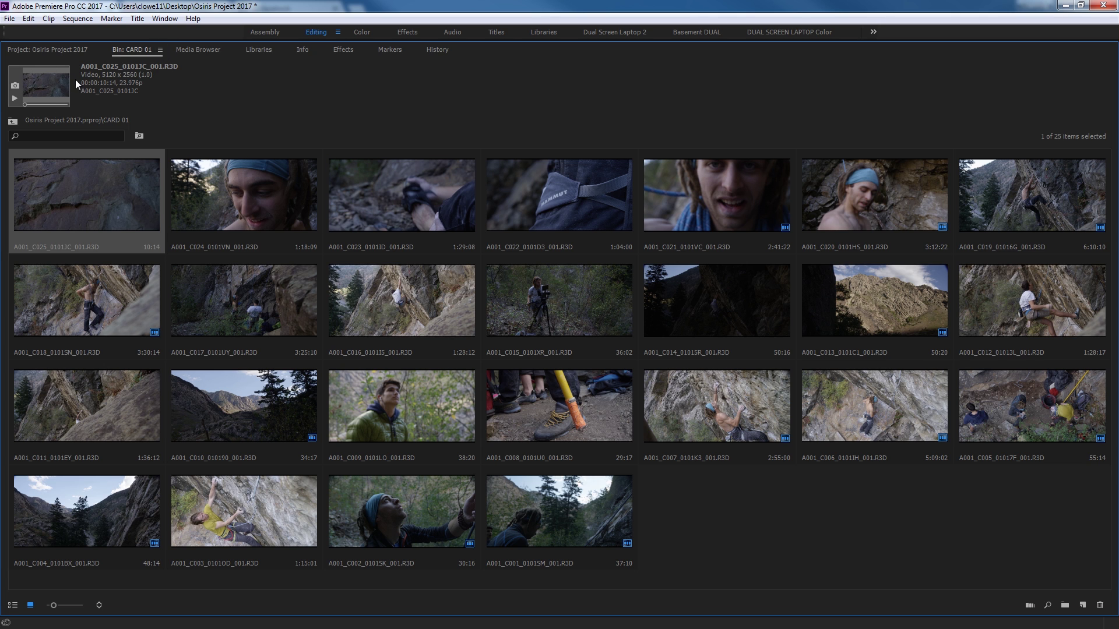
{"action": "left_click", "coordinate": [162, 50]}
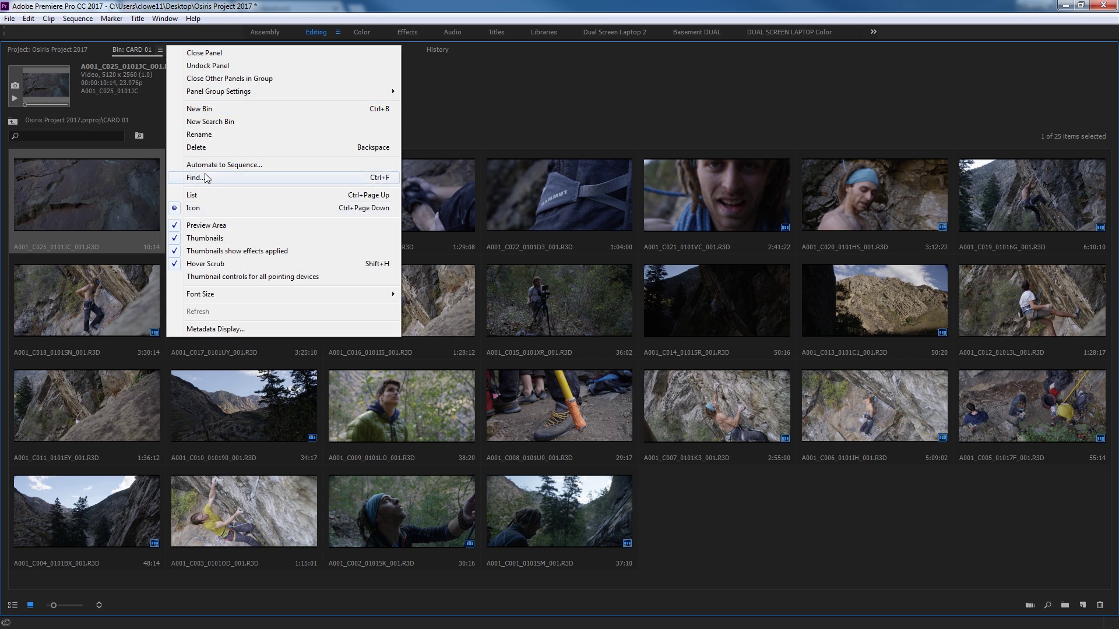
{"action": "left_click", "coordinate": [52, 197]}
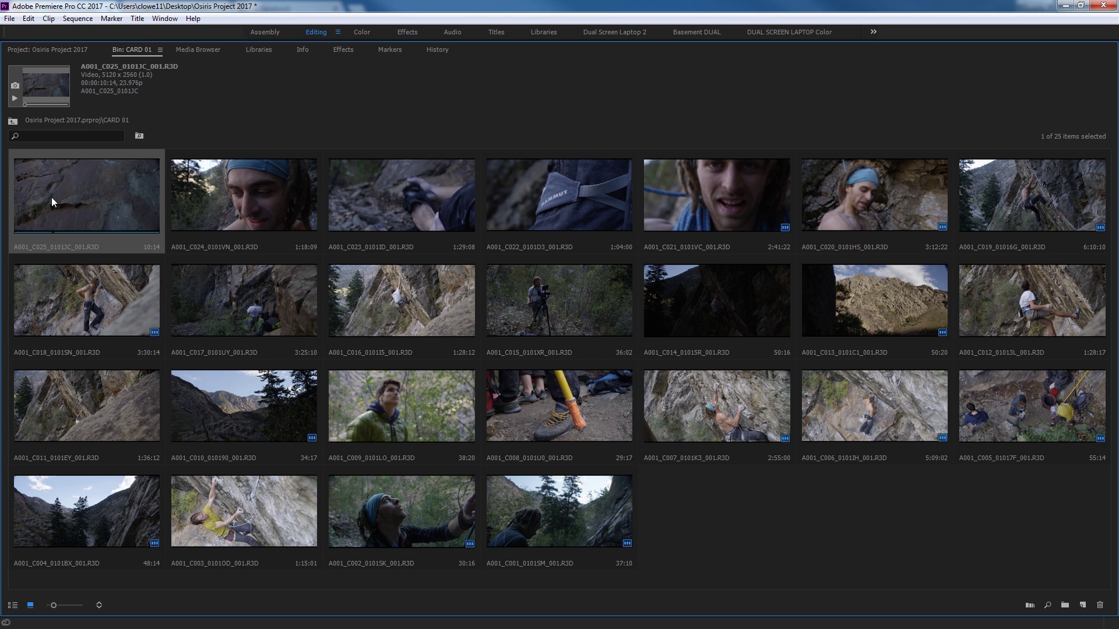
Scrub A001_C024_0101VN_001.R3D to a later frame and set it as its poster frame
{"action": "left_click", "coordinate": [187, 197]}
{"action": "left_click_drag", "start_coordinate": [25, 104], "coordinate": [28, 104]}
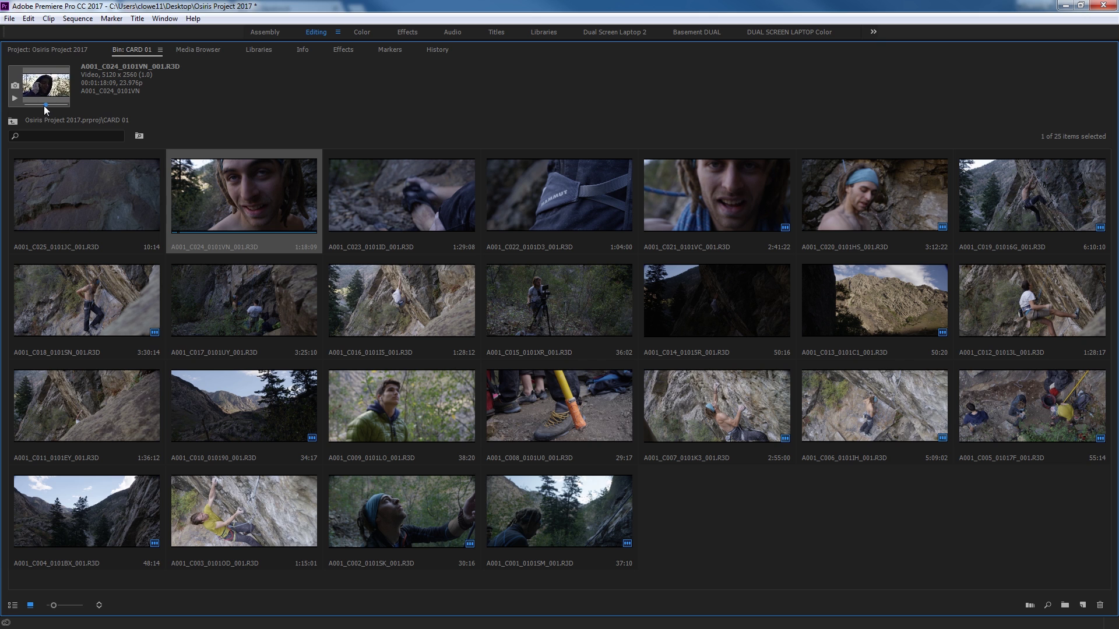
{"action": "left_click", "coordinate": [20, 89]}
{"action": "left_click", "coordinate": [353, 193]}
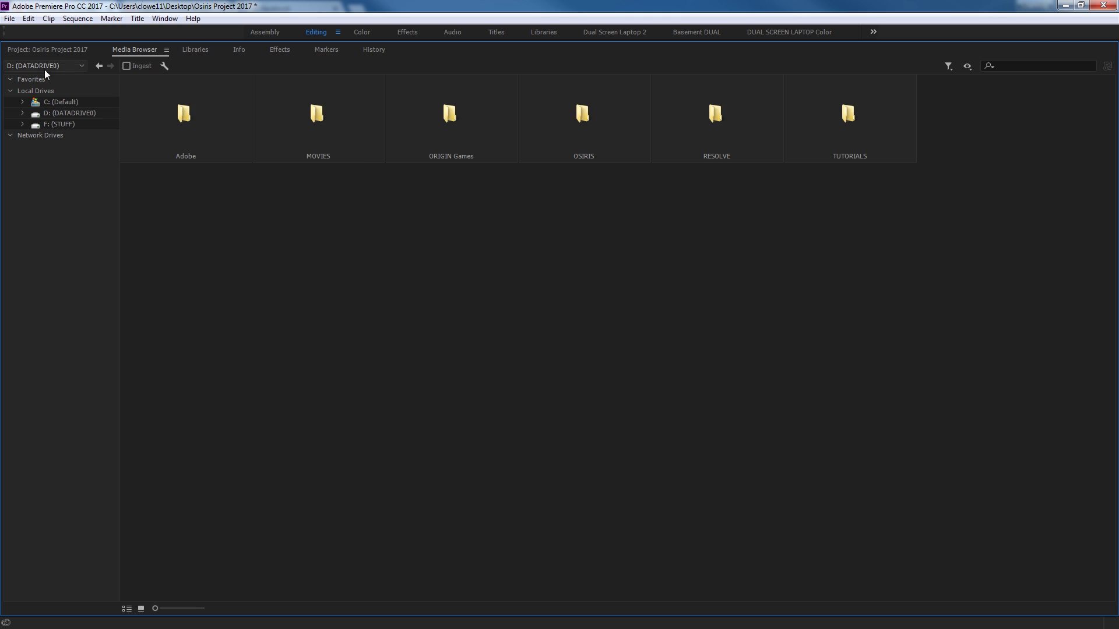
Expand the STILLS bin in the project list to show its three JPGs, then restore the editing layout
{"action": "left_click", "coordinate": [37, 50]}
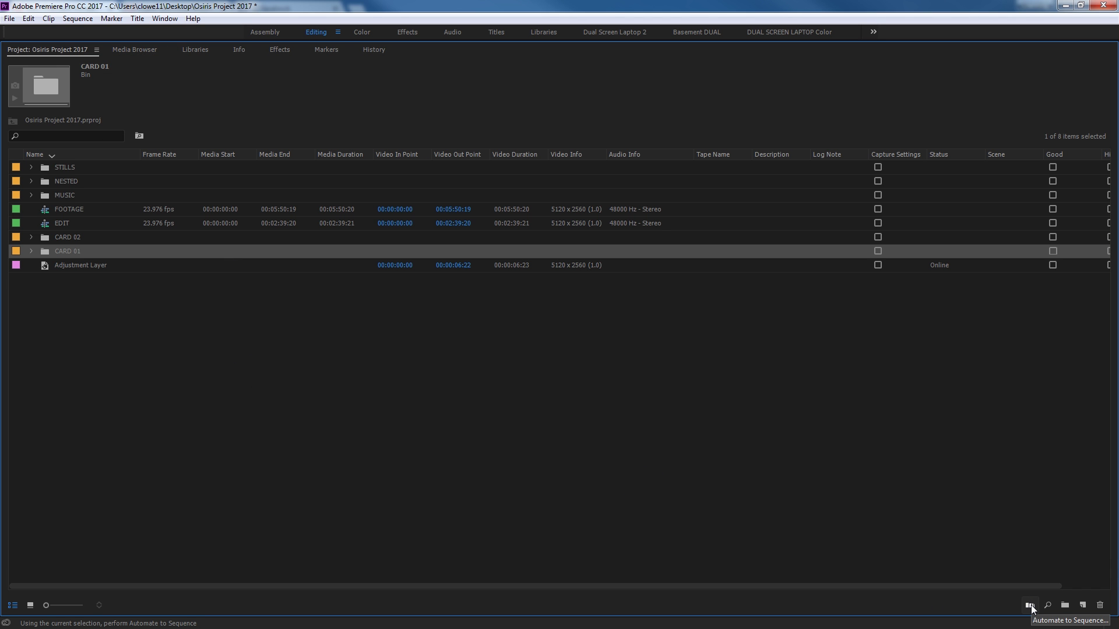
{"action": "left_click", "coordinate": [997, 613]}
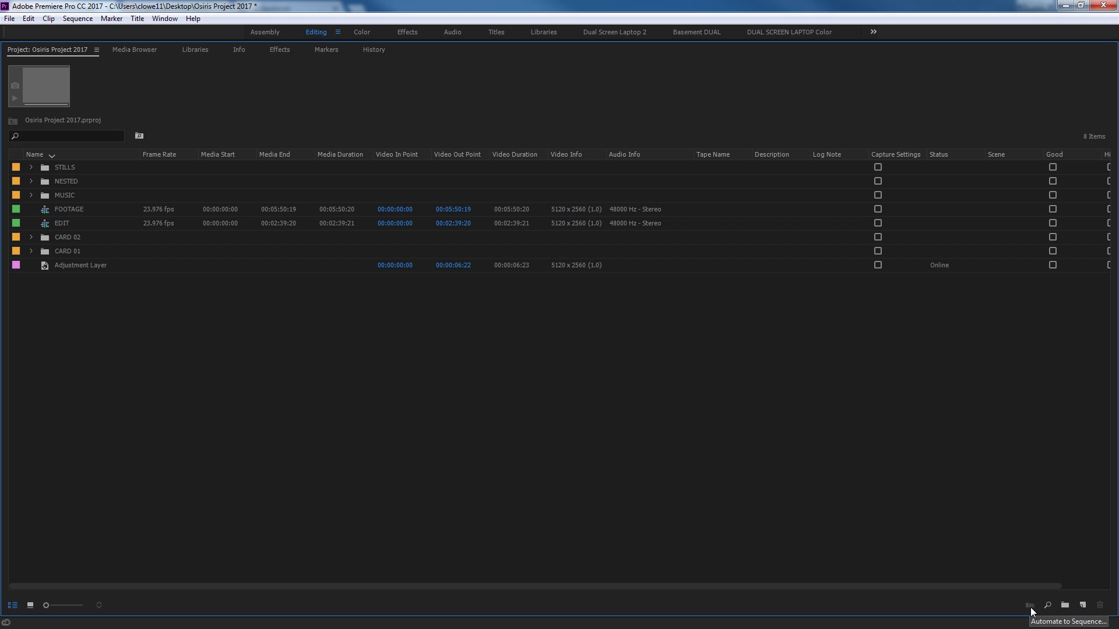
{"action": "left_click", "coordinate": [31, 167]}
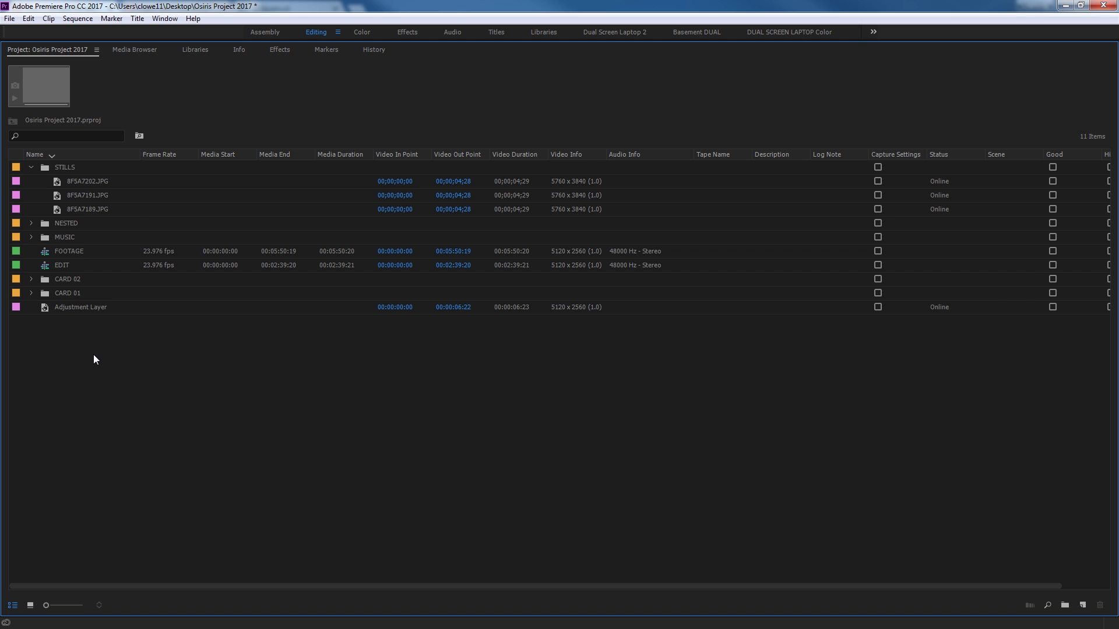
{"action": "key", "text": "grave"}
Move the playhead to the end of EDIT and select all three STILLS JPGs
{"action": "left_click", "coordinate": [658, 417]}
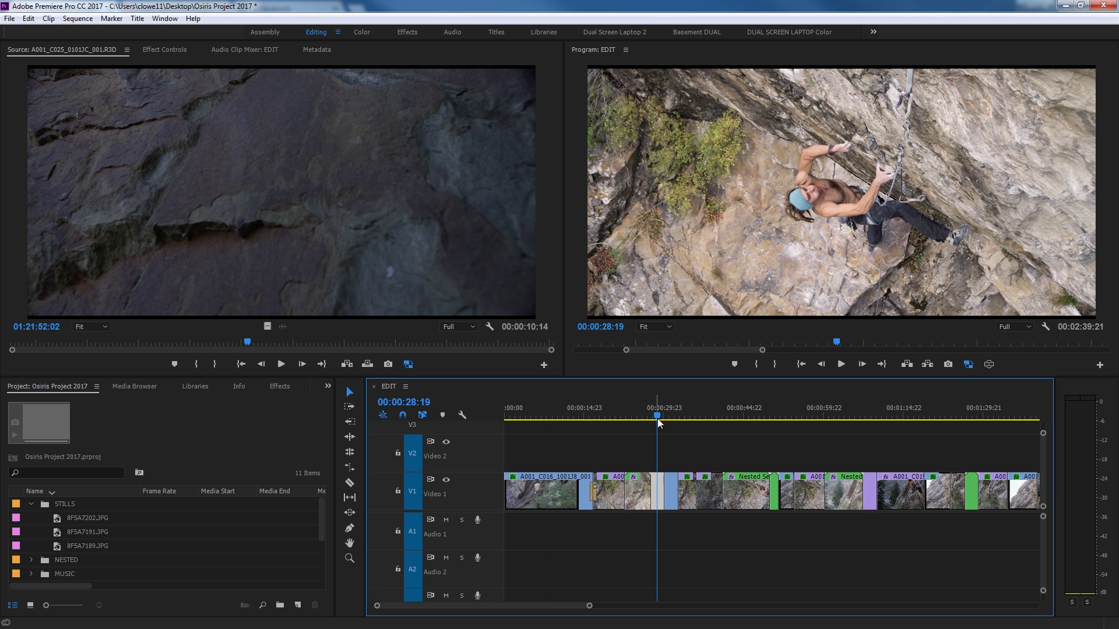
{"action": "key", "text": "End"}
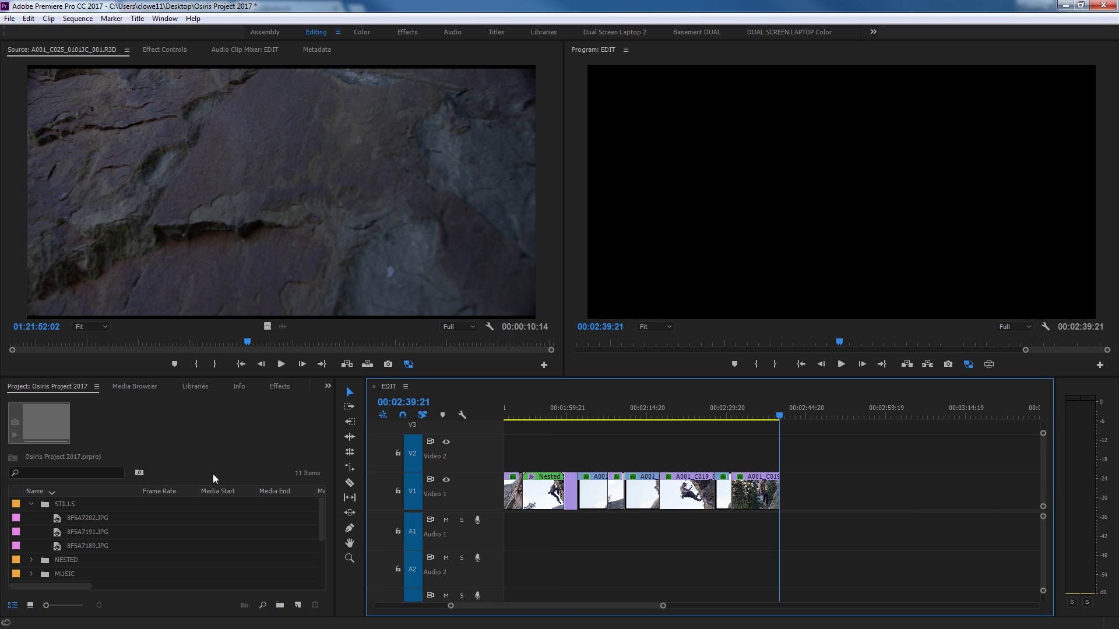
{"action": "left_click", "coordinate": [89, 517]}
{"action": "left_click", "coordinate": [93, 544], "text": "shift"}
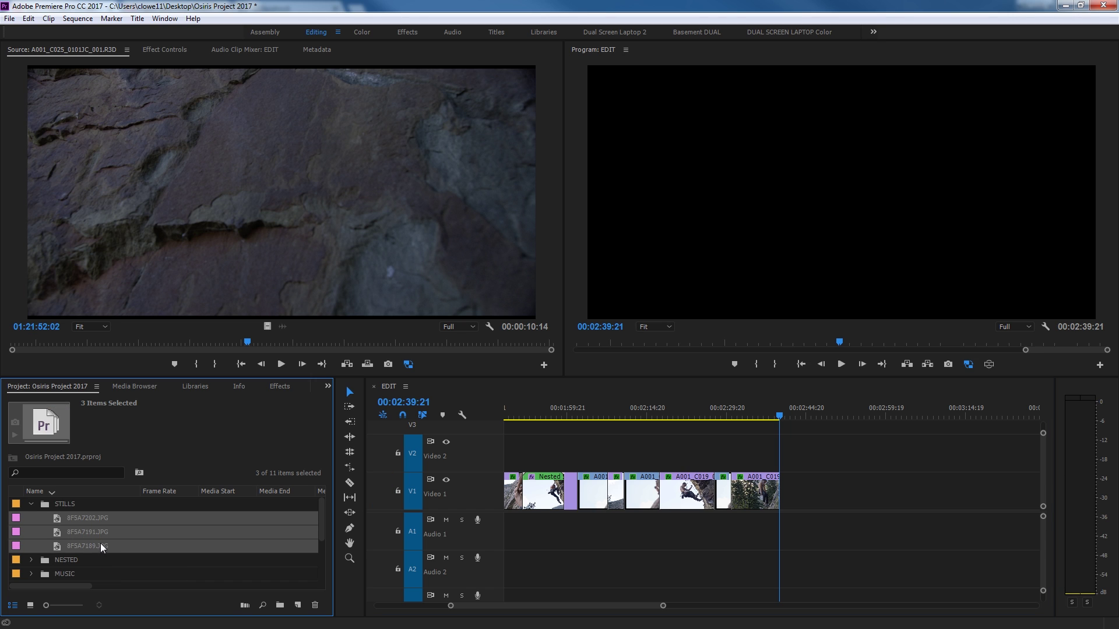
Automate the stills to the EDIT sequence using Selection Order and Overwrite Edit
{"action": "left_click", "coordinate": [245, 606]}
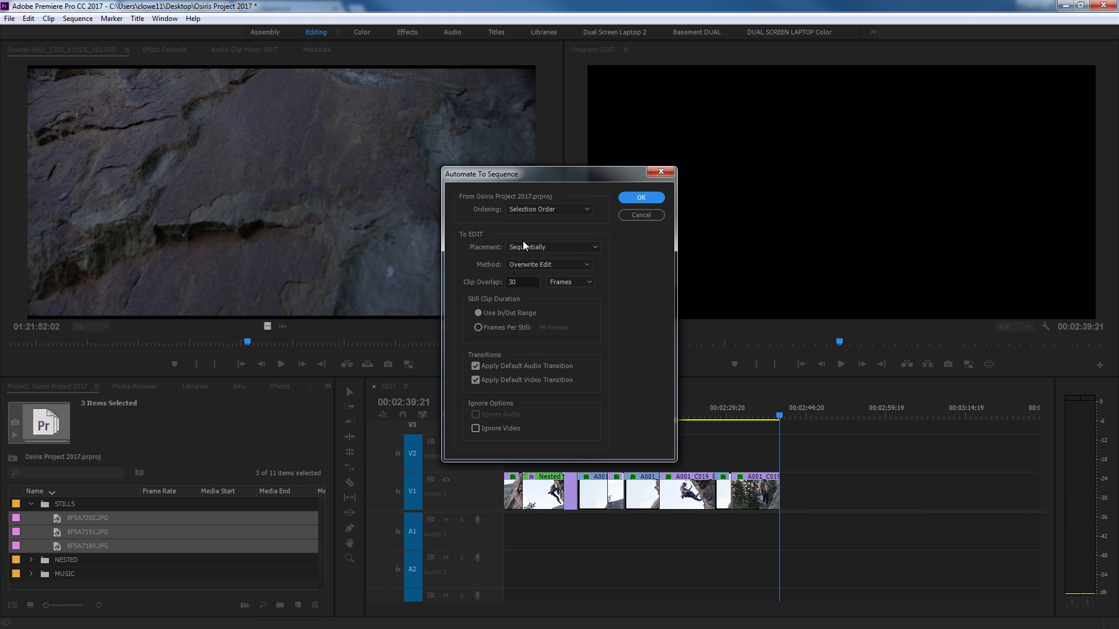
{"action": "left_click", "coordinate": [533, 211]}
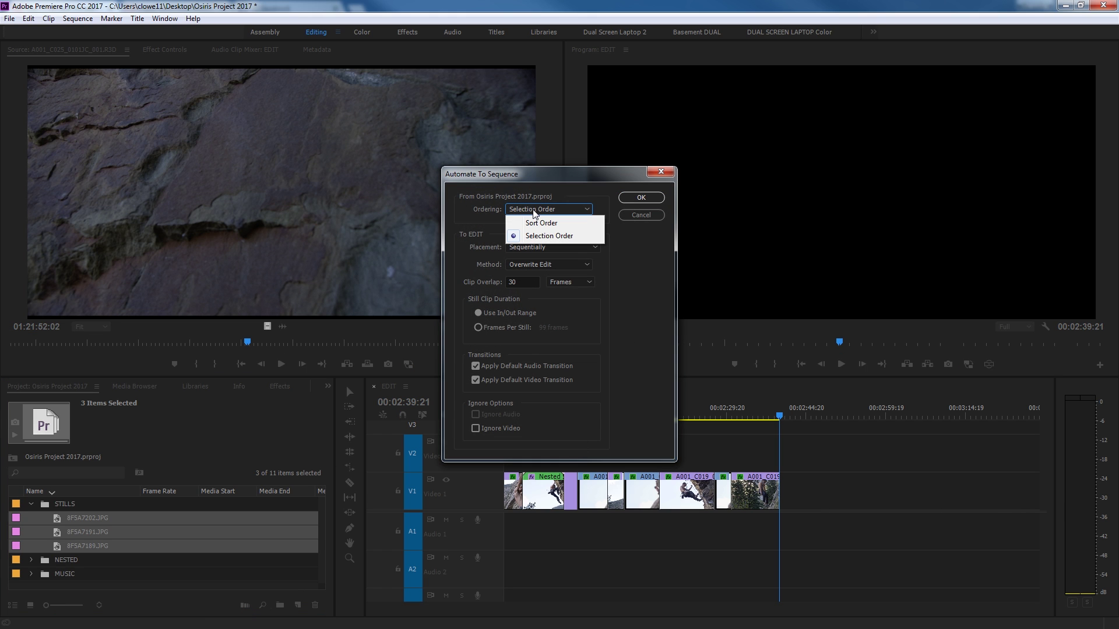
{"action": "left_click", "coordinate": [601, 264]}
{"action": "left_click", "coordinate": [568, 211]}
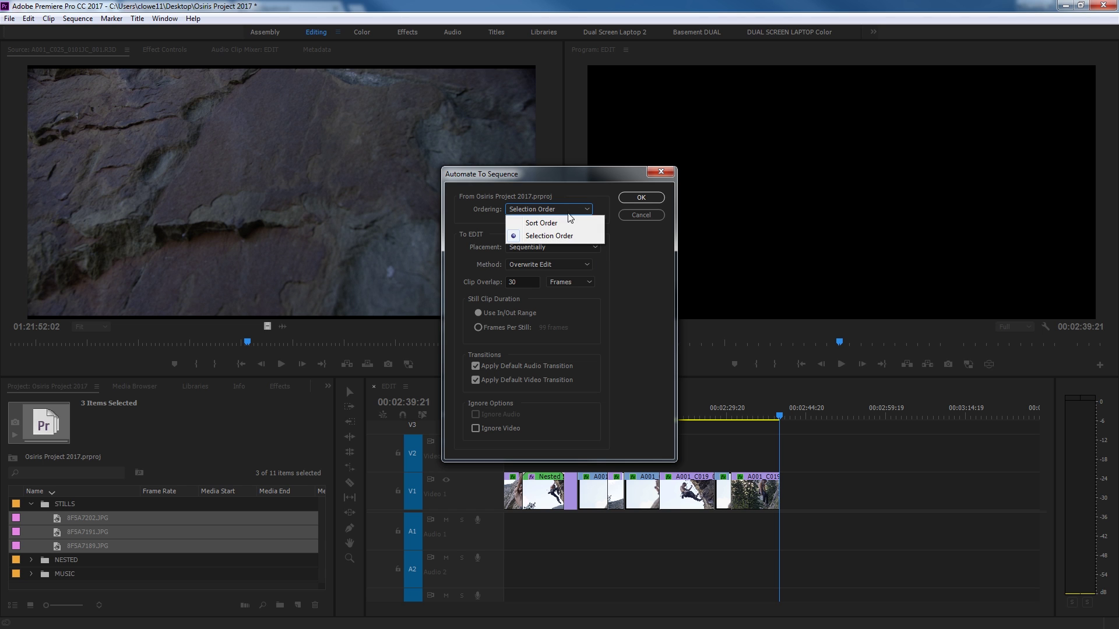
{"action": "left_click", "coordinate": [579, 260]}
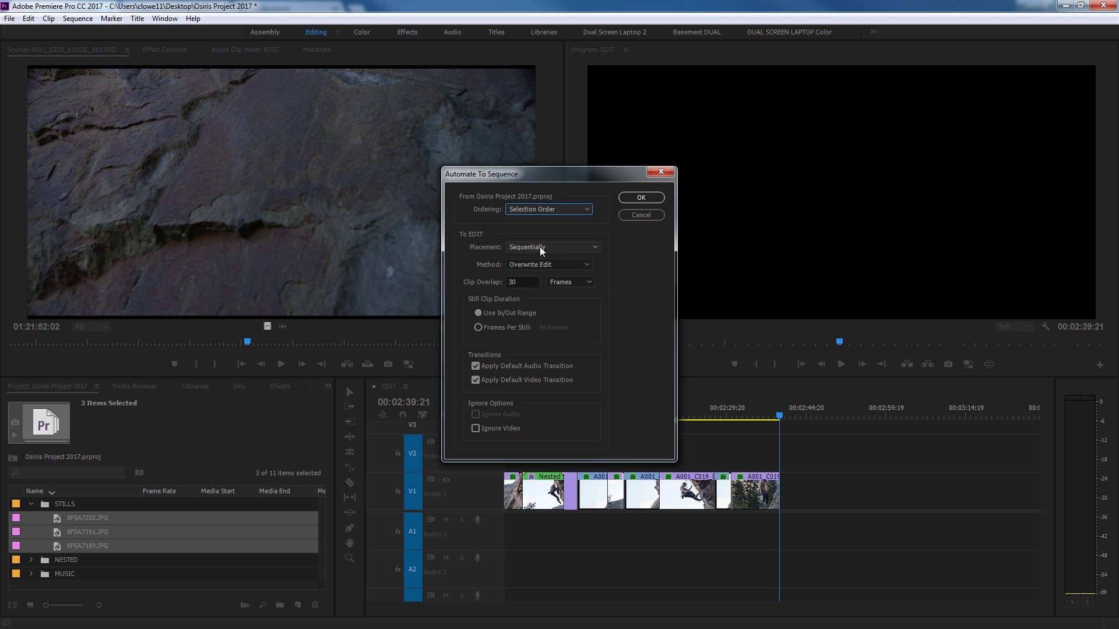
{"action": "left_click", "coordinate": [558, 268]}
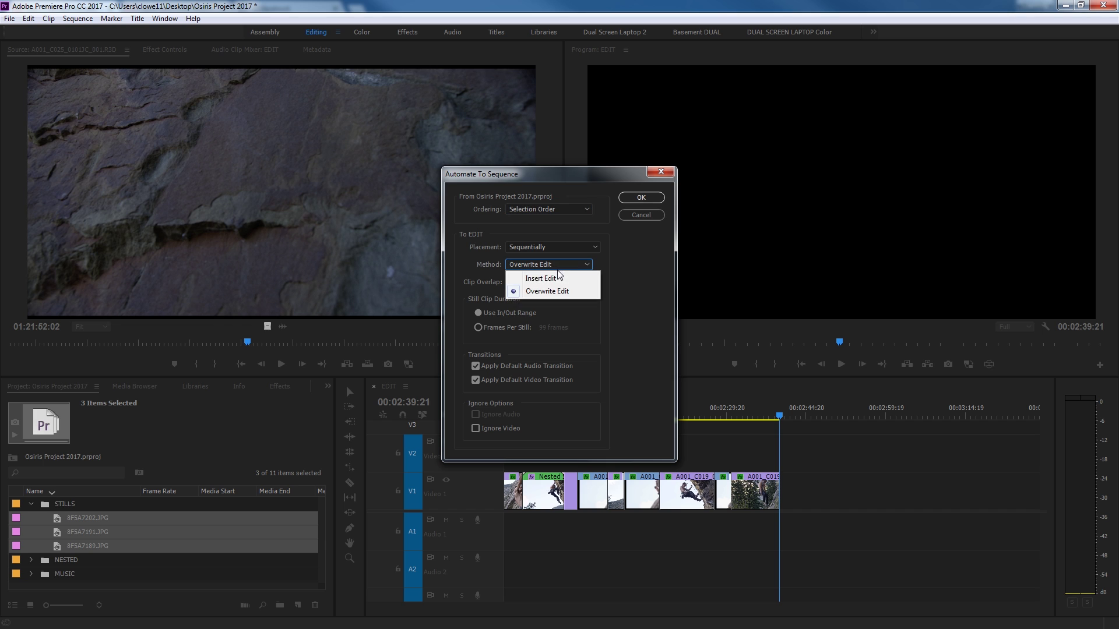
{"action": "left_click", "coordinate": [639, 278]}
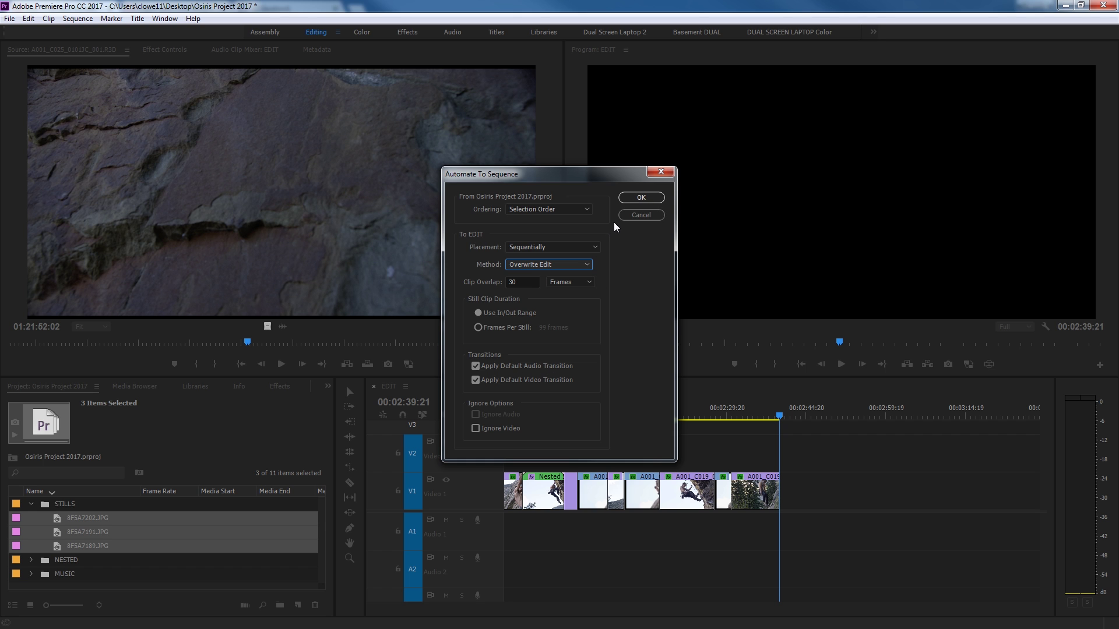
{"action": "left_click", "coordinate": [641, 199]}
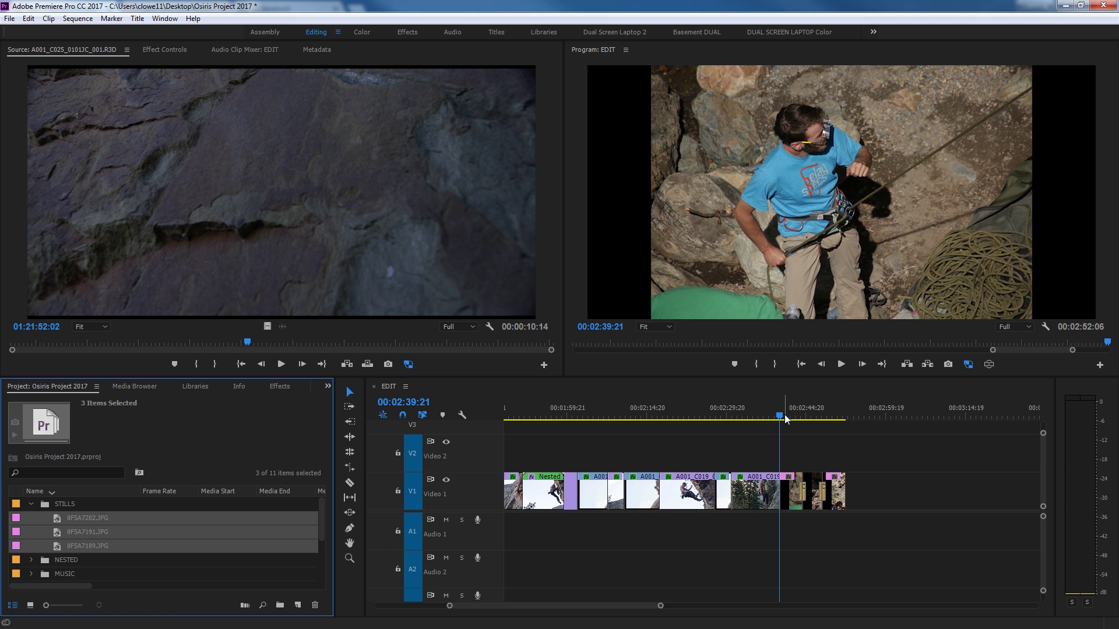
Play back the three appended stills at the end of EDIT
{"action": "left_click_drag", "start_coordinate": [781, 417], "coordinate": [798, 421]}
{"action": "key", "text": "space"}
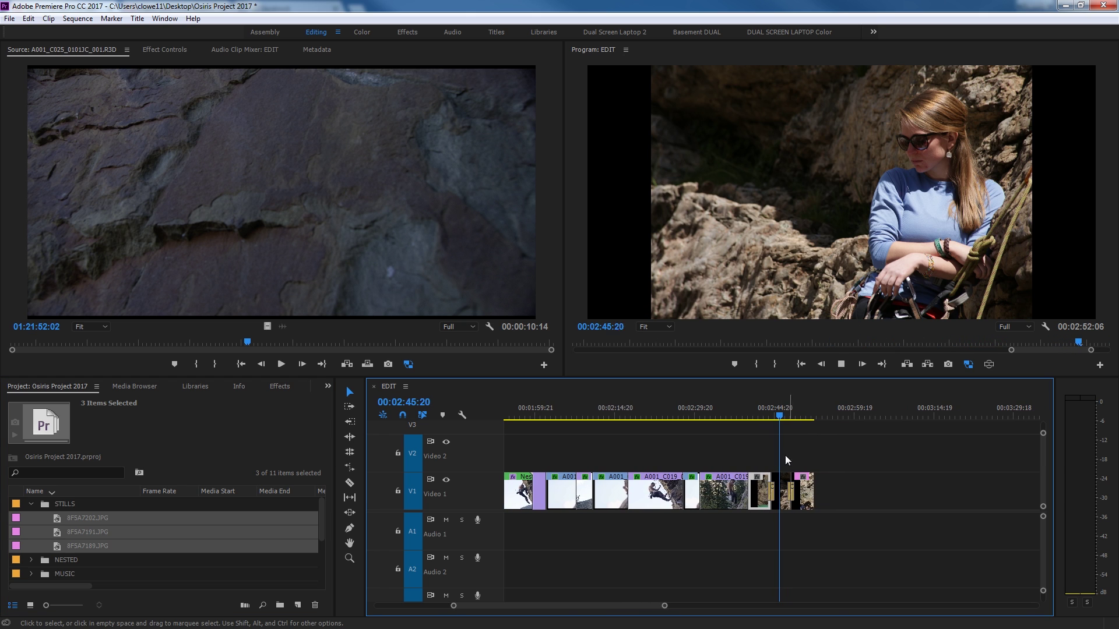
{"action": "key", "text": "space"}
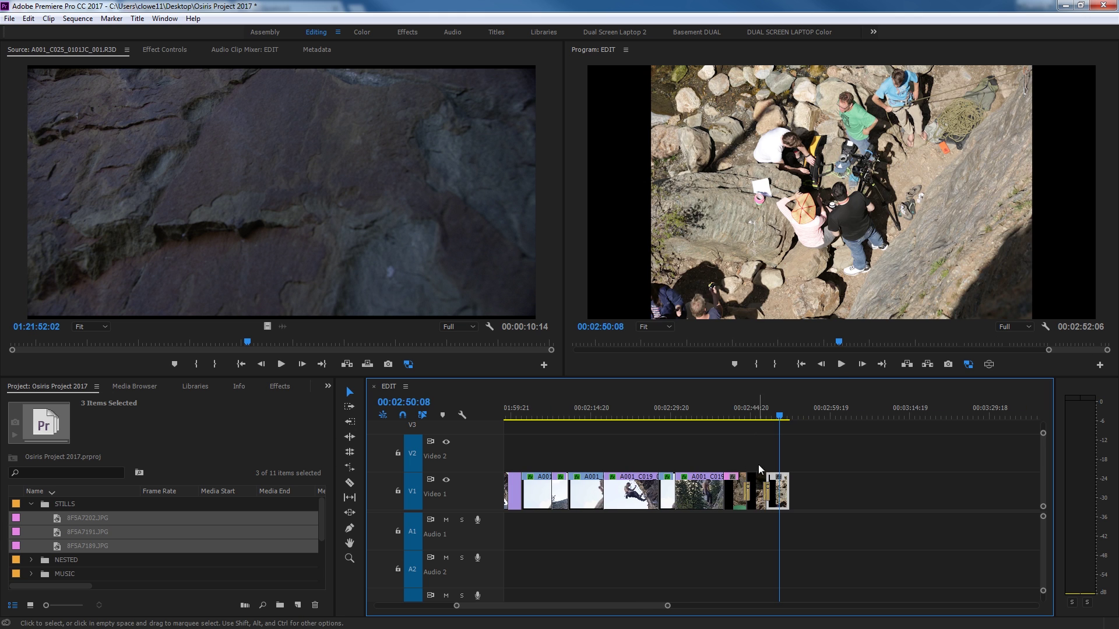
Delete the three stills from the end of V1 and maximize the project panel
{"action": "left_click_drag", "start_coordinate": [808, 476], "coordinate": [736, 484]}
{"action": "key", "text": "Delete"}
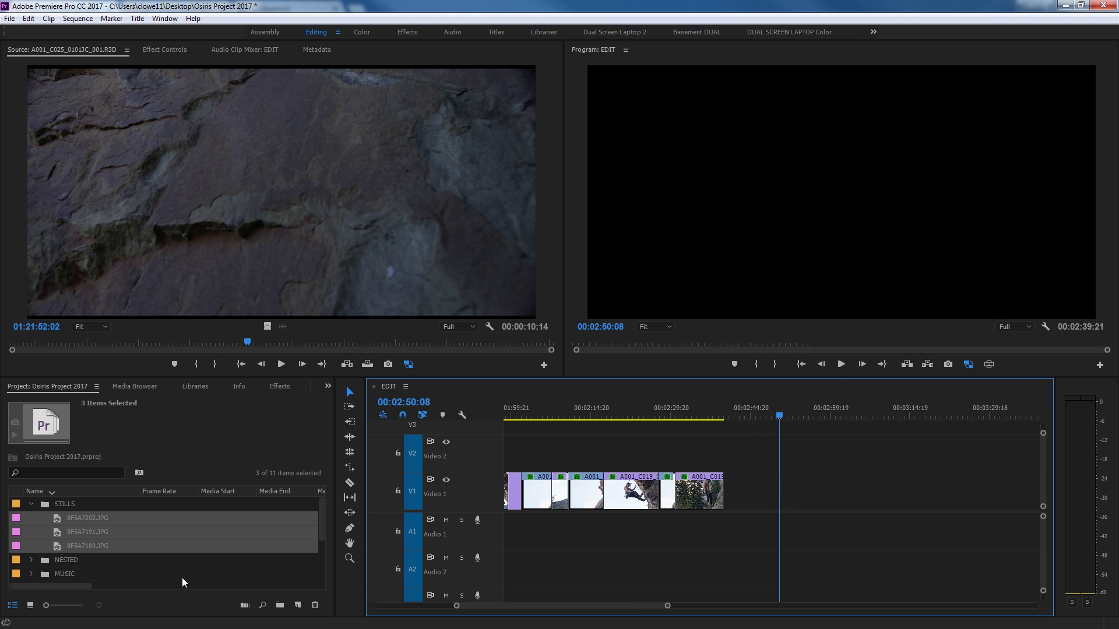
{"action": "key", "text": "grave"}
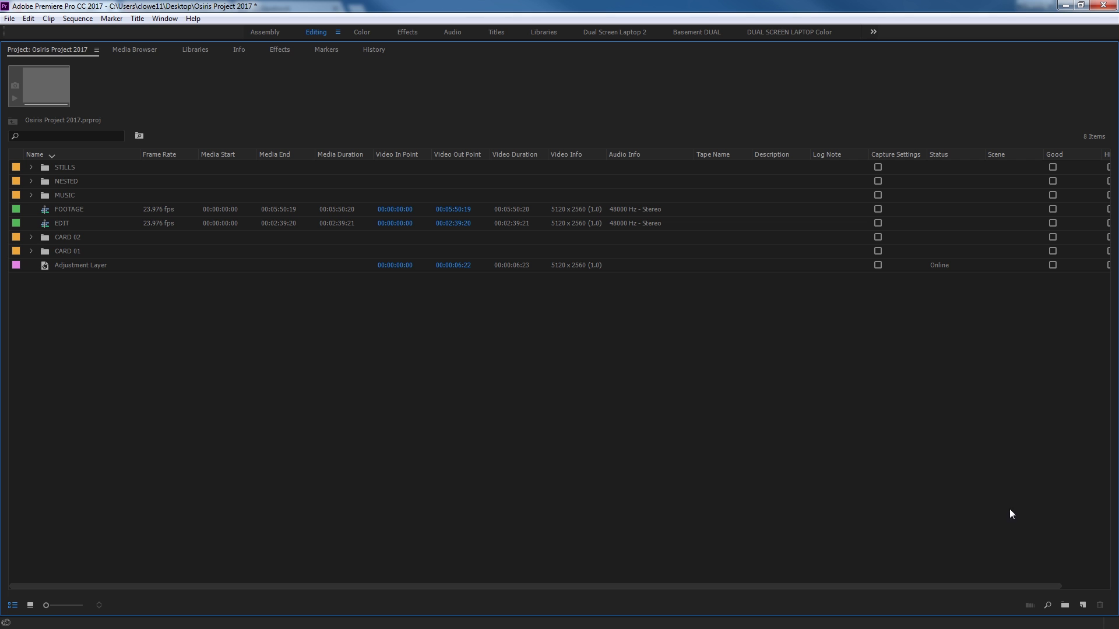
{"action": "left_click", "coordinate": [1048, 605]}
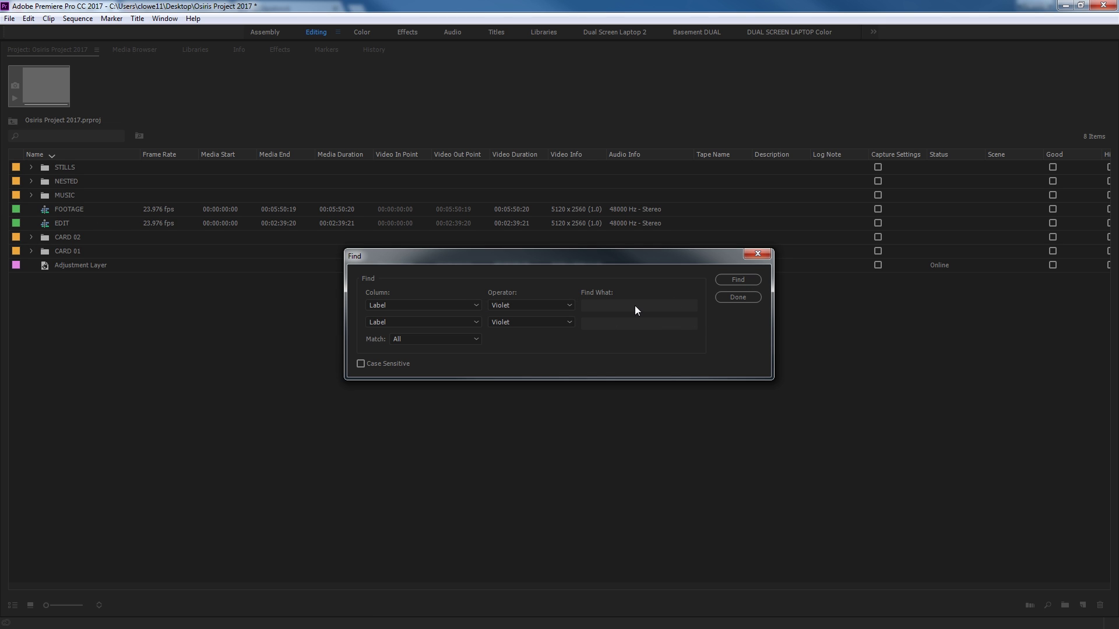
{"action": "left_click", "coordinate": [738, 297]}
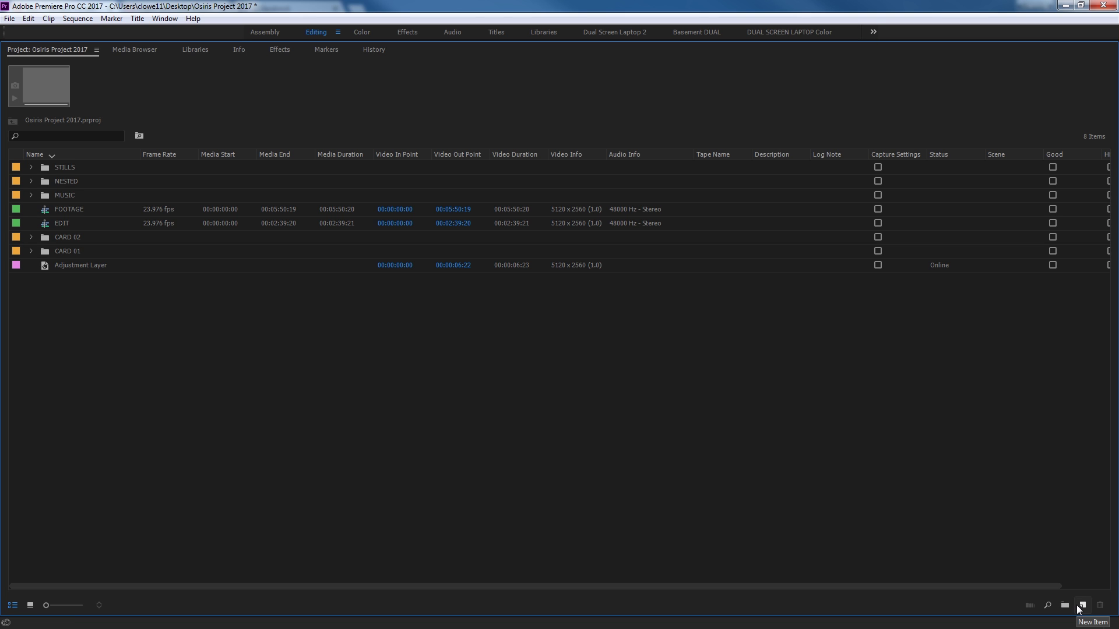
Open the Project panel's New Item menu listing Sequence, Adjustment Layer, Color Matte and more
{"action": "left_click", "coordinate": [1079, 606]}
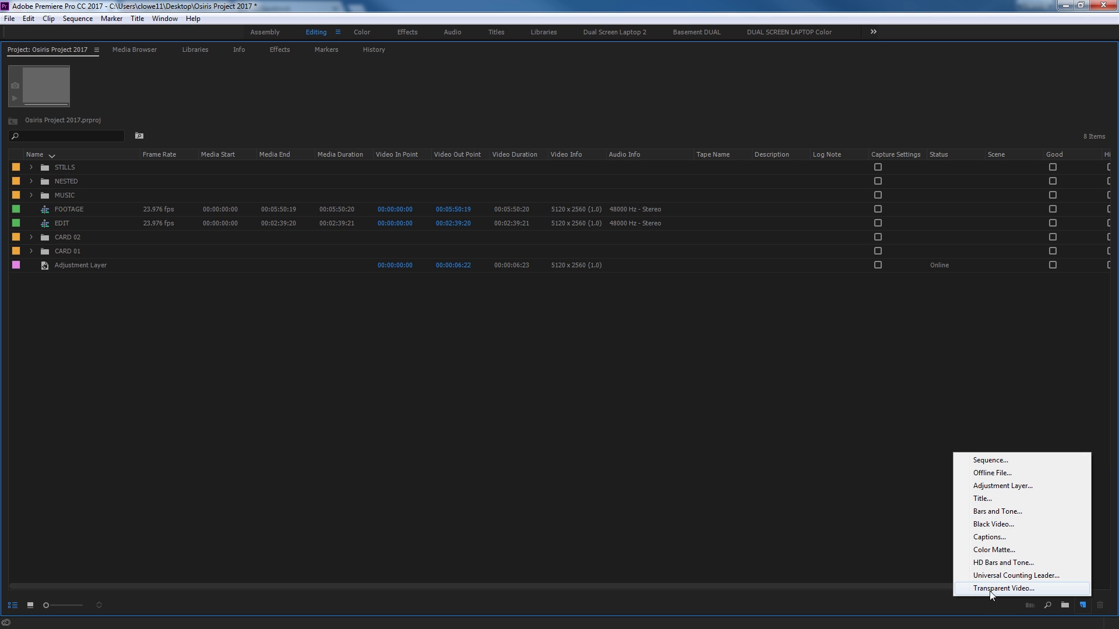
{"action": "left_click", "coordinate": [670, 459]}
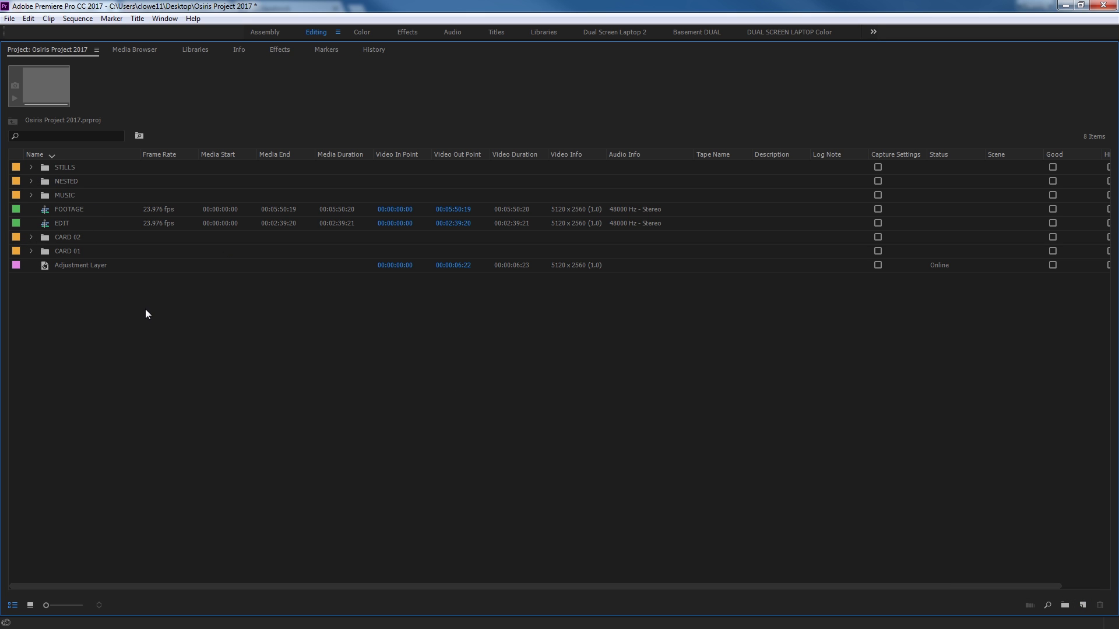
{"action": "left_click", "coordinate": [1082, 605]}
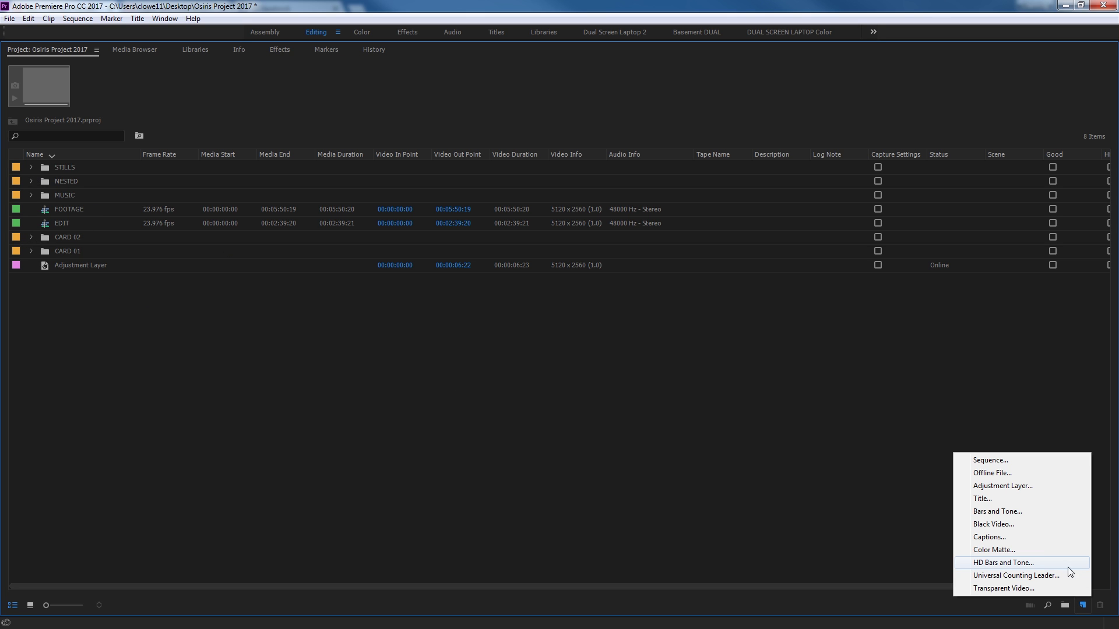
Create a pure white (#FFFFFF) 5120 x 2560 color matte named WHITE MATTE
{"action": "left_click", "coordinate": [1037, 554]}
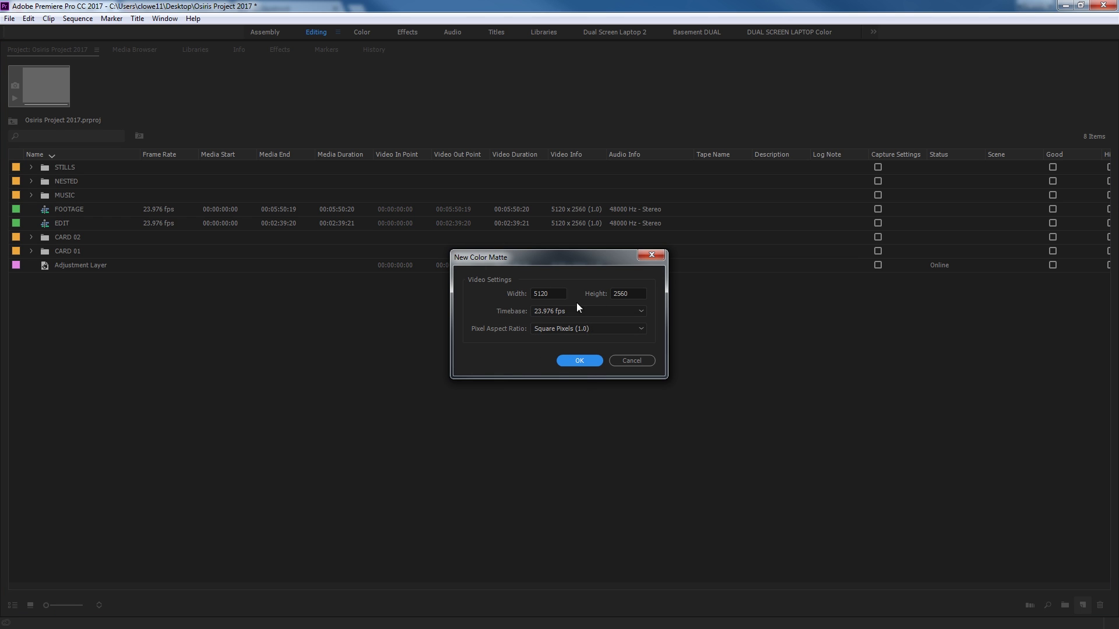
{"action": "left_click", "coordinate": [578, 361]}
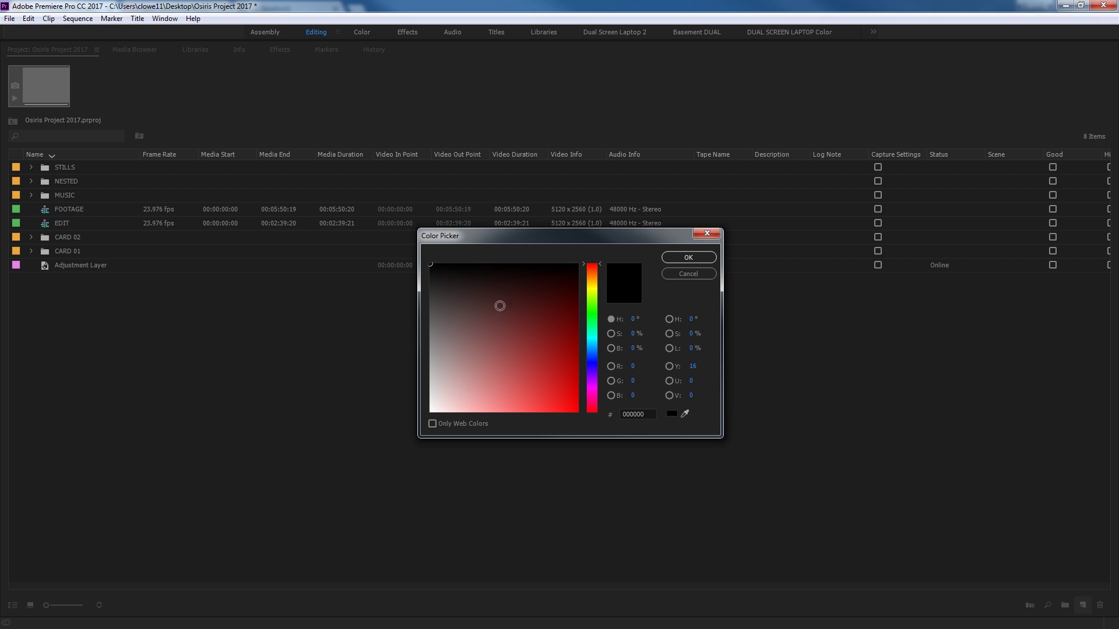
{"action": "left_click", "coordinate": [452, 400]}
{"action": "left_click_drag", "start_coordinate": [452, 399], "coordinate": [431, 412]}
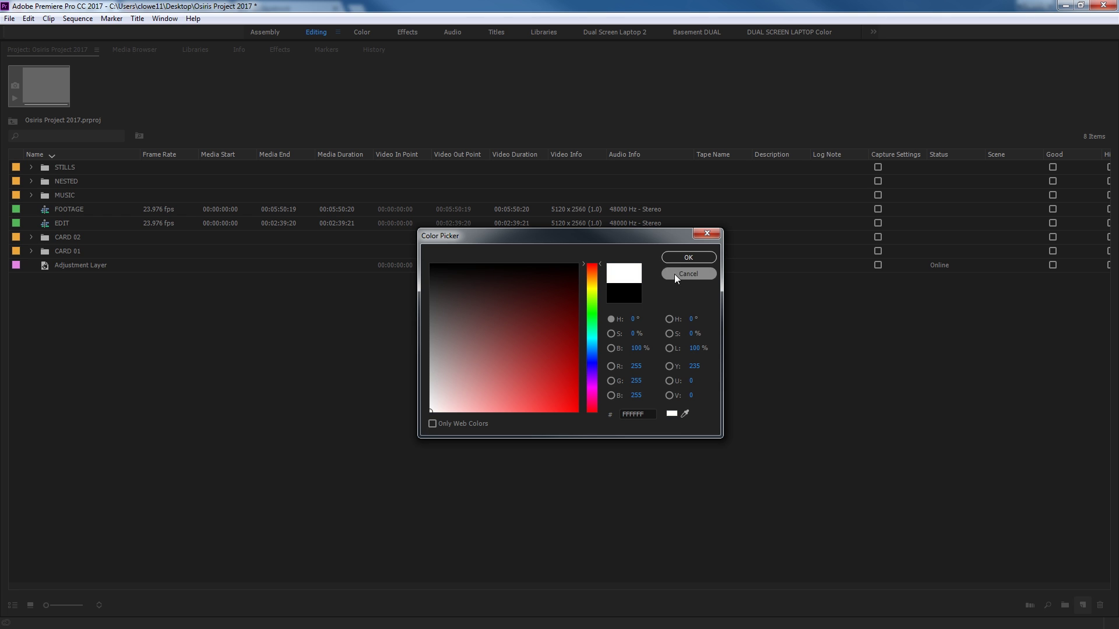
{"action": "left_click", "coordinate": [688, 257]}
{"action": "type", "text": "WHITE MATTE"}
{"action": "key", "text": "Return"}
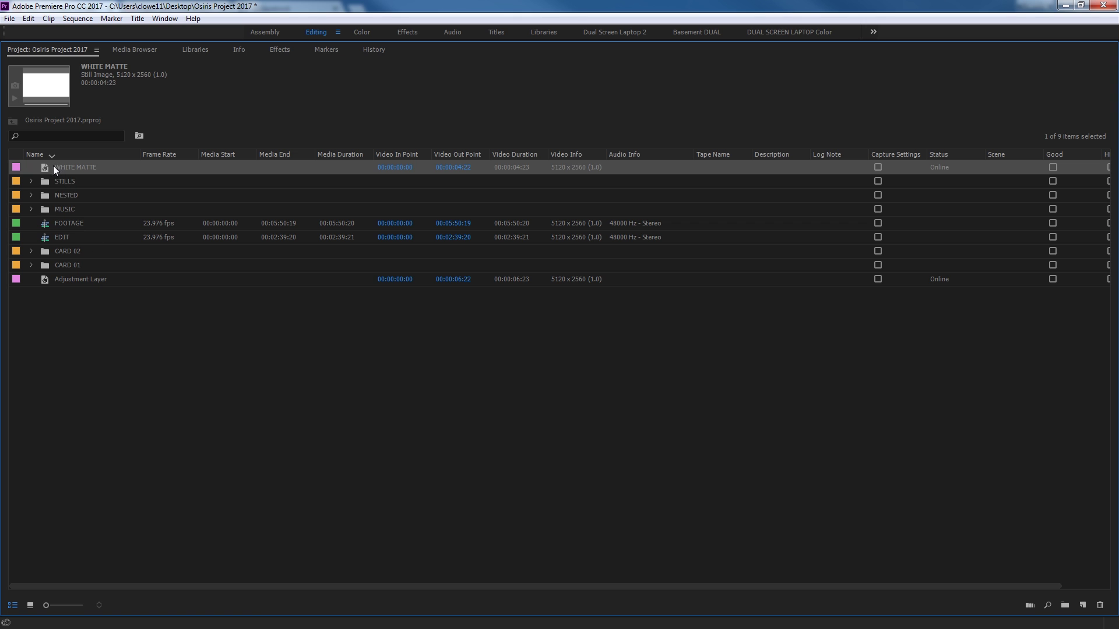
{"action": "key", "text": "grave"}
{"action": "left_click_drag", "start_coordinate": [67, 504], "coordinate": [900, 492]}
{"action": "left_click", "coordinate": [47, 344]}
{"action": "left_click_drag", "start_coordinate": [779, 417], "coordinate": [745, 418]}
{"action": "key", "text": "space"}
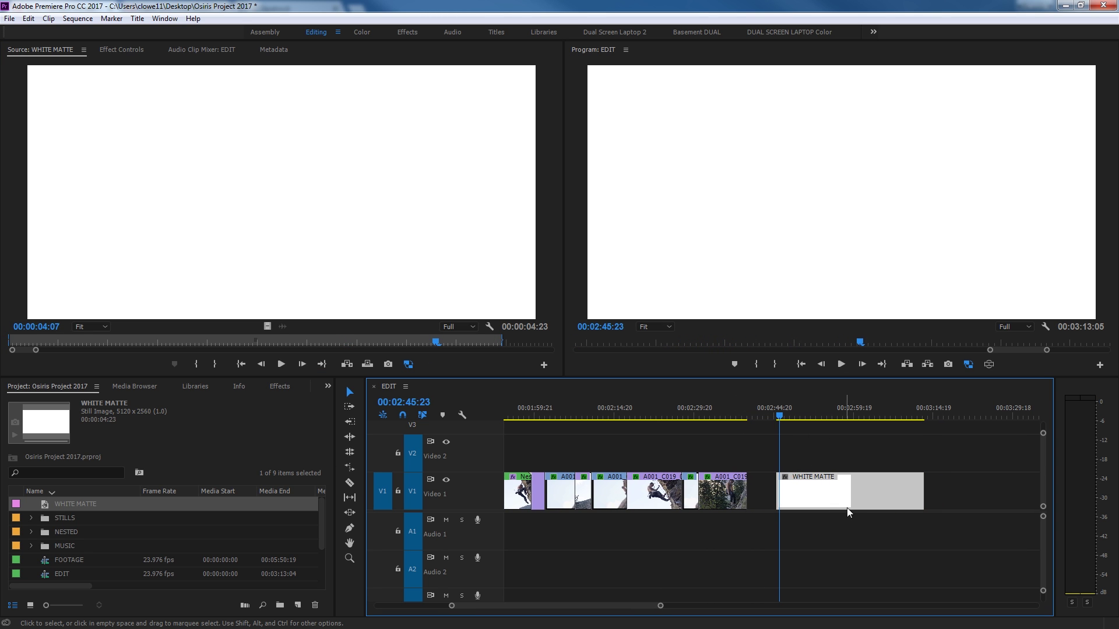
{"action": "key", "text": "ctrl+z"}
Maximize the project panel and browse the Media Browser, Libraries and WHITE MATTE info
{"action": "key", "text": "grave"}
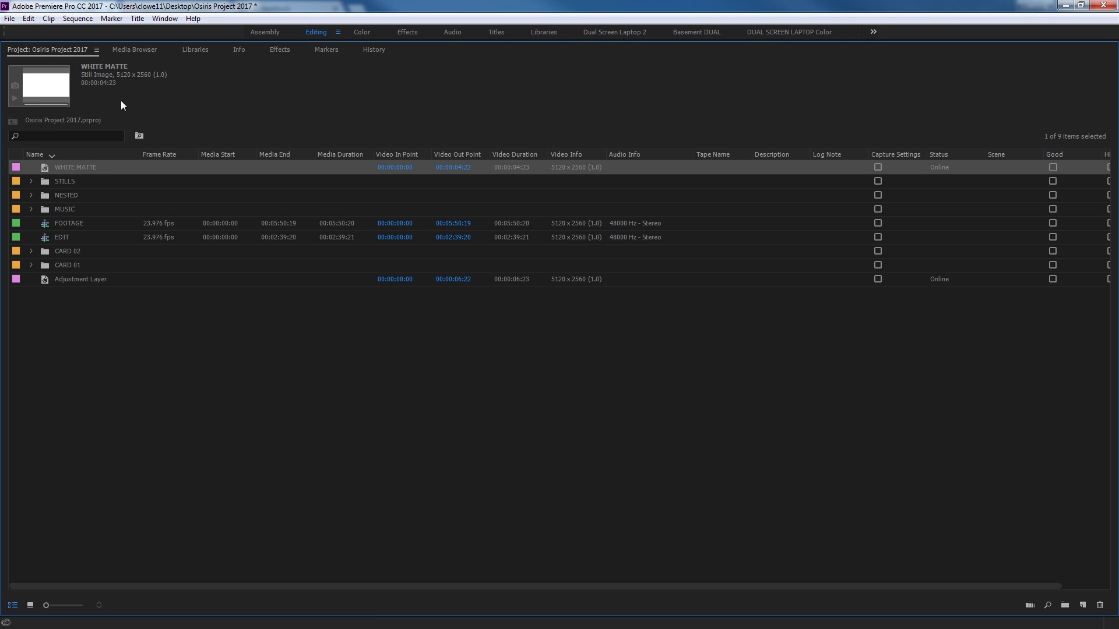
{"action": "left_click", "coordinate": [124, 51]}
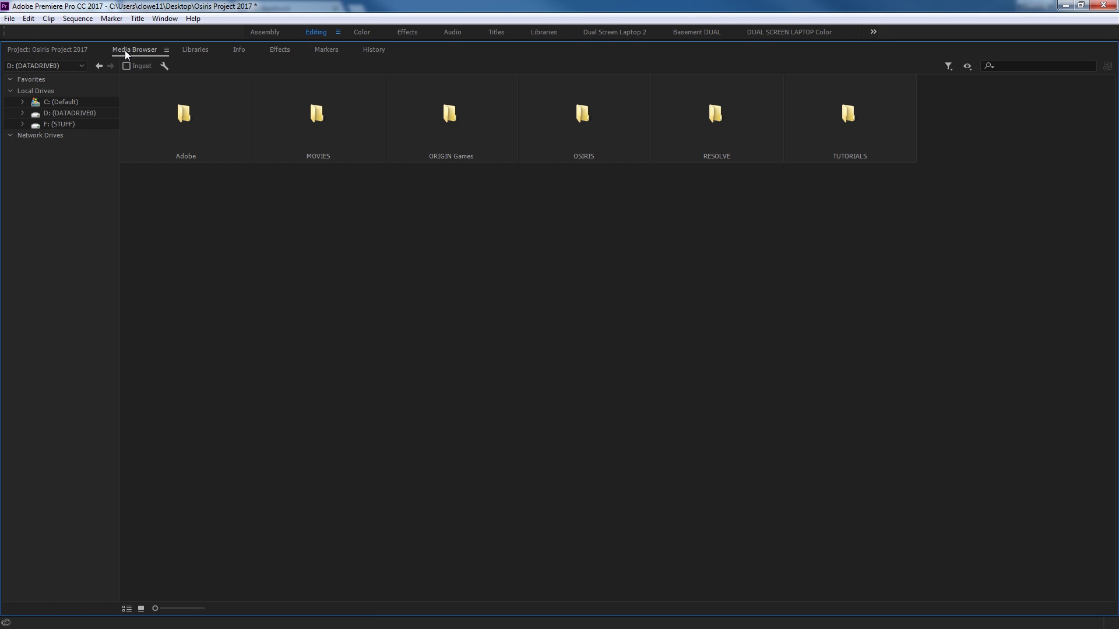
{"action": "left_click", "coordinate": [195, 50]}
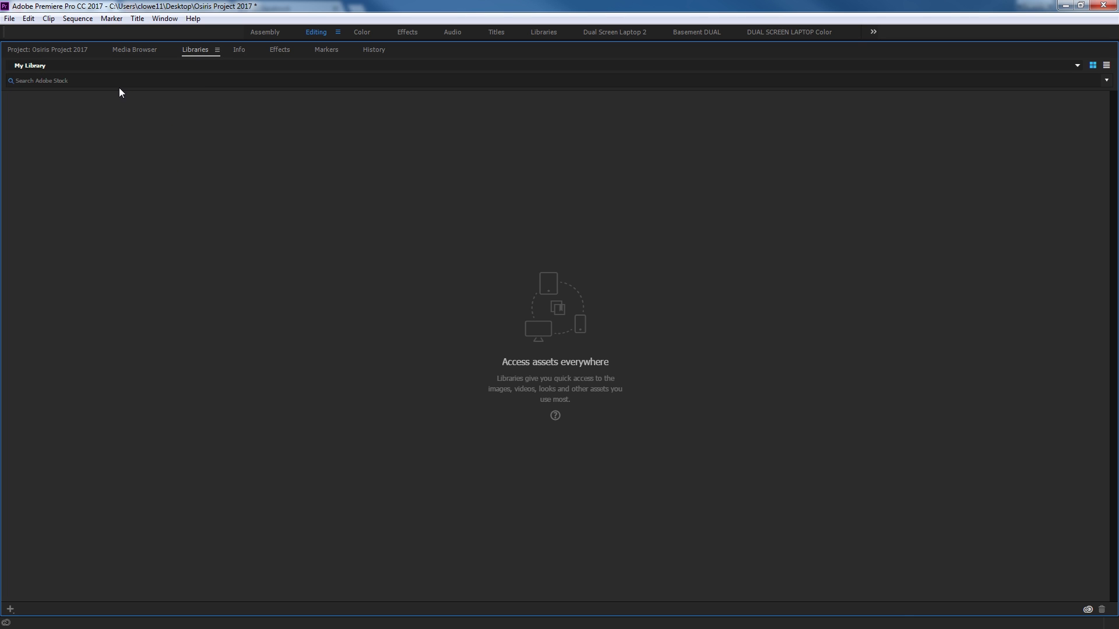
{"action": "left_click", "coordinate": [239, 51]}
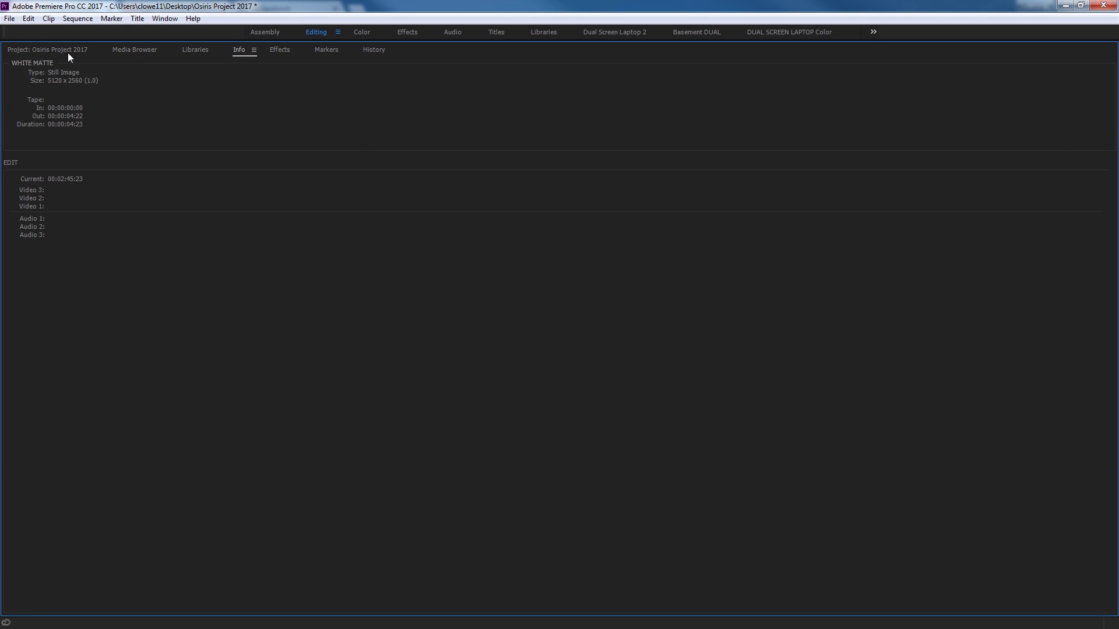
Show the FOOTAGE sequence's info, then browse Effects and the empty Markers list
{"action": "left_click", "coordinate": [68, 50]}
{"action": "left_click", "coordinate": [54, 224]}
{"action": "left_click", "coordinate": [239, 49]}
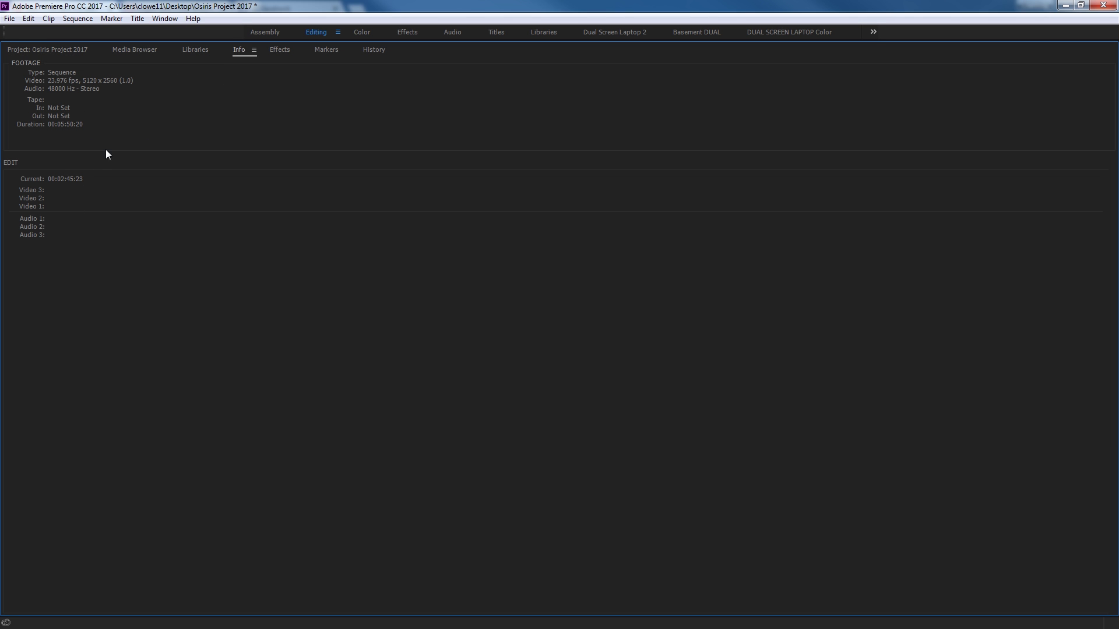
{"action": "left_click", "coordinate": [281, 50]}
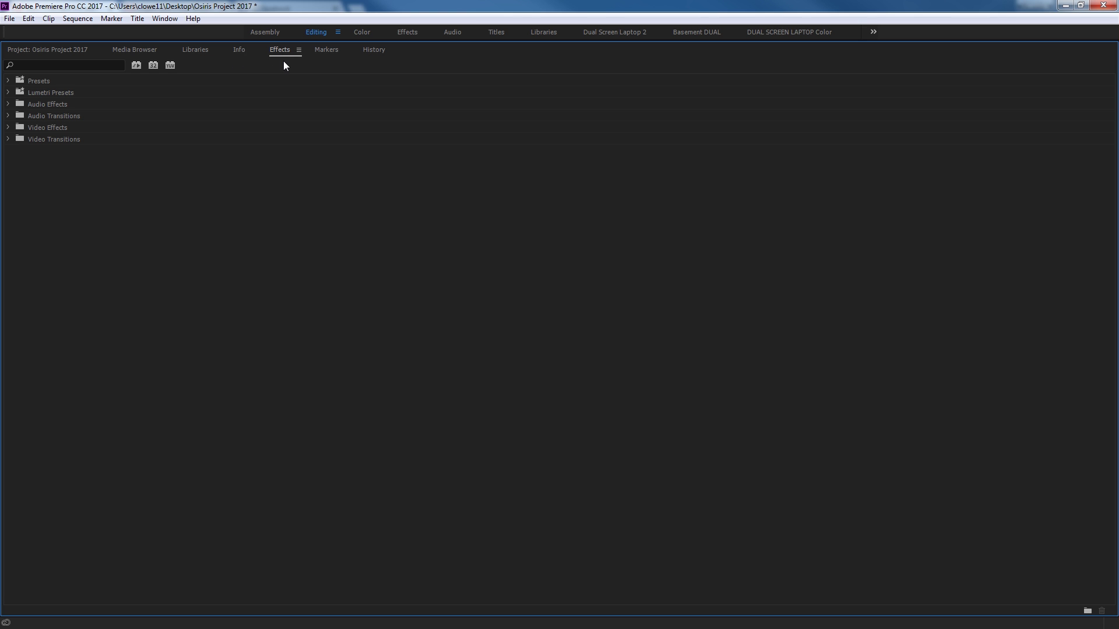
{"action": "left_click", "coordinate": [323, 51]}
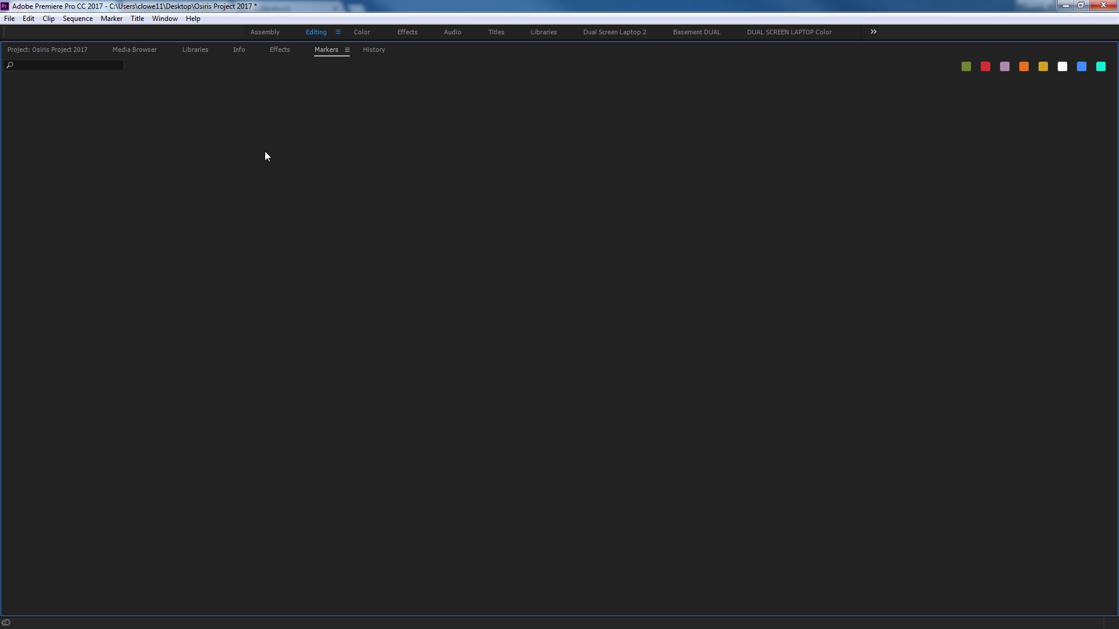
Step back through the History states from Trim to the first Set Poster Frame
{"action": "left_click", "coordinate": [372, 51]}
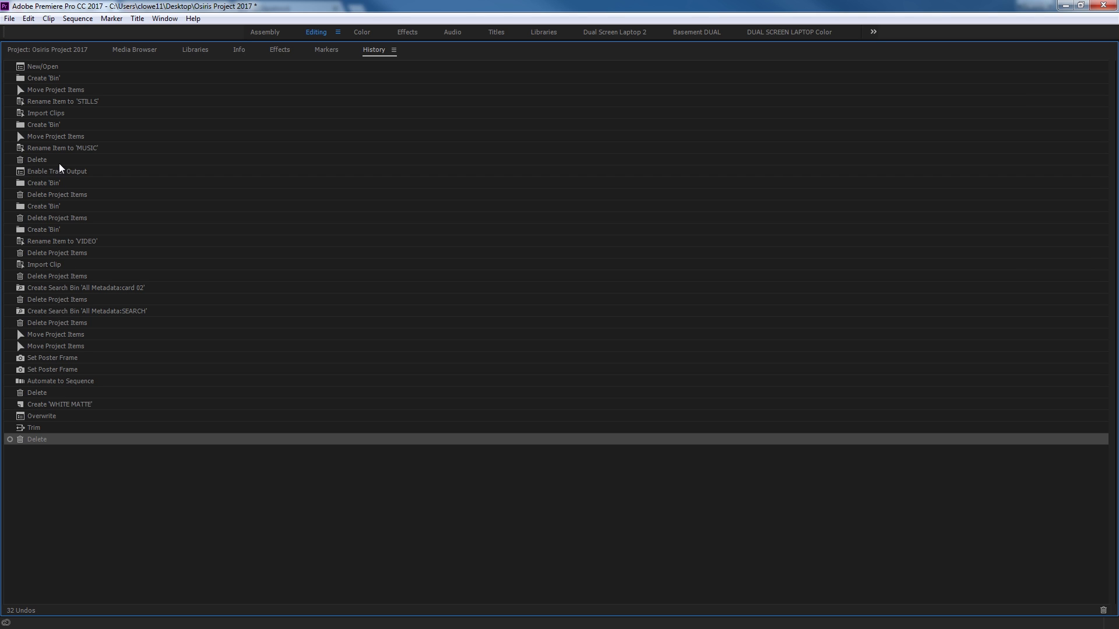
{"action": "left_click", "coordinate": [62, 429]}
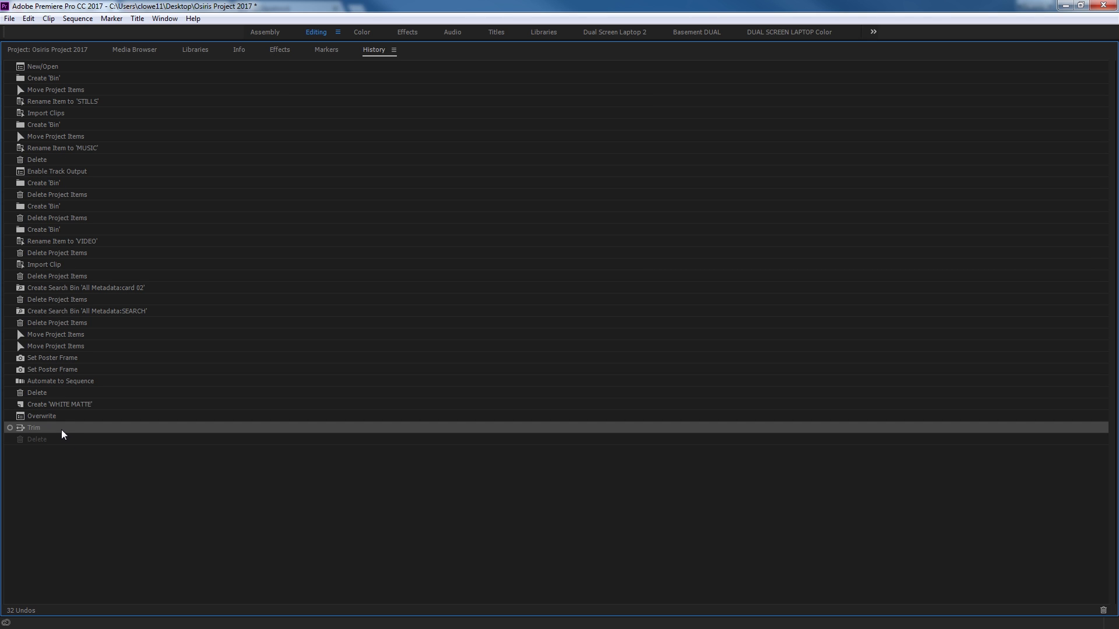
{"action": "left_click", "coordinate": [60, 417]}
{"action": "left_click", "coordinate": [59, 406]}
{"action": "left_click", "coordinate": [57, 391]}
{"action": "left_click", "coordinate": [57, 380]}
{"action": "left_click", "coordinate": [57, 369]}
{"action": "left_click", "coordinate": [59, 358]}
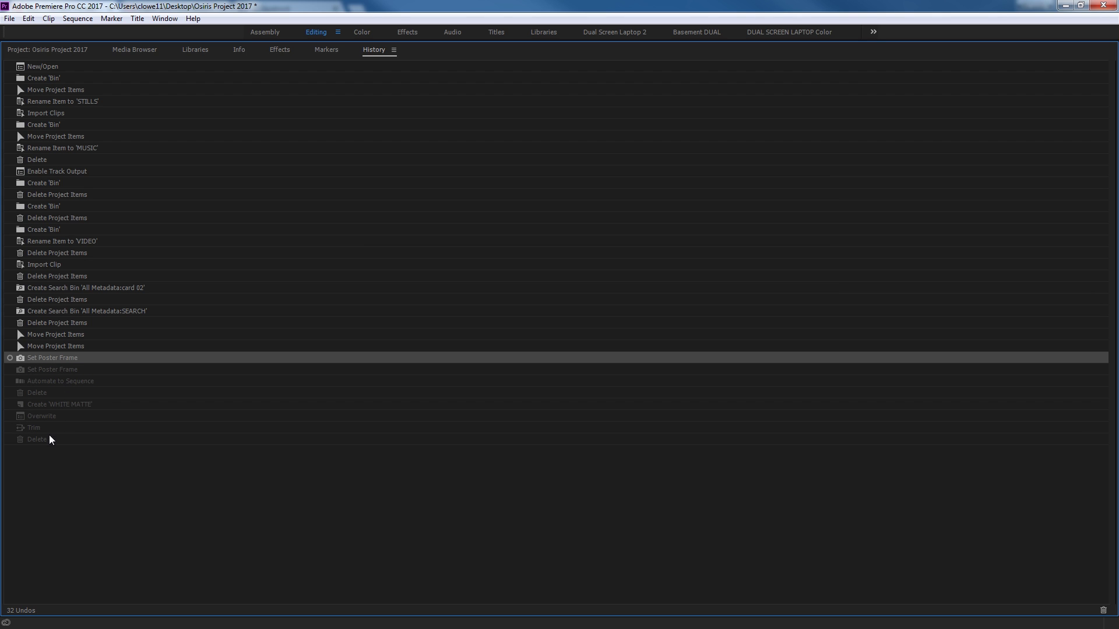
Redo to the latest state, revert, redo everything again, and restore the Editing layout
{"action": "left_click", "coordinate": [52, 382]}
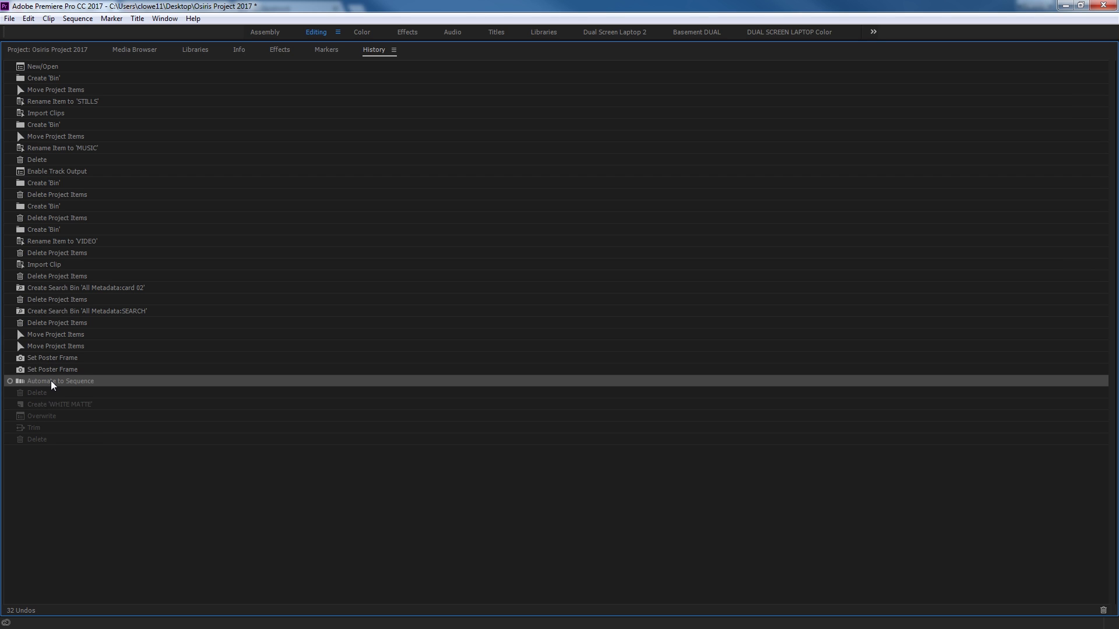
{"action": "left_click", "coordinate": [47, 441]}
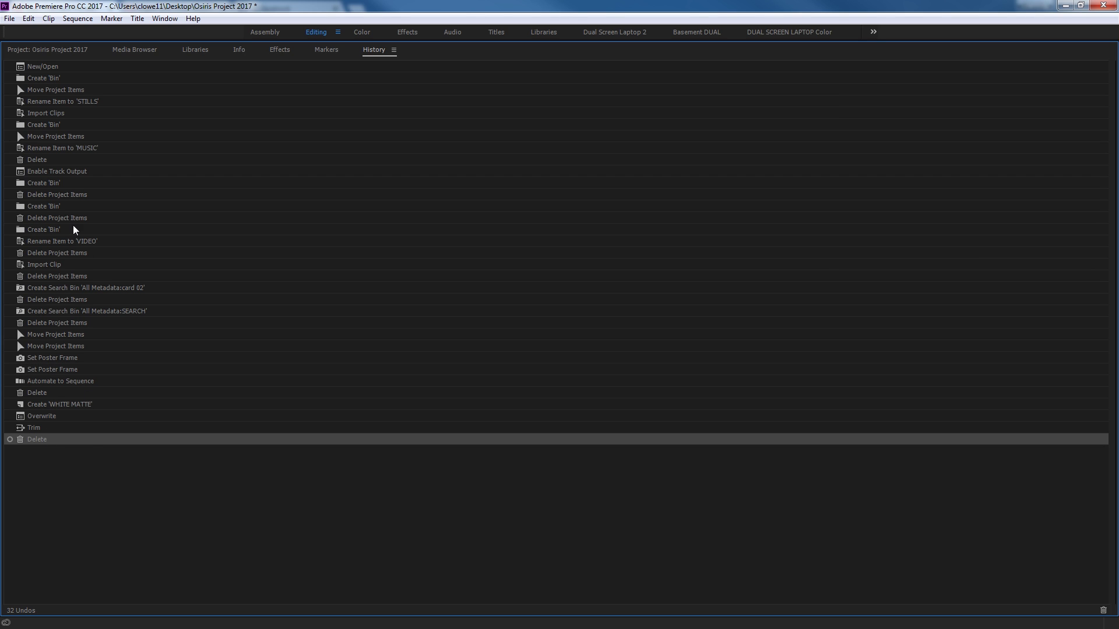
{"action": "left_click", "coordinate": [59, 68]}
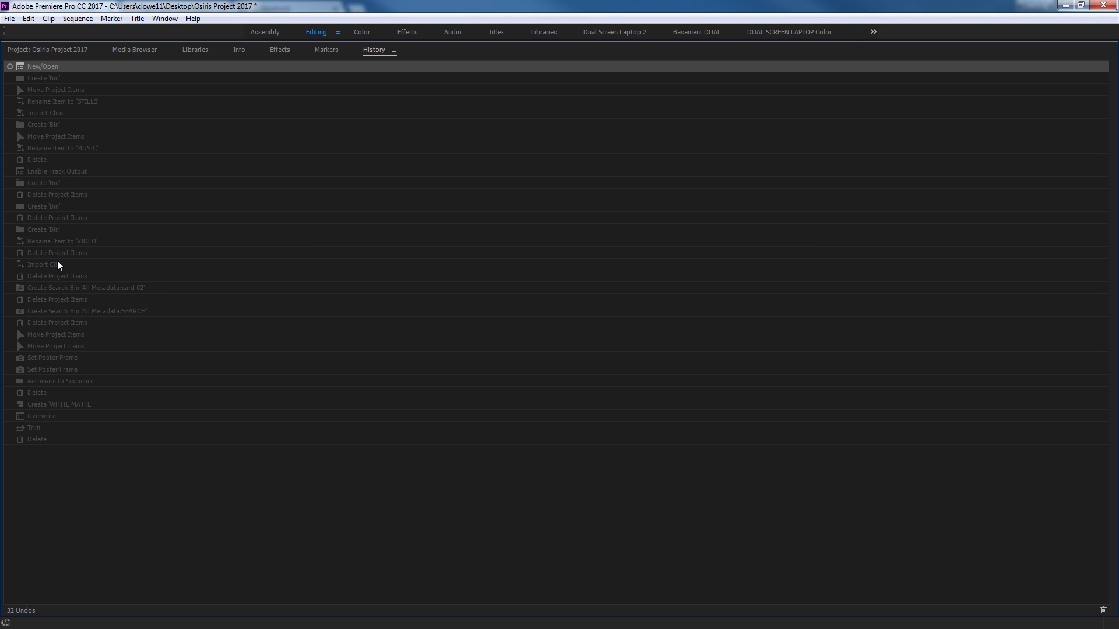
{"action": "left_click", "coordinate": [106, 263]}
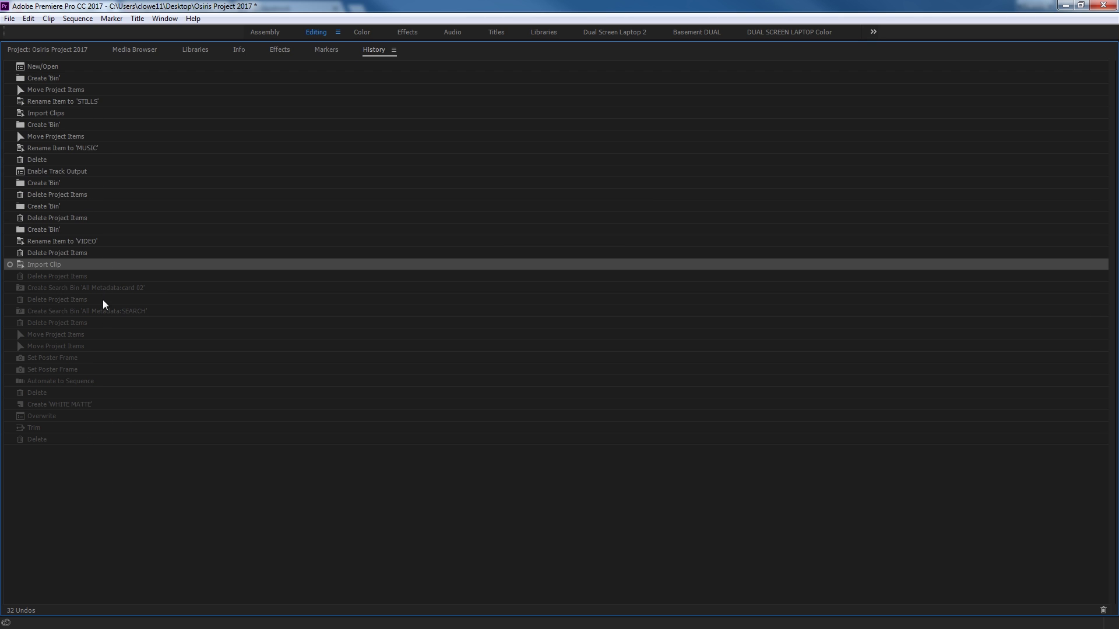
{"action": "left_click", "coordinate": [56, 438]}
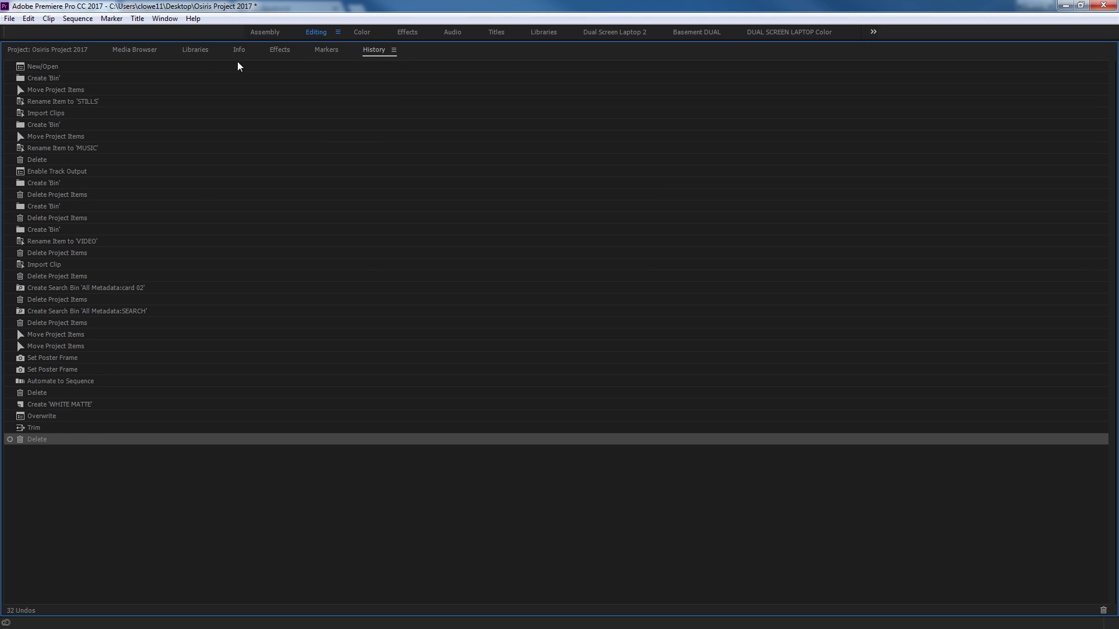
{"action": "left_click", "coordinate": [47, 49]}
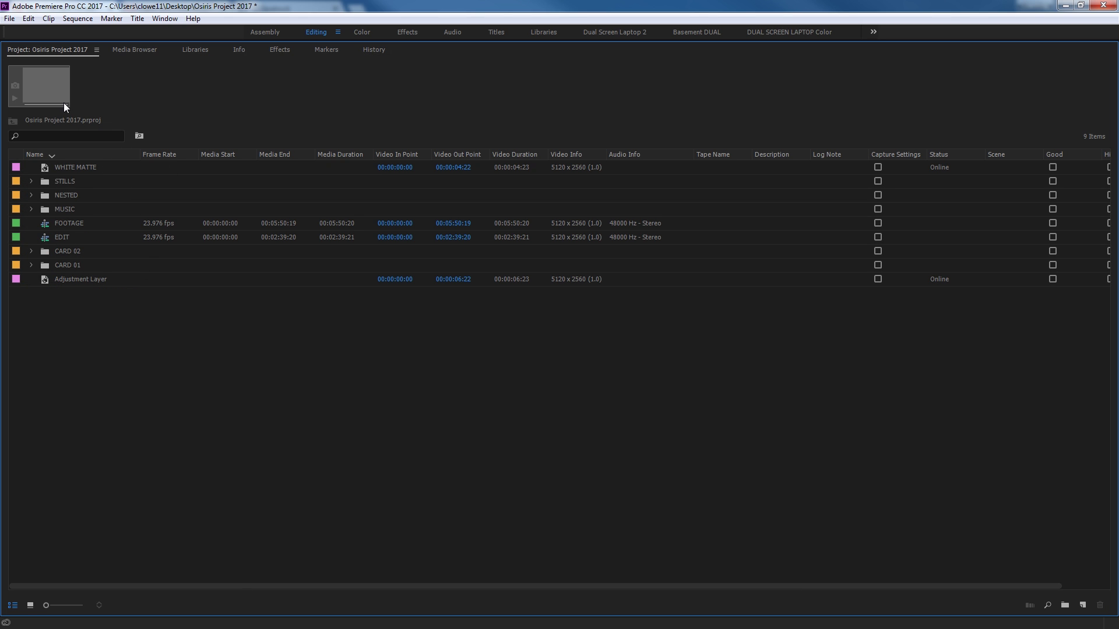
{"action": "key", "text": "grave"}
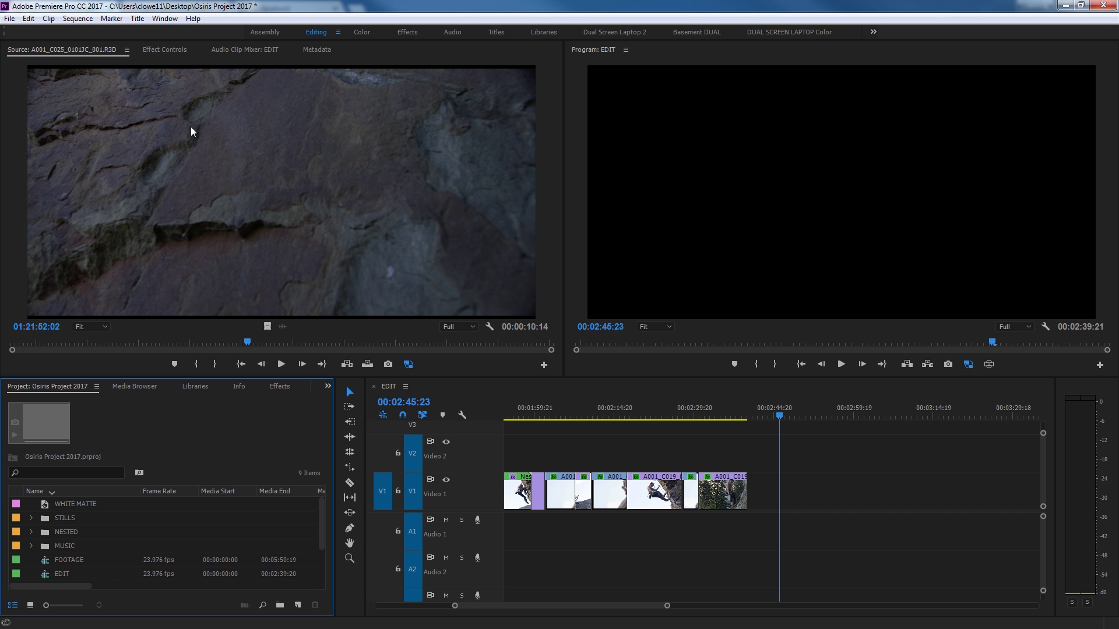